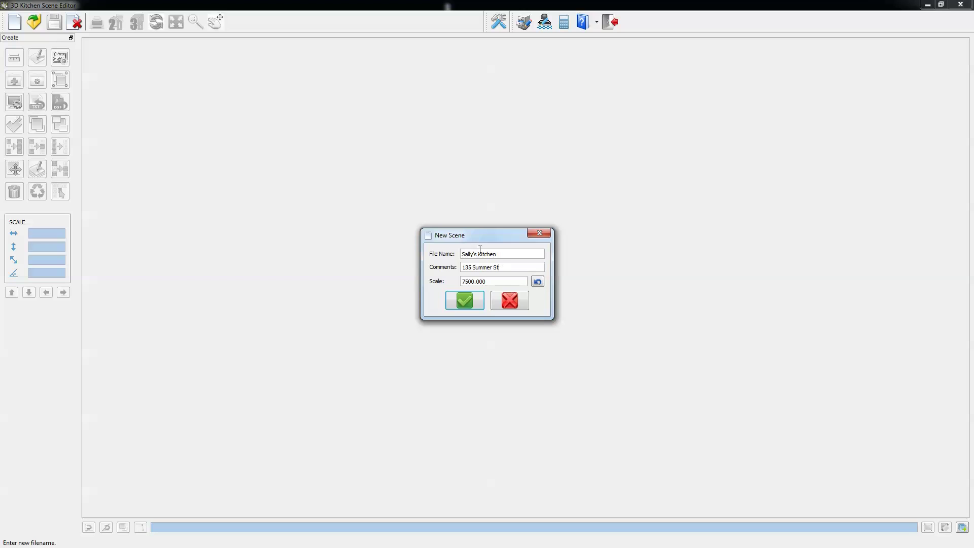
Step: Create the new scene with the entered file details at scale 7500, and choose the default wall as the object to add
click(469, 305)
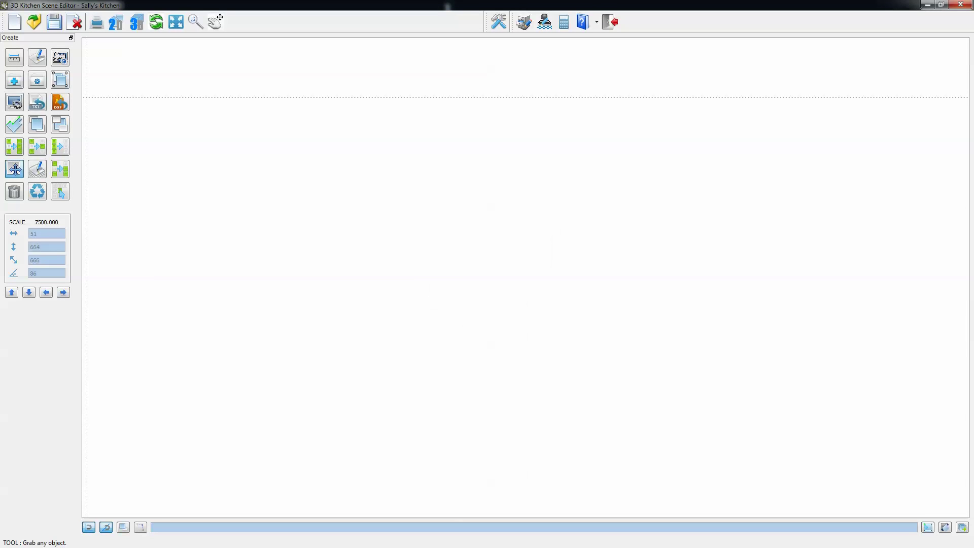
click(14, 82)
click(337, 218)
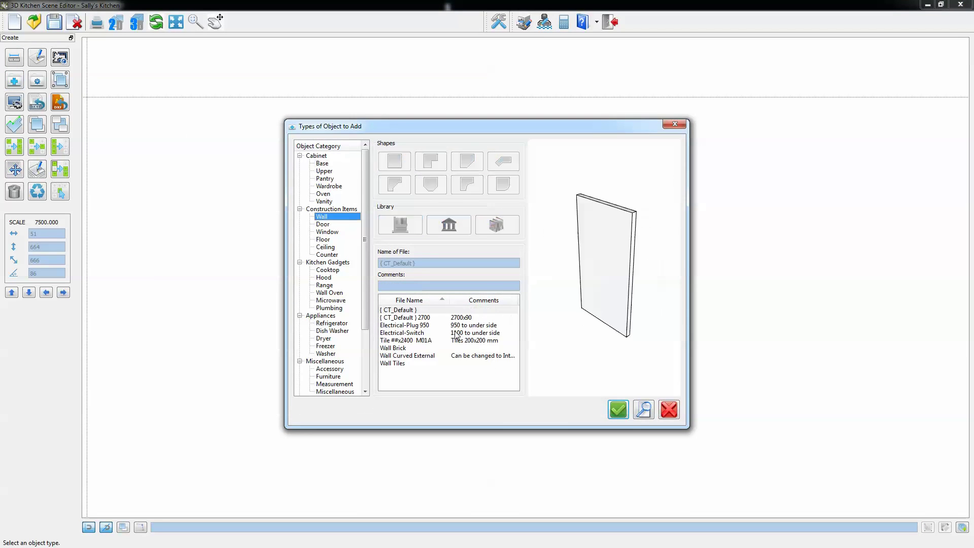
click(615, 405)
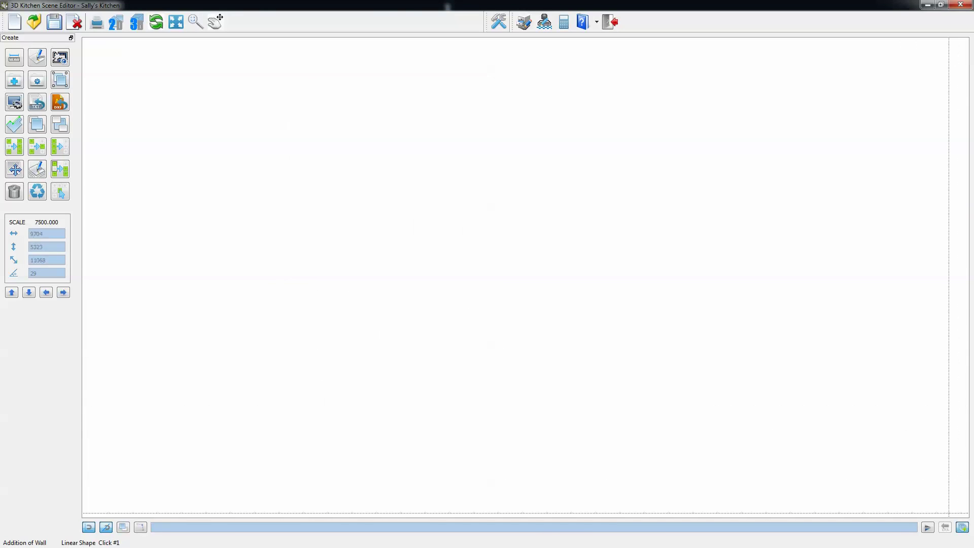
Step: Draw three connected walls in a U shape: a 750 left wall, a 4322 back wall and a 750 right wall
click(223, 242)
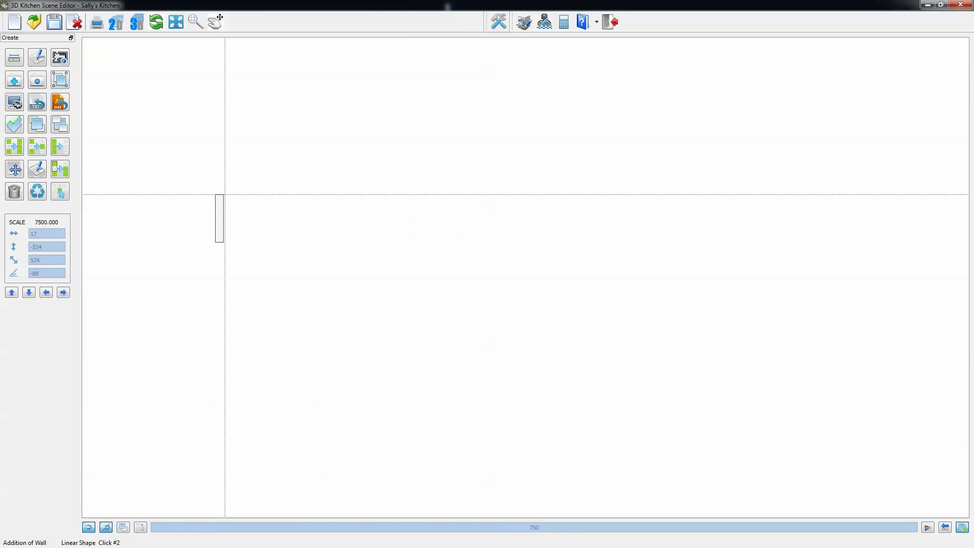
key(Return)
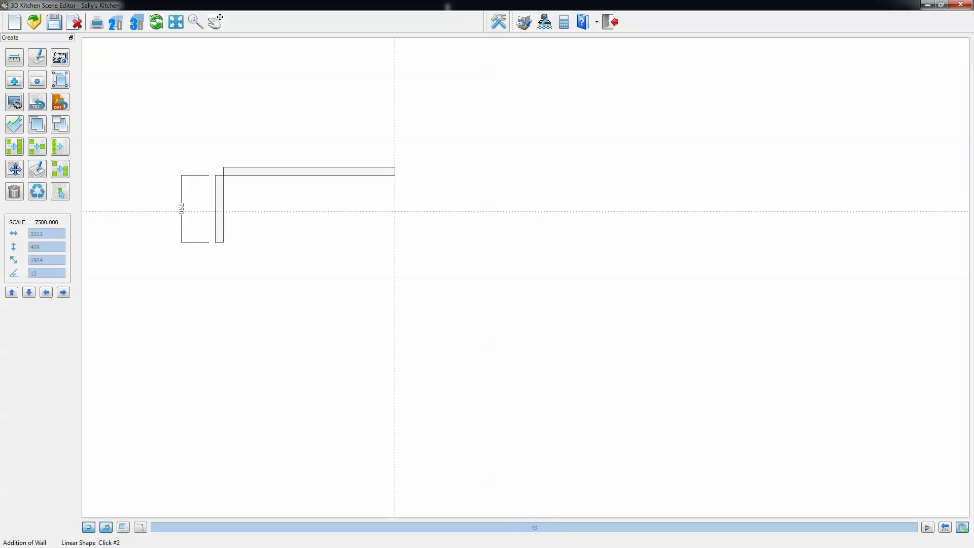
click(609, 171)
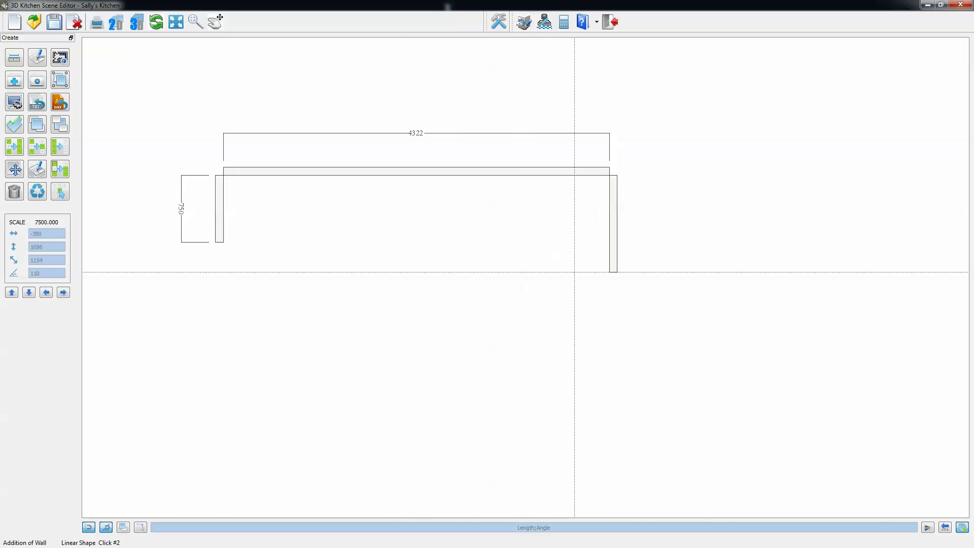
key(Return)
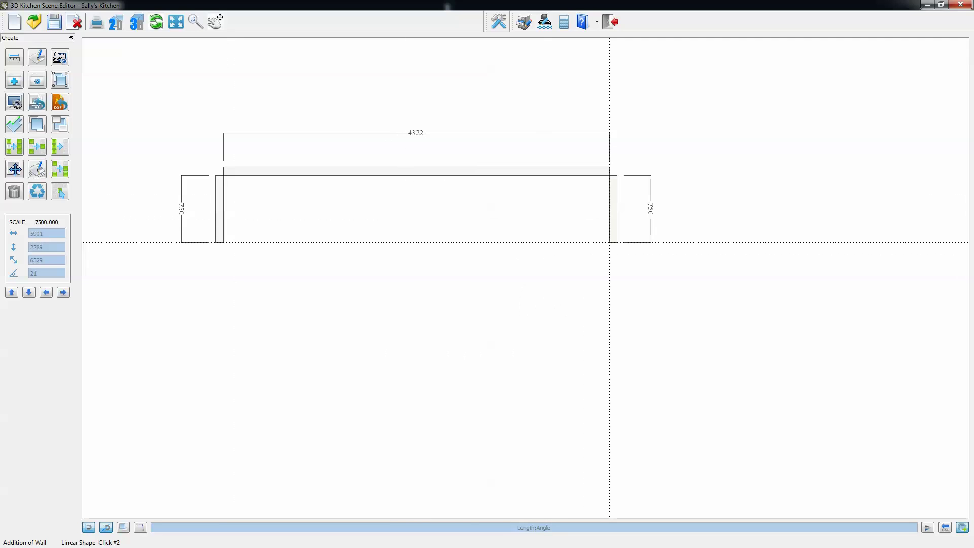
key(Escape)
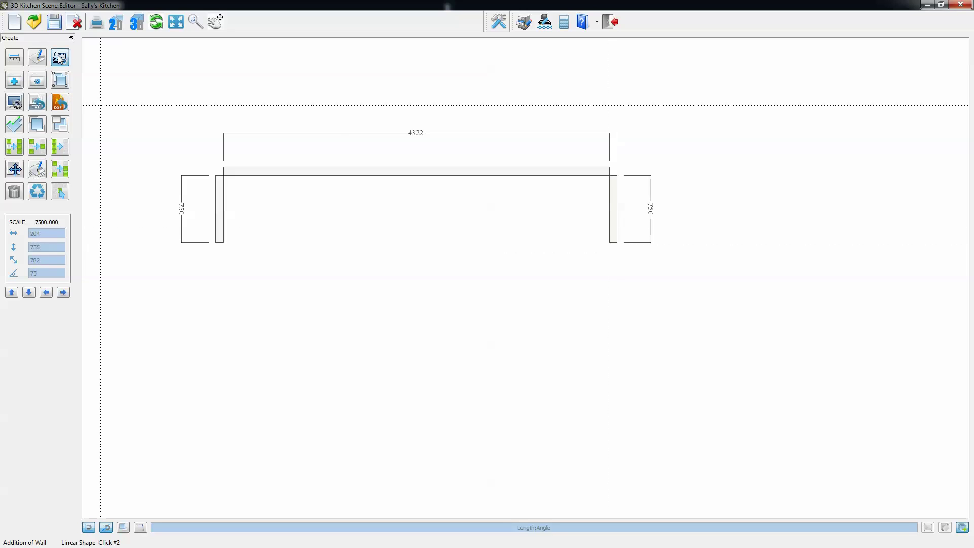
Step: Set the scene's cabinet pattern to Houdini Oak Braun and its floor pattern to TK Vnr GunMetal
click(350, 198)
scroll(479, 268, up, 4)
click(468, 247)
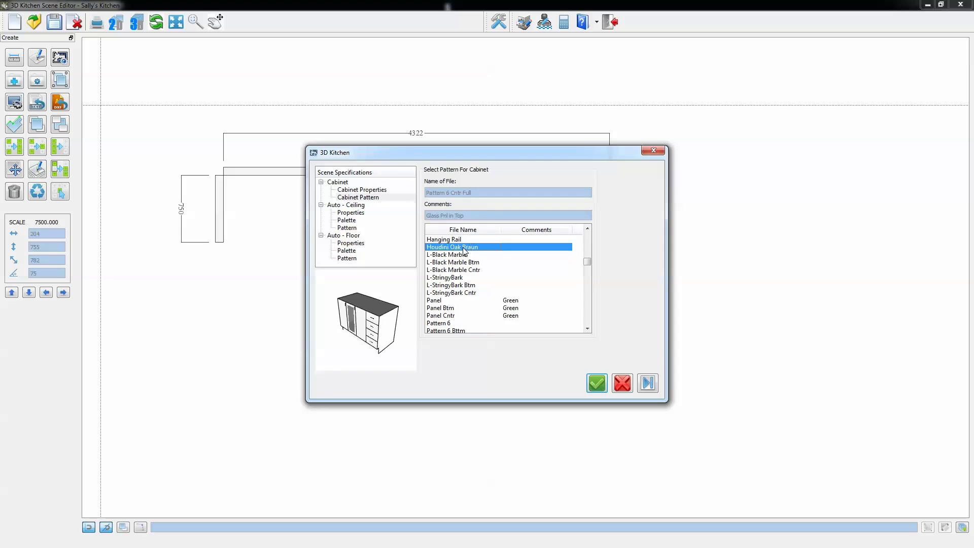
click(652, 379)
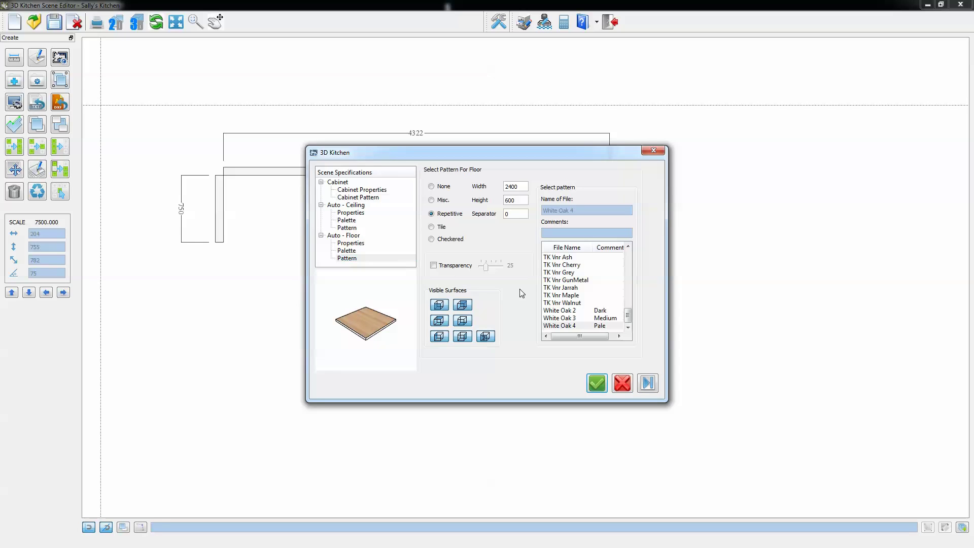
click(558, 280)
click(647, 382)
click(597, 382)
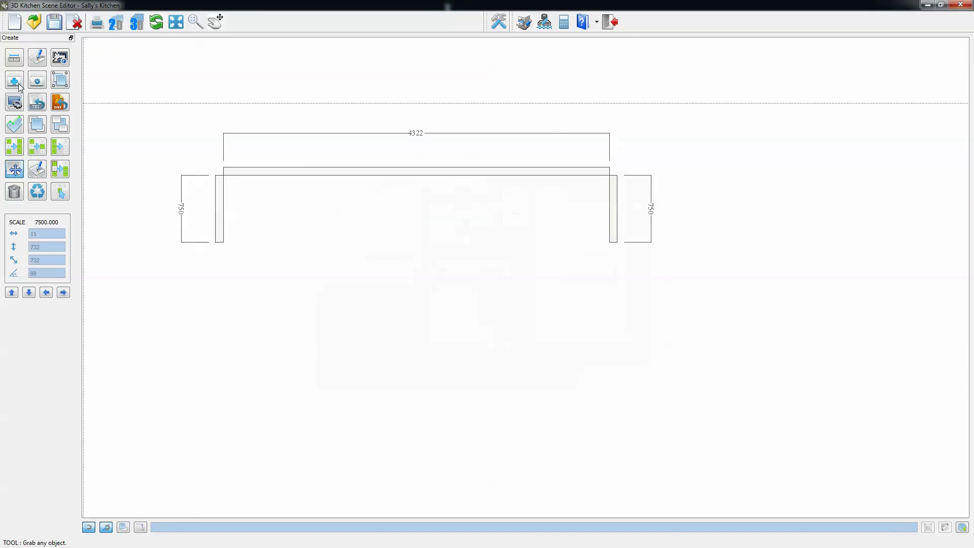
Step: Add a P-PF pantry panel in the inner corner between the left wall and the back wall
click(326, 180)
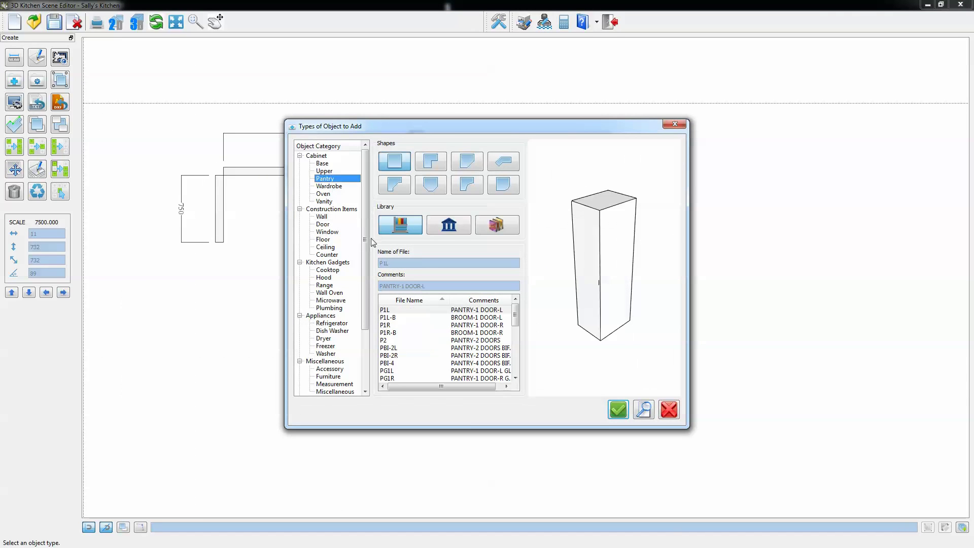
click(400, 333)
text(p-p)
scroll(399, 345, down, 1)
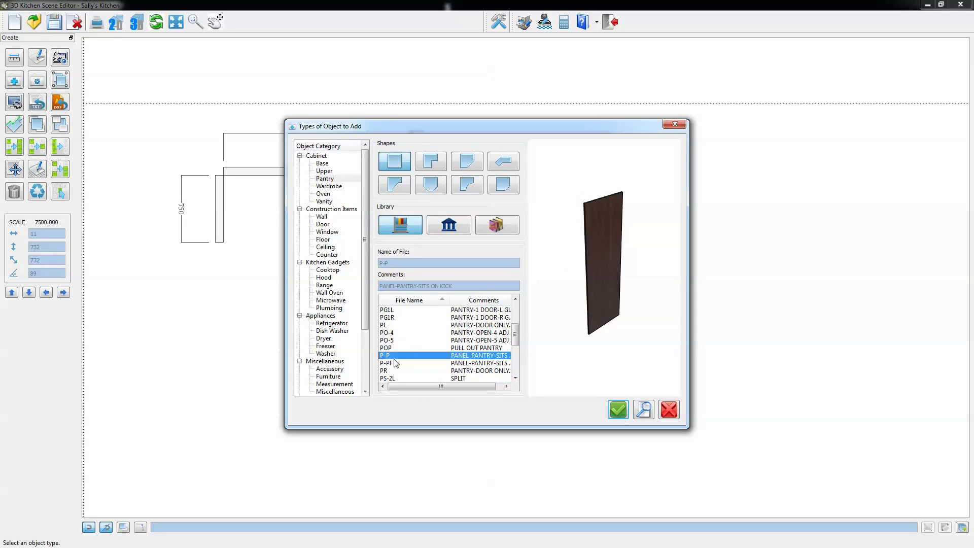
click(411, 363)
click(618, 409)
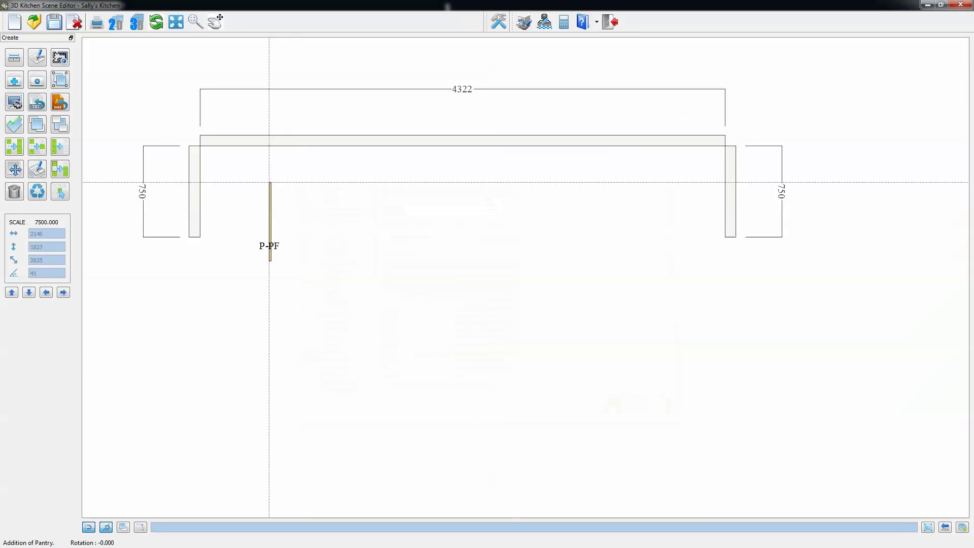
click(212, 158)
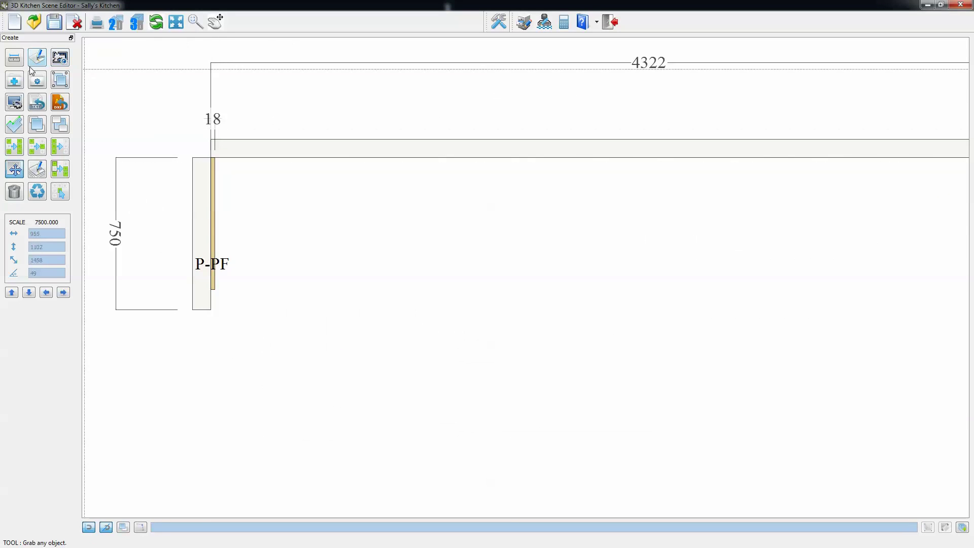
Step: Add a FOC2 upper fridge cabinet, 950 wide and 400 deep, against the P-PF panel with their front edges aligned
click(412, 220)
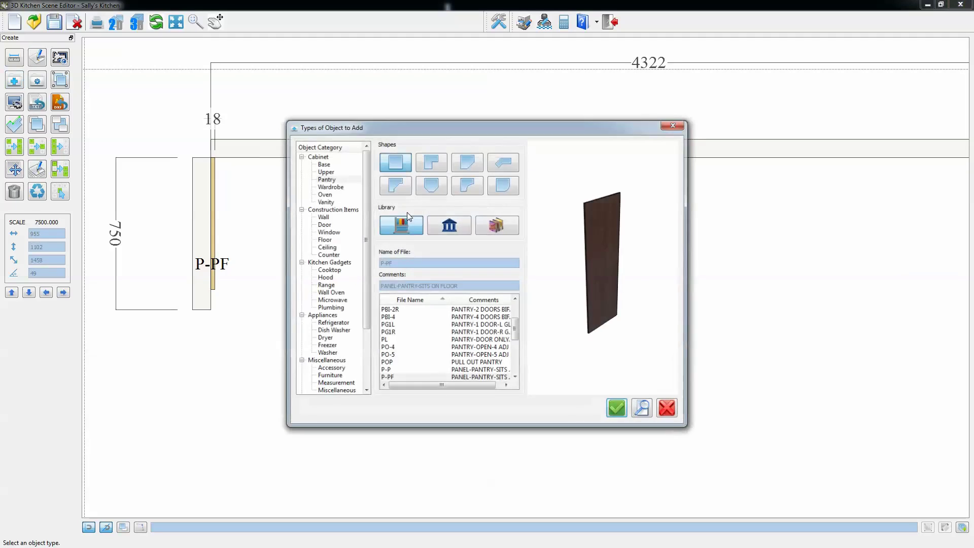
click(325, 172)
click(389, 325)
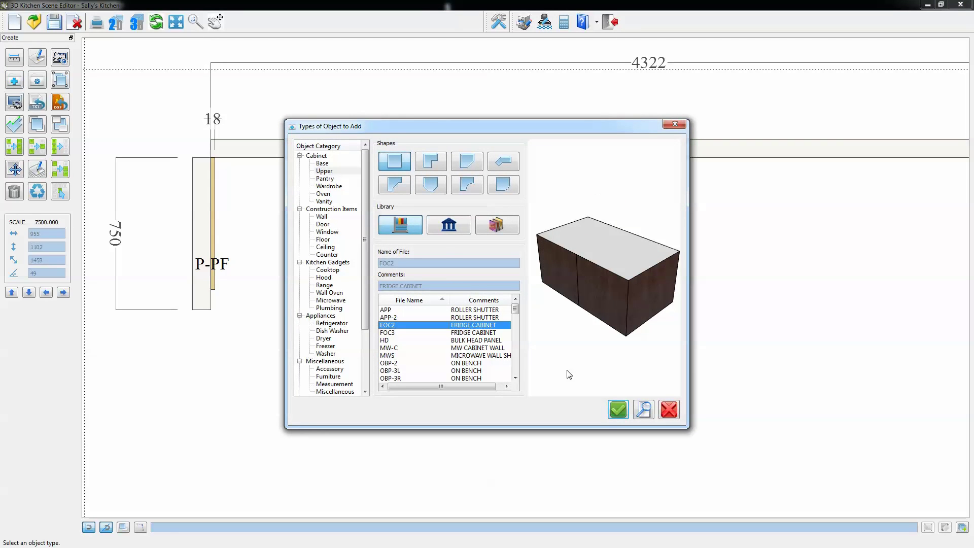
click(617, 410)
click(301, 275)
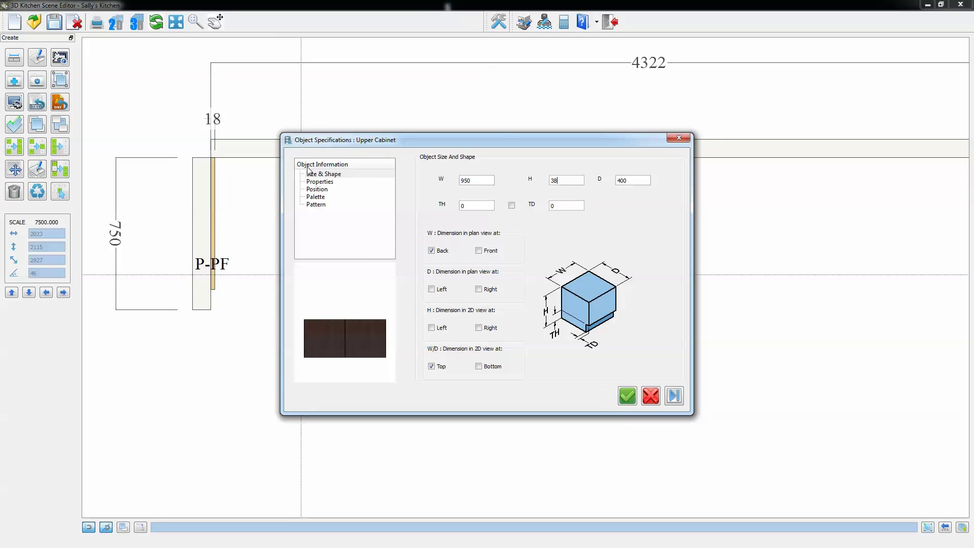
click(675, 399)
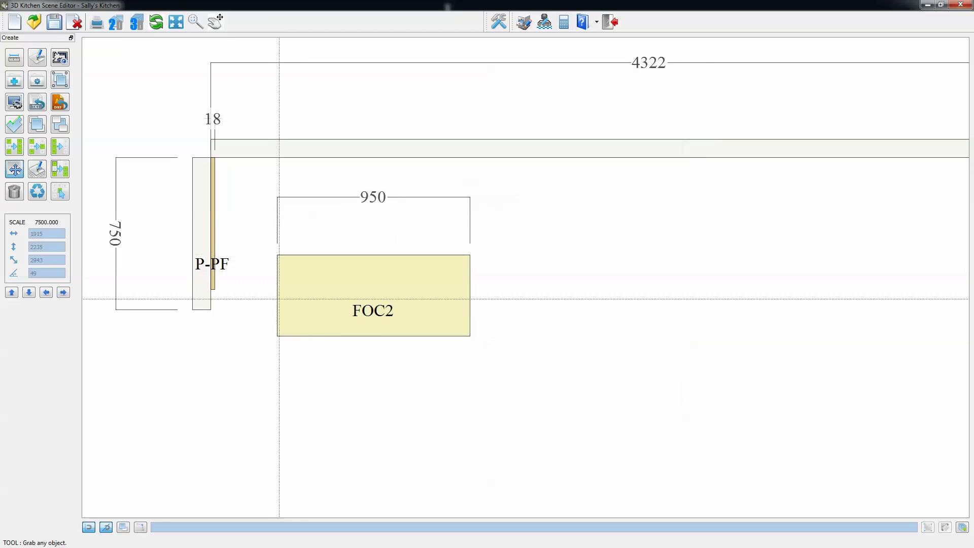
scroll(336, 315, up, 3)
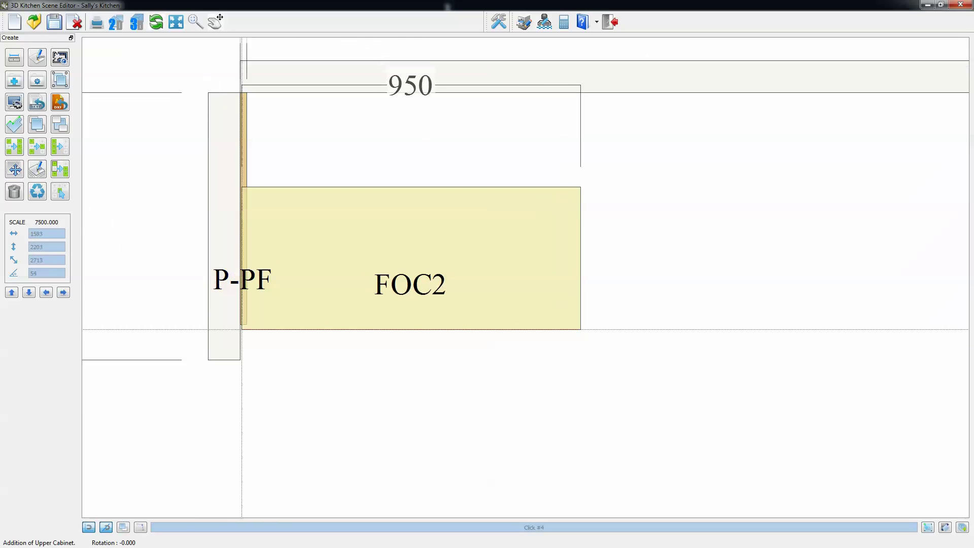
click(245, 320)
Step: Add the oven cabinet group with its side panels from the grouped cabinets, directly beside the FOC2 fridge cabinet
scroll(236, 314, down, 9)
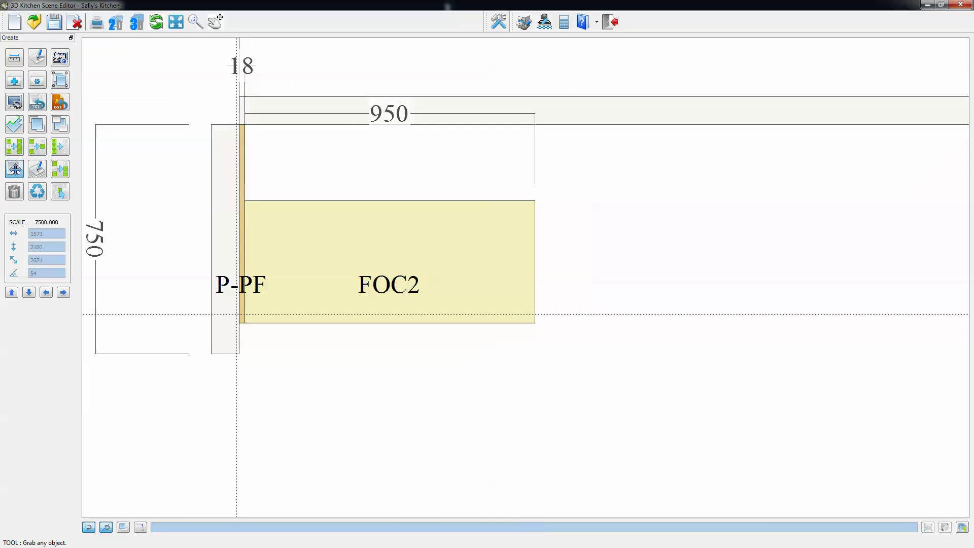
click(14, 81)
scroll(325, 359, down, 5)
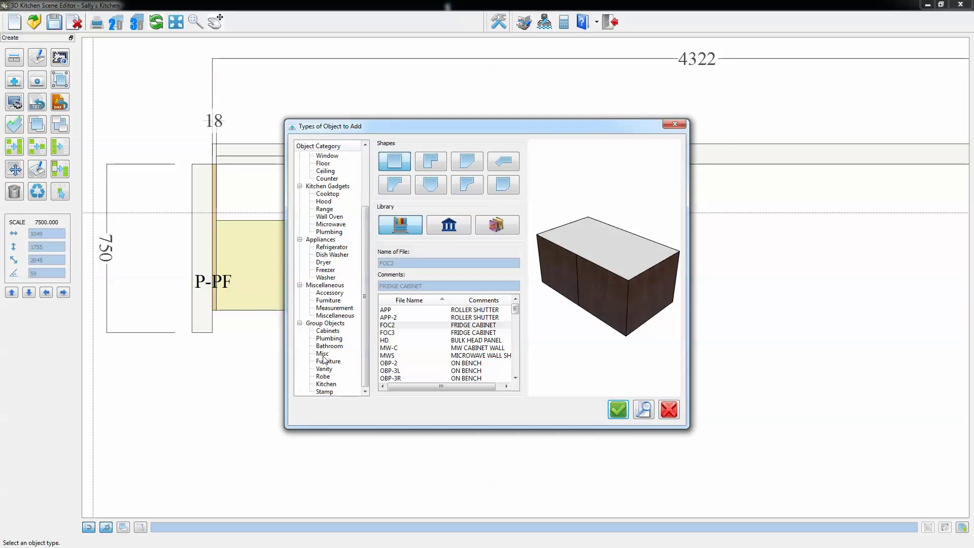
click(328, 331)
click(413, 343)
click(618, 410)
drag(452, 336, 430, 309)
Step: Assign the local pattern Houdini Oak Braun to the 387 high oven cabinet
right_click(477, 294)
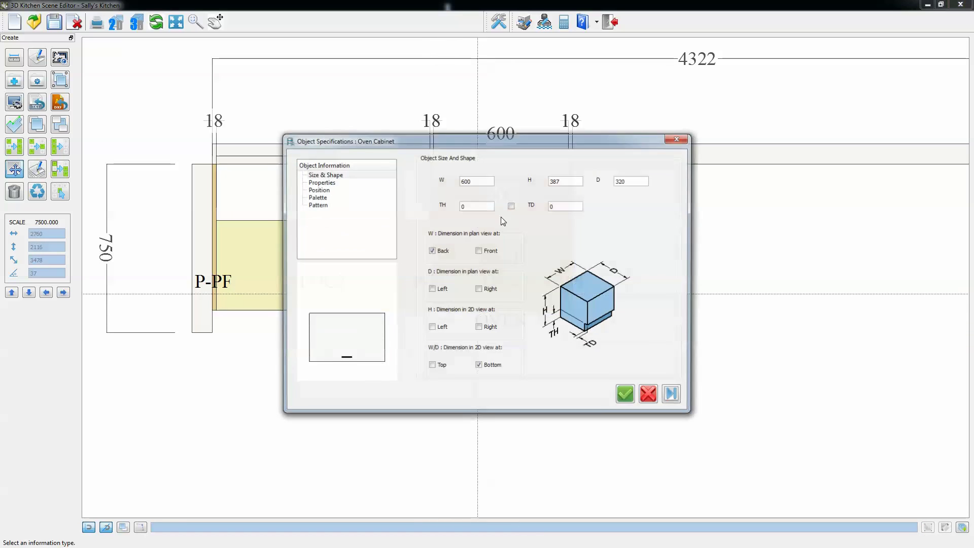
click(321, 205)
click(585, 261)
scroll(583, 258, up, 4)
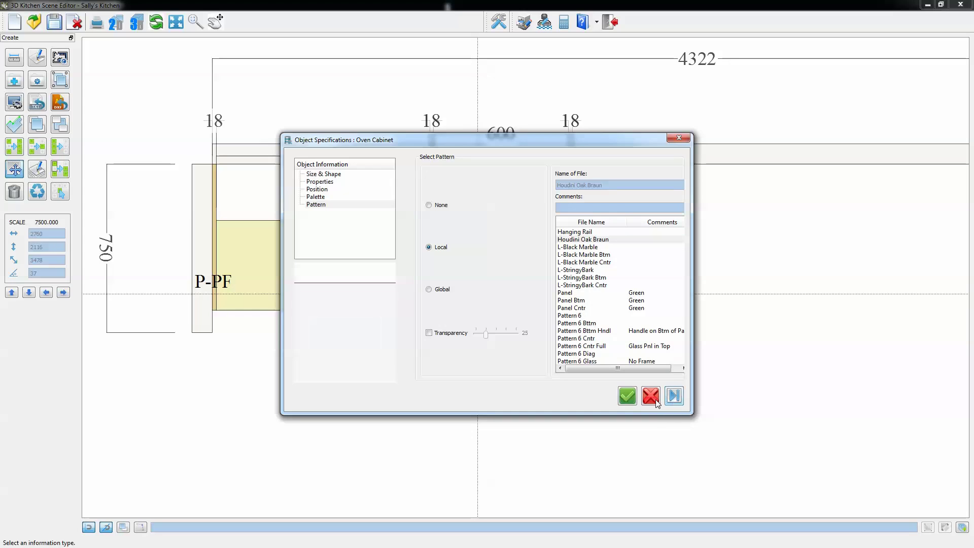
click(627, 396)
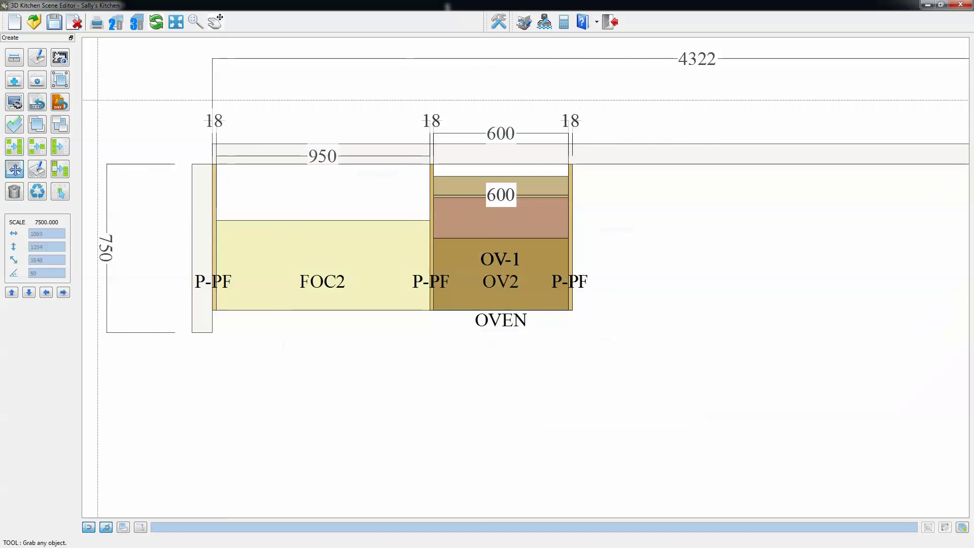
Step: Add a BDF-2 two-drawer base cabinet with a width of 900
click(21, 89)
click(323, 163)
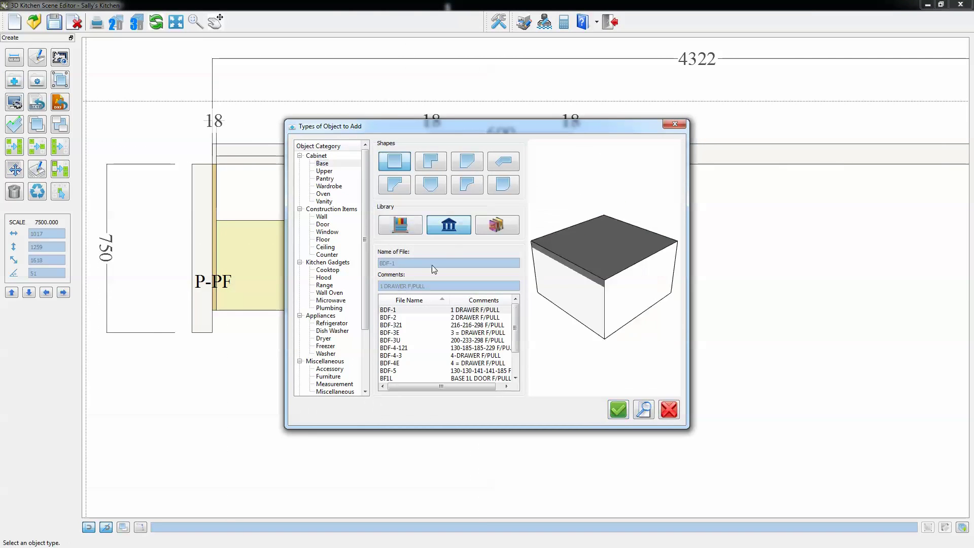
click(403, 318)
click(618, 409)
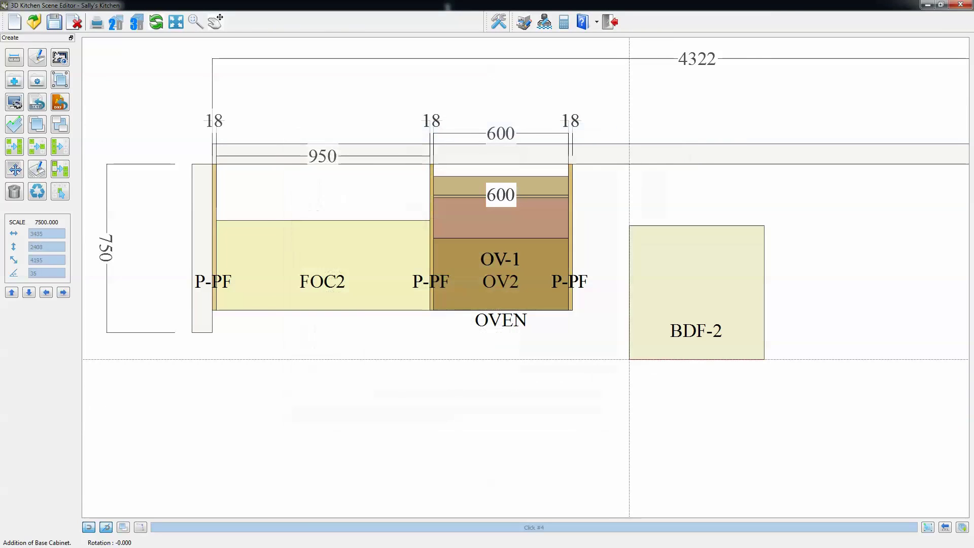
click(629, 360)
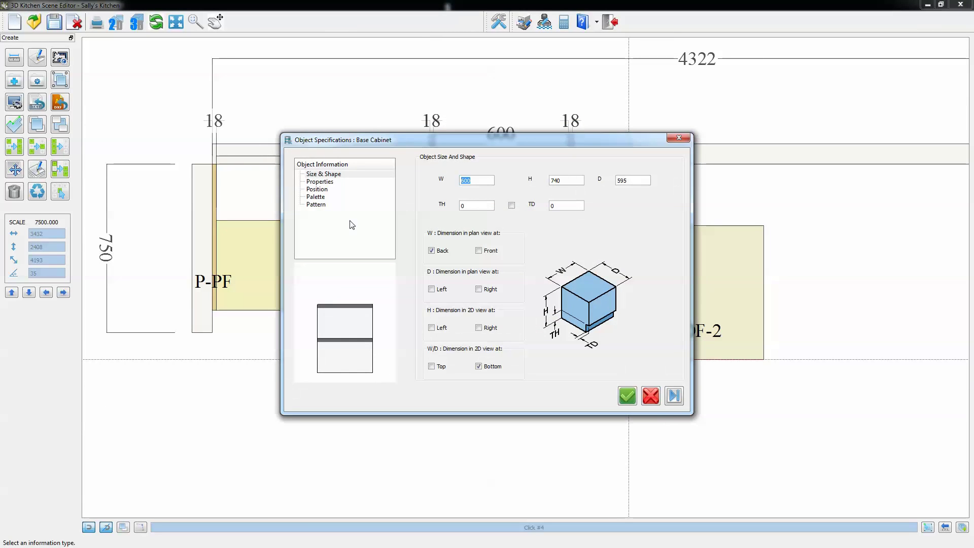
click(628, 395)
Step: Place three of the BDF-2 base cabinets side by side along the back wall, starting at the oven unit's outer panel
click(656, 233)
scroll(608, 193, up, 8)
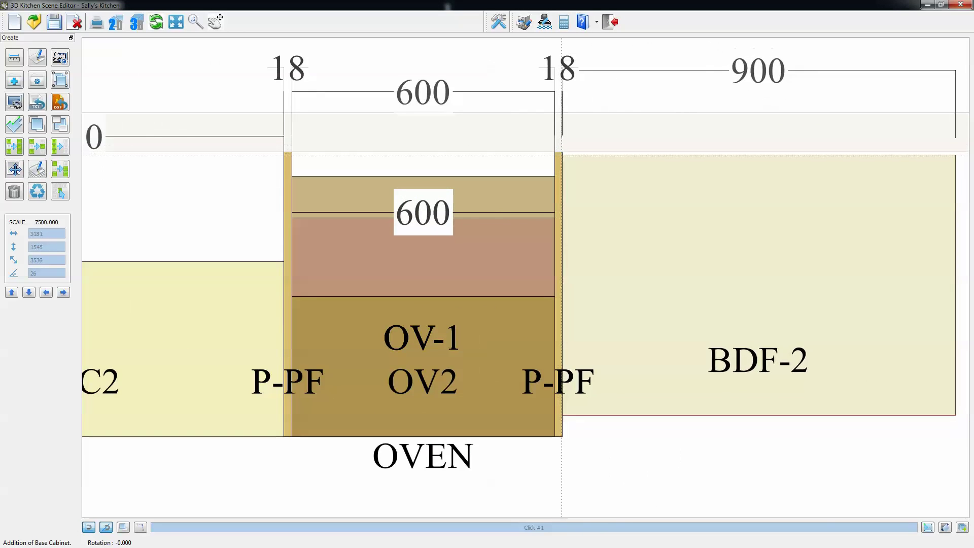
scroll(556, 145, down, 3)
click(267, 219)
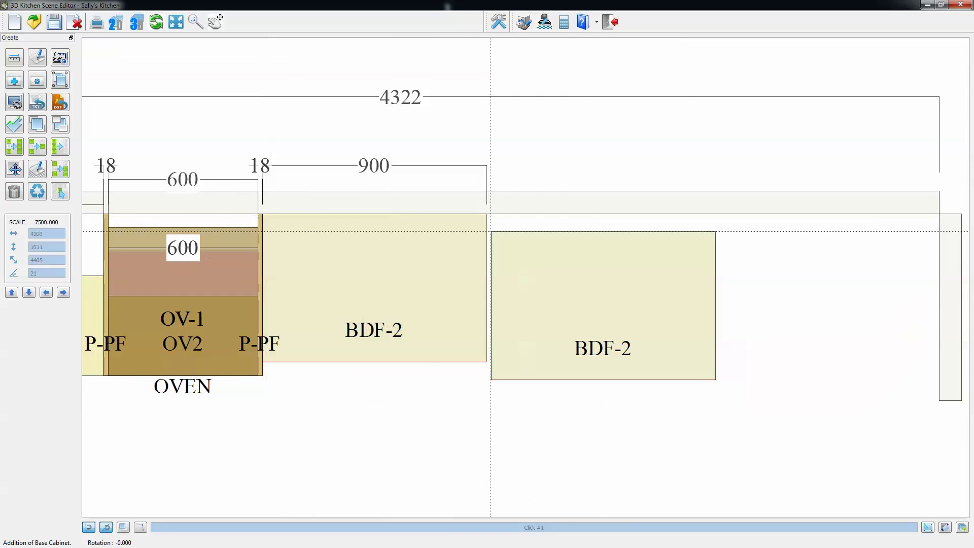
click(482, 218)
click(700, 215)
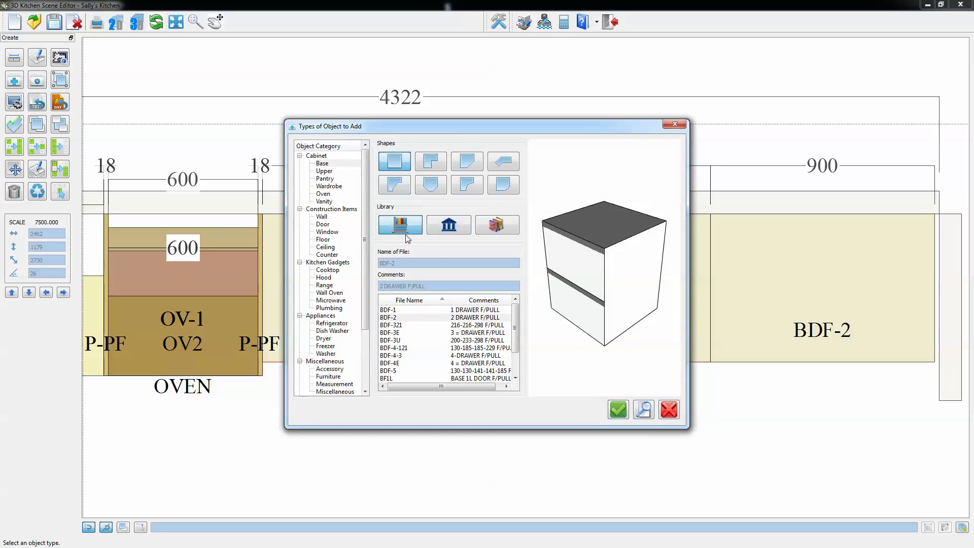
Step: Add an 18 wide P-B base panel between the last BDF-2 cabinet and the right wall
click(406, 234)
click(402, 347)
key(p)
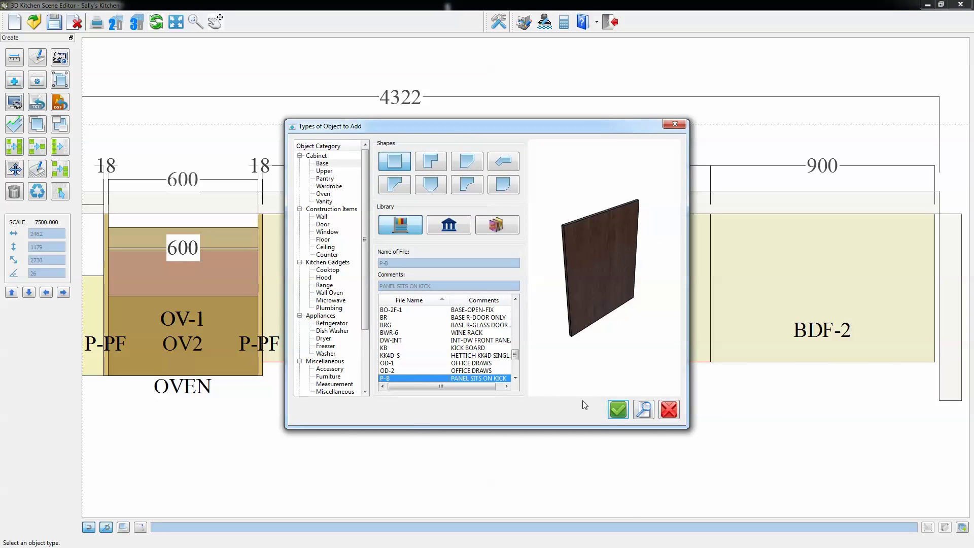
click(618, 410)
click(630, 370)
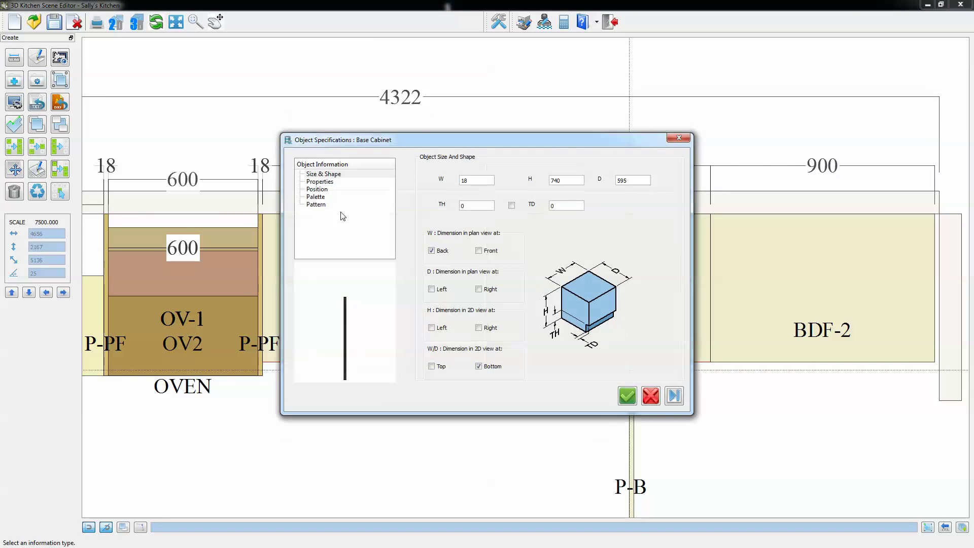
click(632, 398)
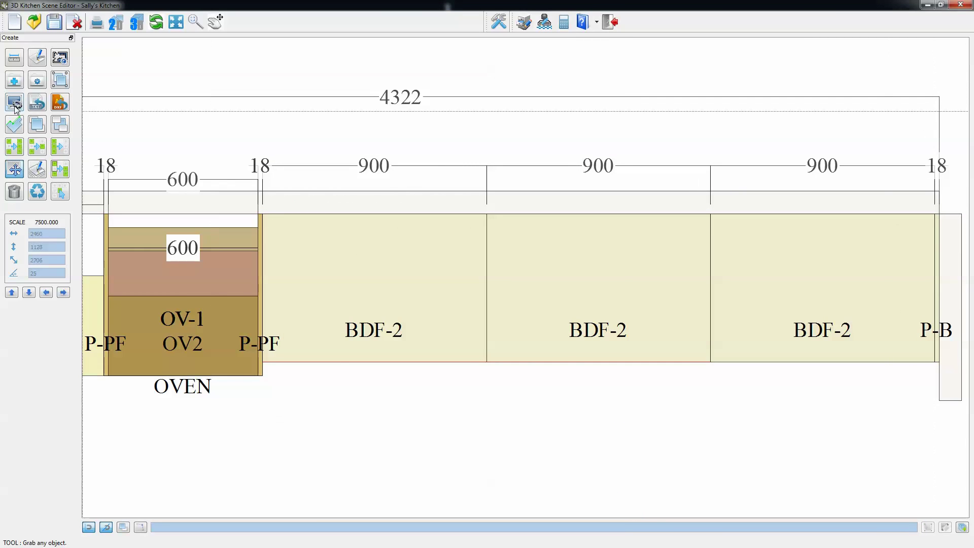
Step: Add a W1-2 upper cabinet from the library with a width of 900 and a height of 557
click(330, 172)
click(405, 339)
key(w)
scroll(398, 356, down, 2)
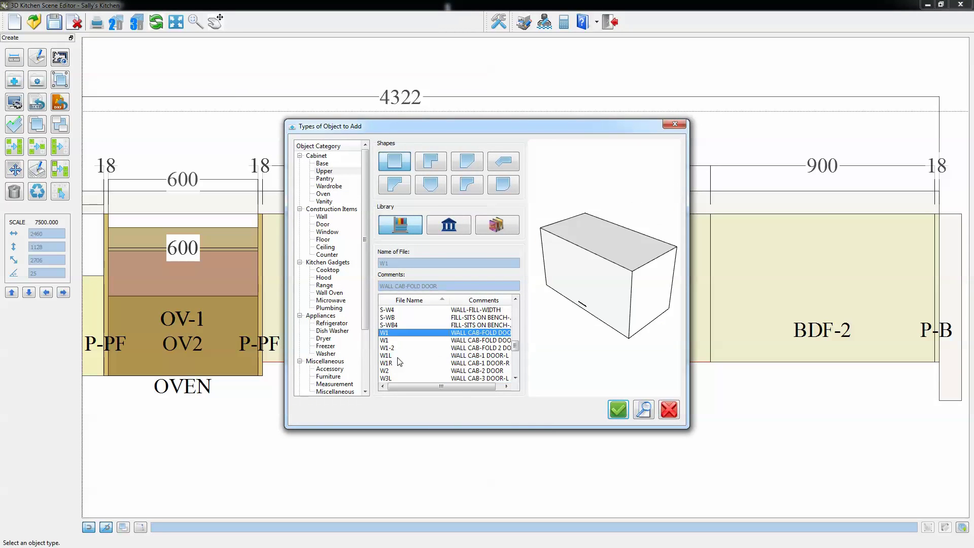
click(395, 348)
click(618, 409)
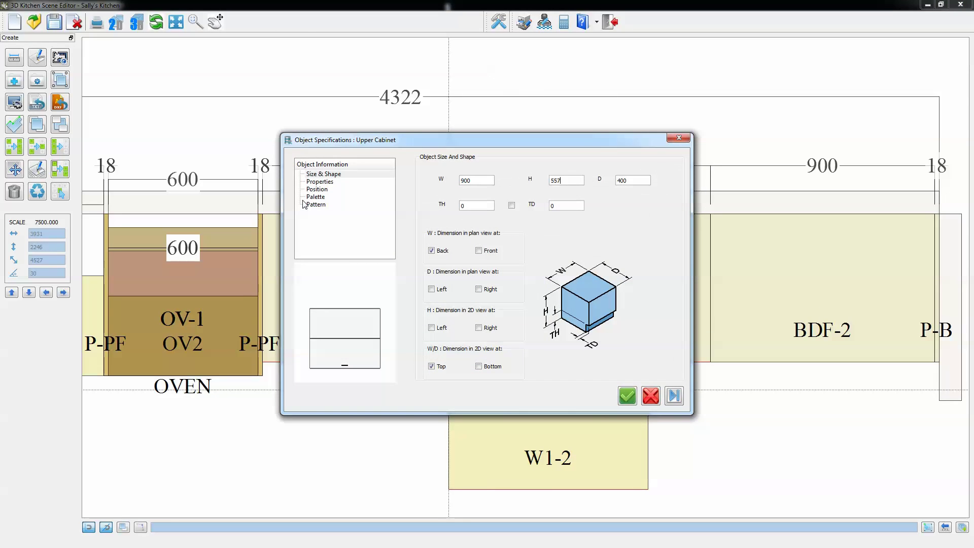
click(675, 397)
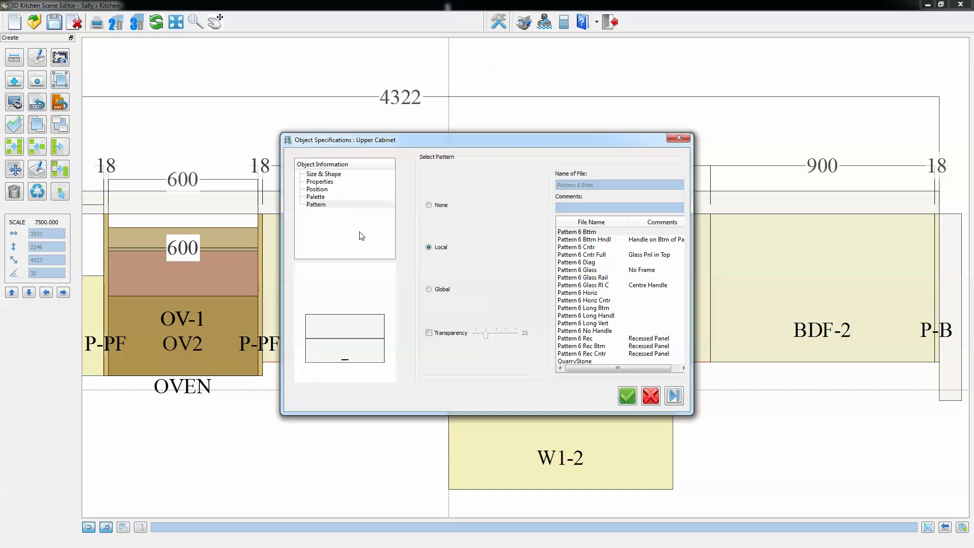
Step: Assign the local pattern Houdini Oak Braun to the W1-2 upper cabinet
click(623, 293)
text(ho)
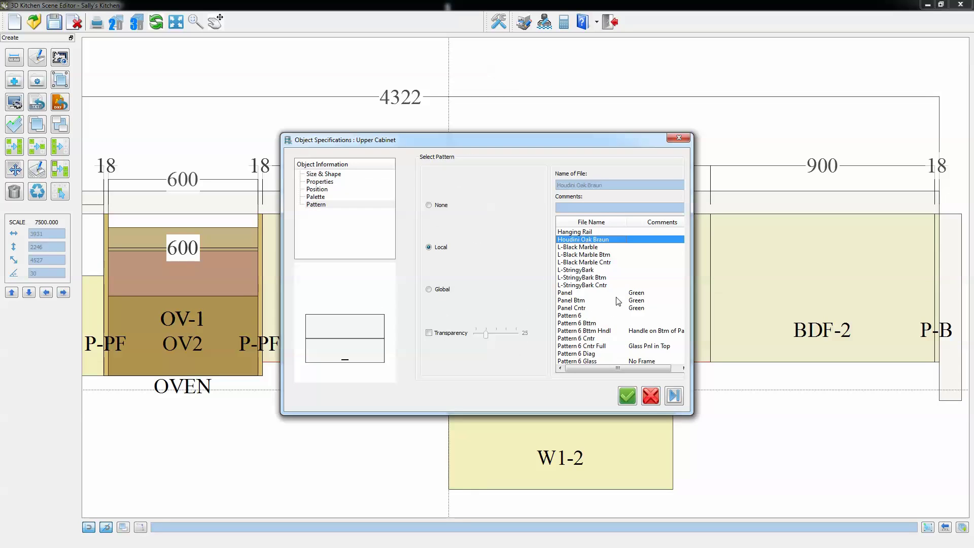
click(627, 396)
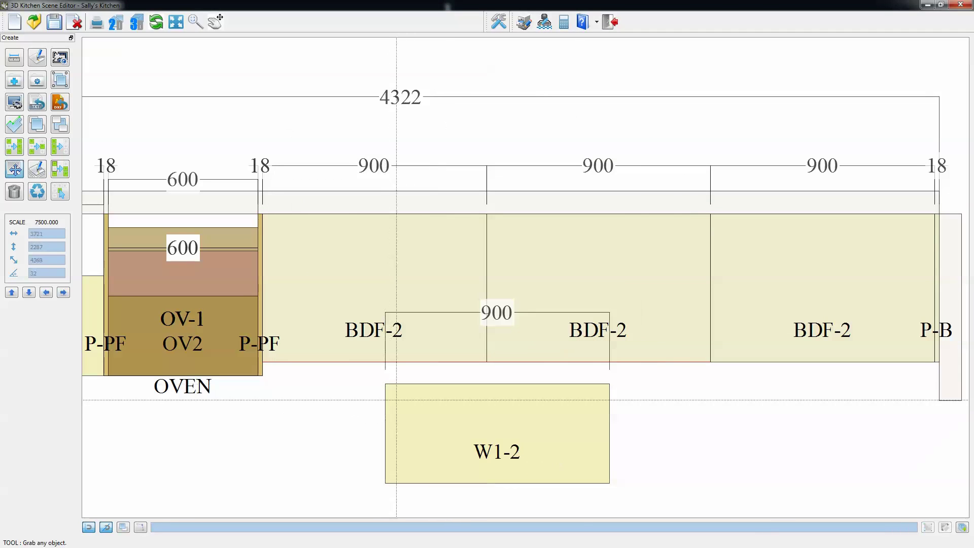
Step: Place three W1-2 upper cabinets side by side along the back wall, aligned above the BDF-2 base cabinets
click(264, 223)
click(488, 223)
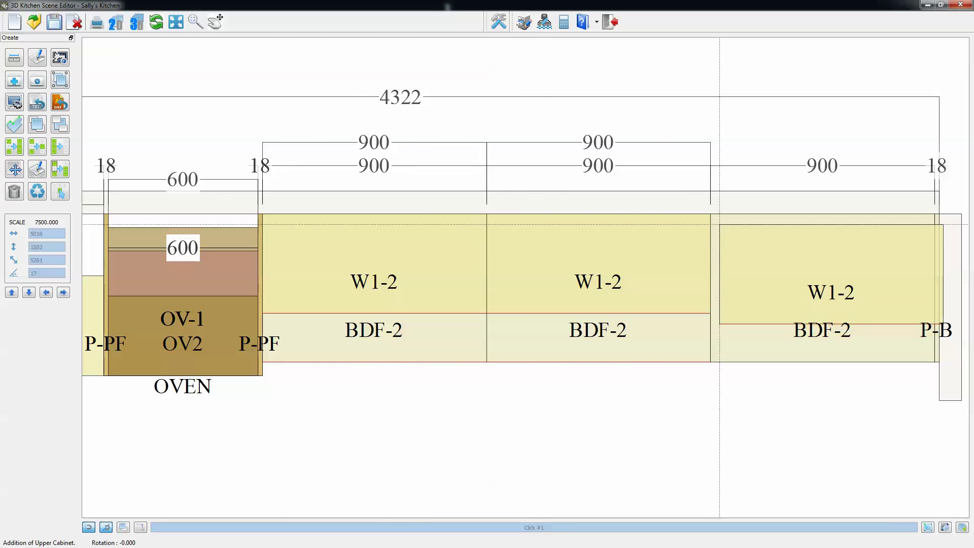
click(716, 226)
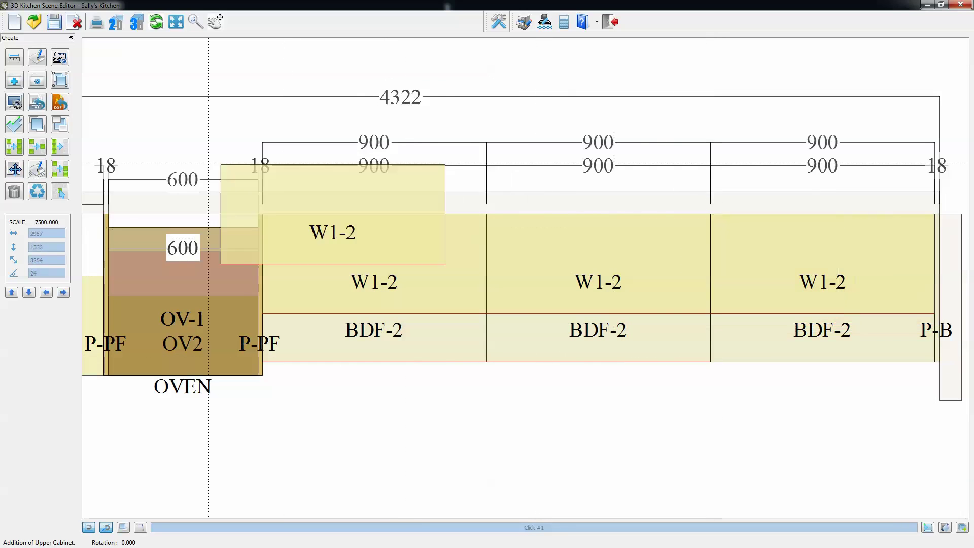
right_click(404, 138)
Step: Add an 18 wide P-W wall panel between the last W1-2 upper cabinet and the right wall
click(452, 327)
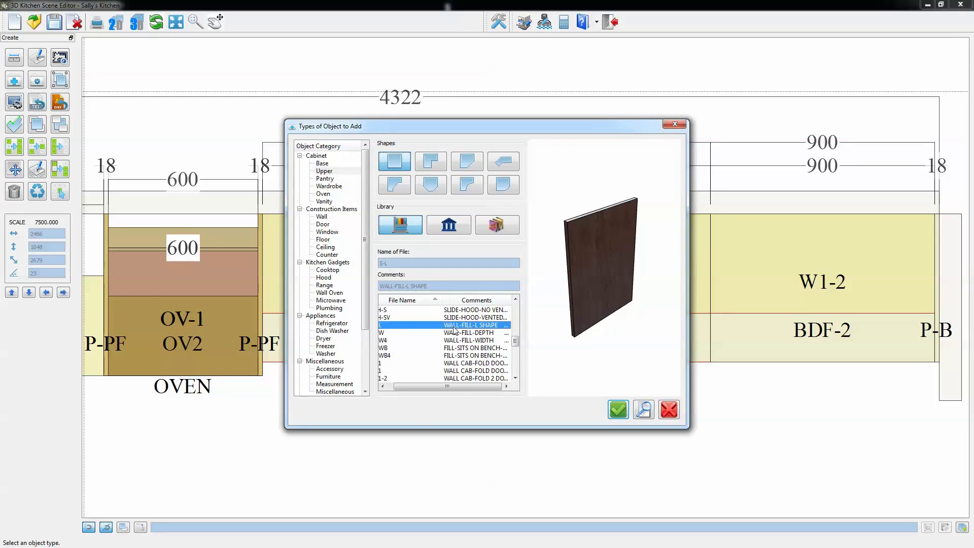
text(p-w)
click(617, 409)
click(618, 410)
click(652, 356)
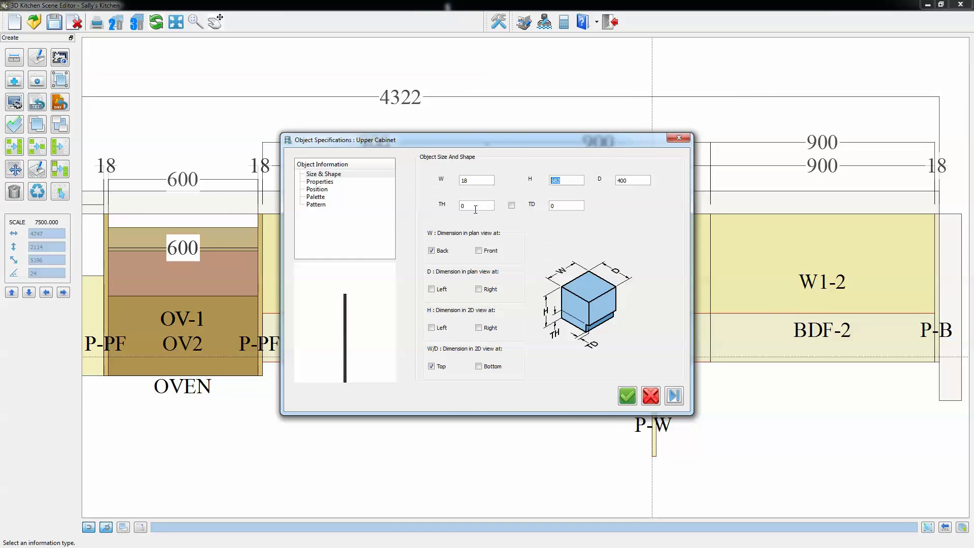
click(674, 397)
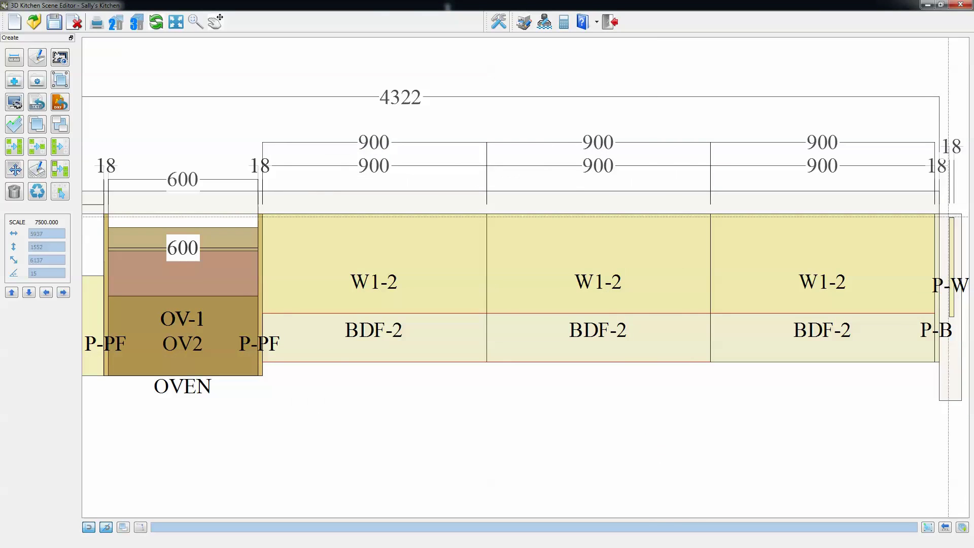
Step: Add a floor object outlining the footprint of the three BDF-2 base cabinets and the P-B panel
click(15, 81)
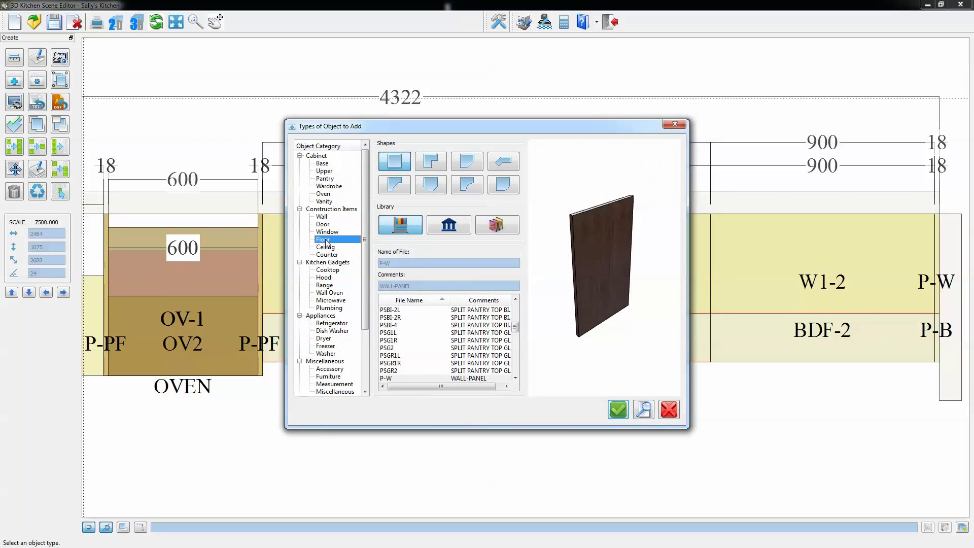
click(323, 239)
click(617, 409)
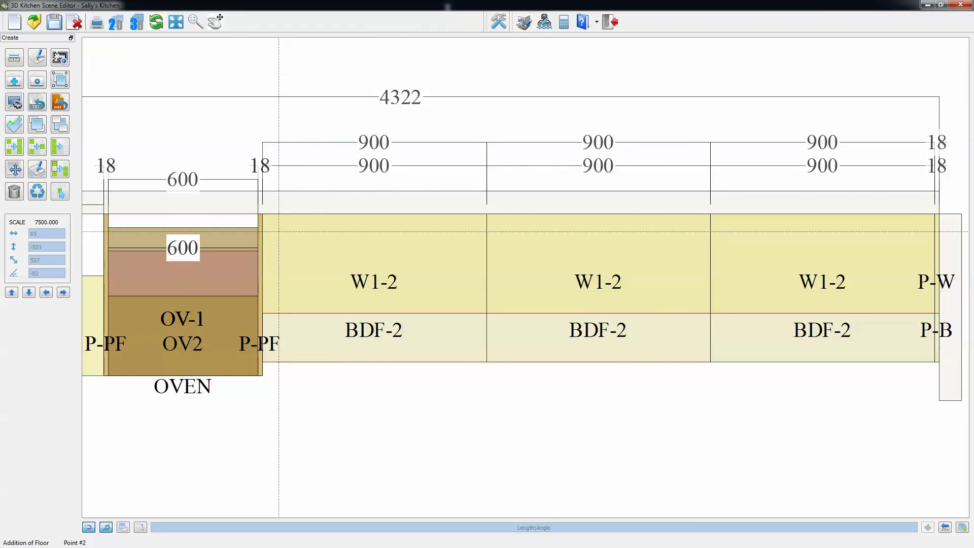
click(939, 214)
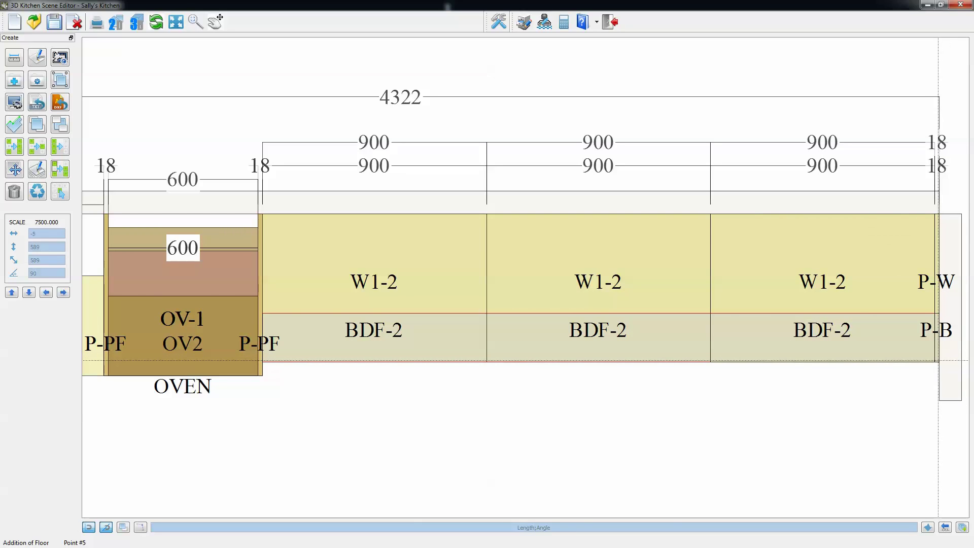
right_click(854, 356)
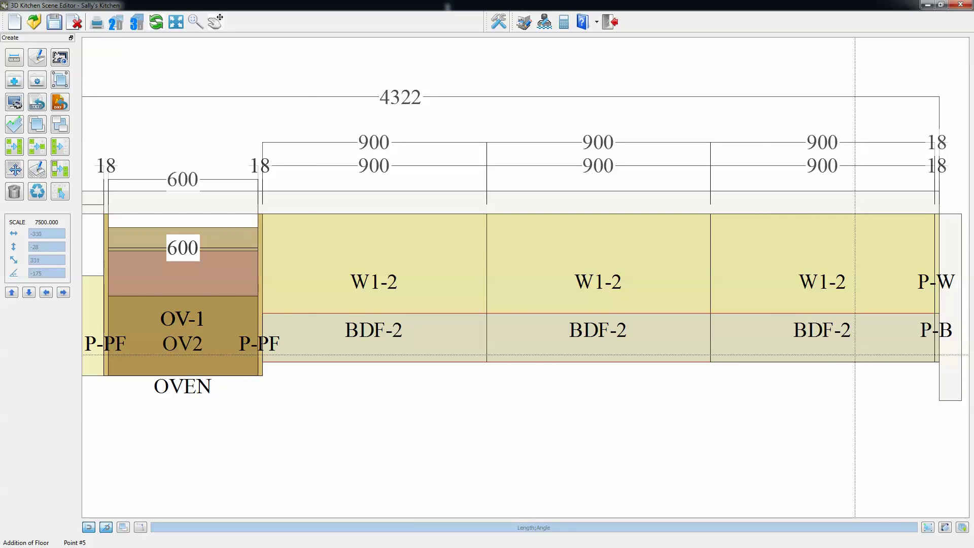
Step: Offset the front edge of the floor object under the base cabinets by -80
click(19, 123)
click(546, 345)
click(553, 361)
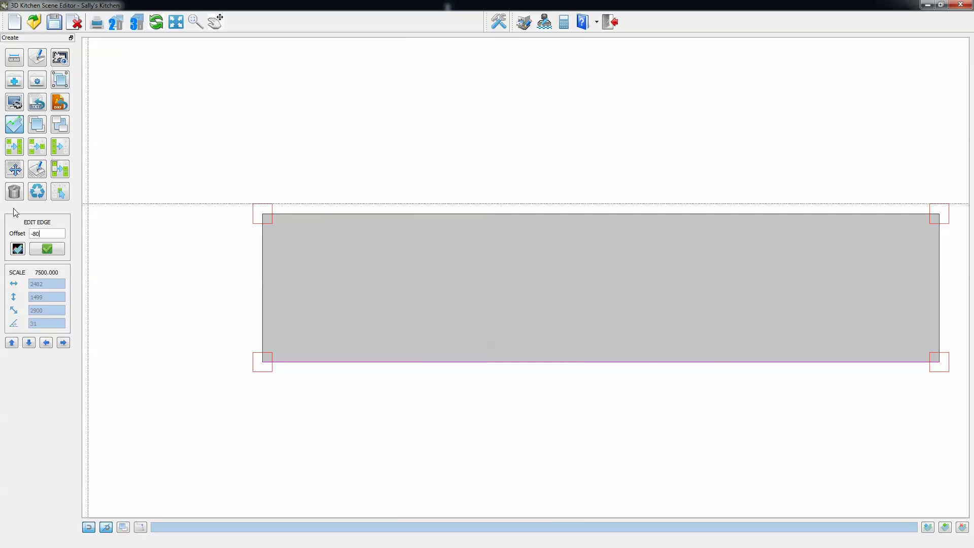
click(46, 250)
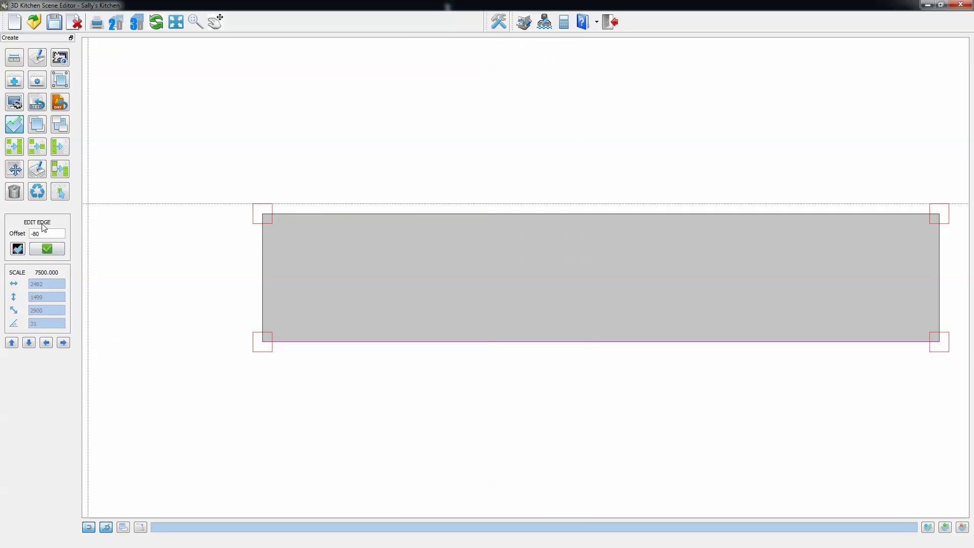
Step: Add a counter covering the three BDF-2 base cabinets and the end panel, from the oven unit to the right wall
click(15, 82)
click(328, 255)
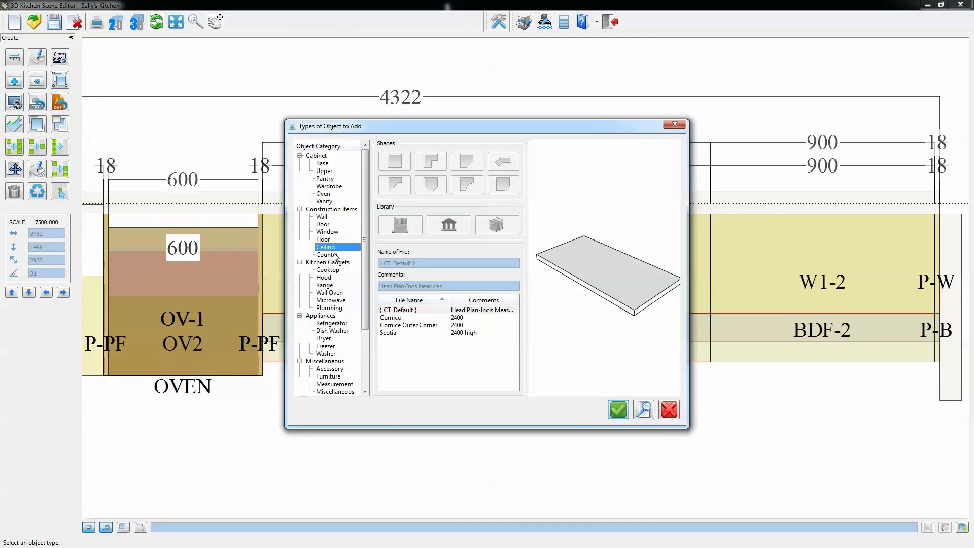
click(618, 409)
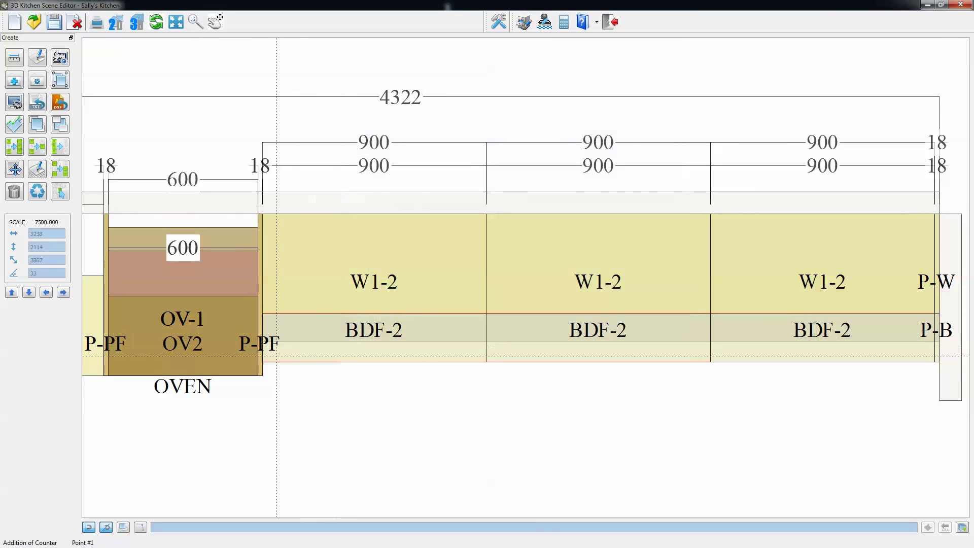
click(272, 217)
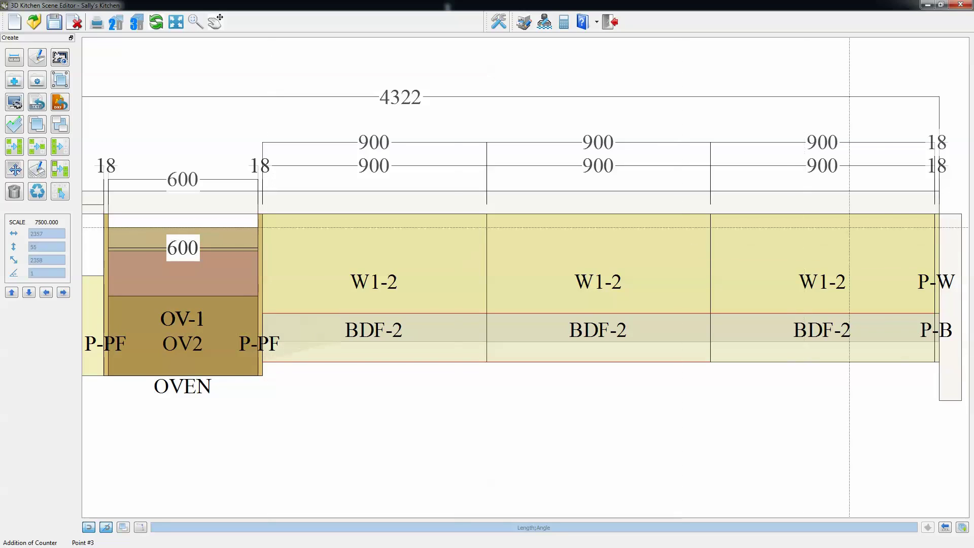
click(940, 217)
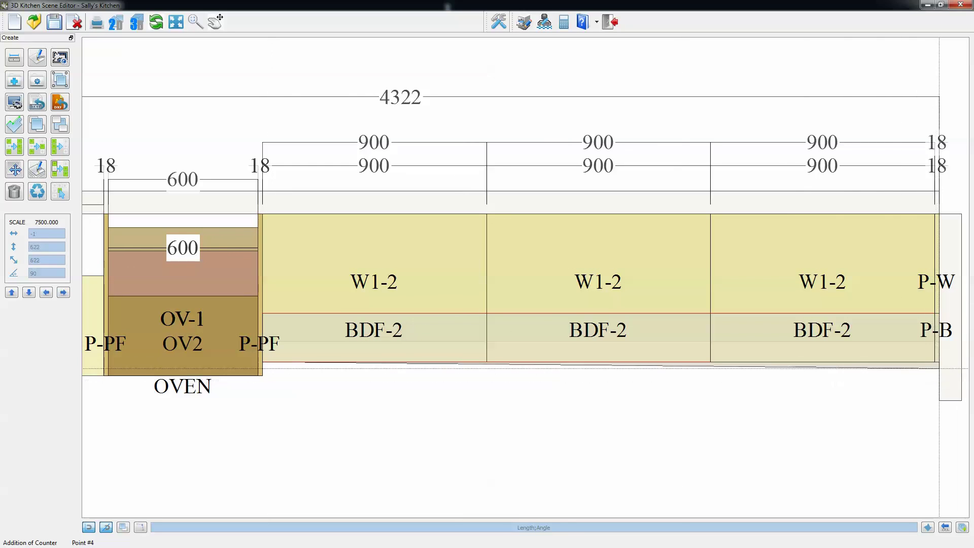
click(938, 360)
right_click(939, 358)
Step: Assign the repetitive pattern Marble - Grey to the counter and check its preview
click(15, 124)
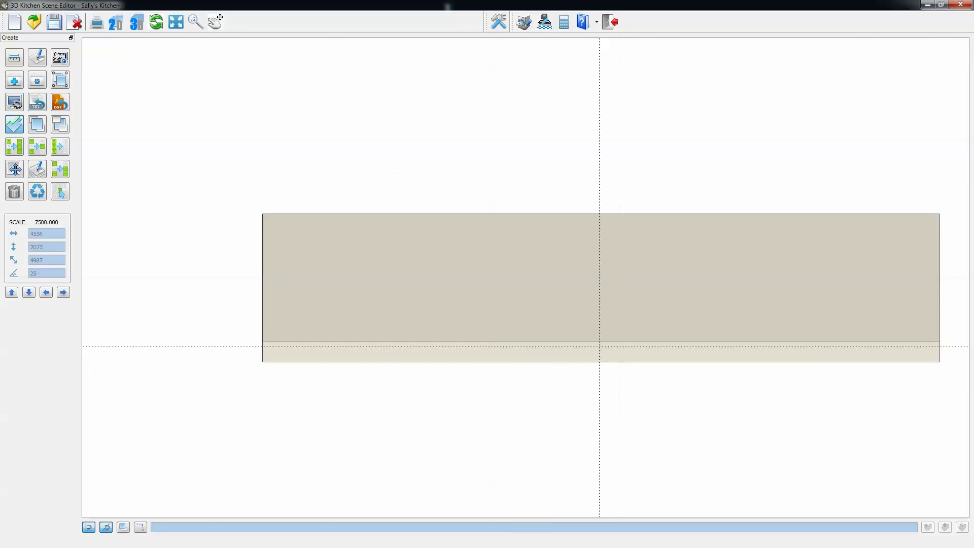
click(593, 351)
double_click(592, 351)
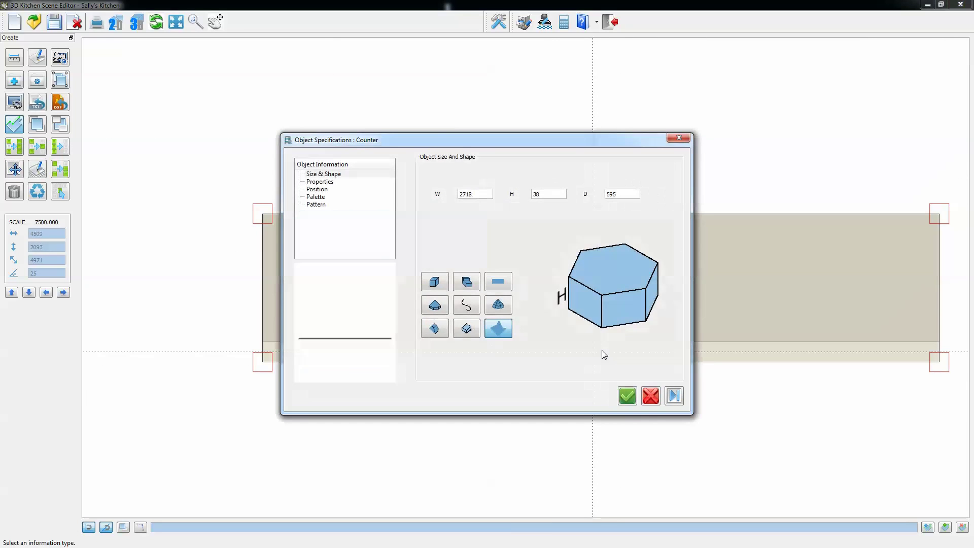
click(315, 205)
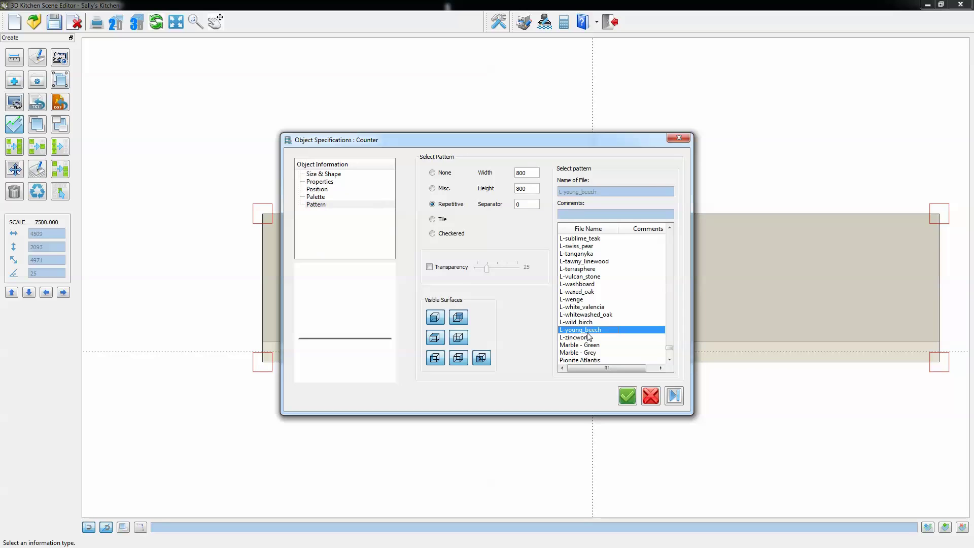
click(580, 352)
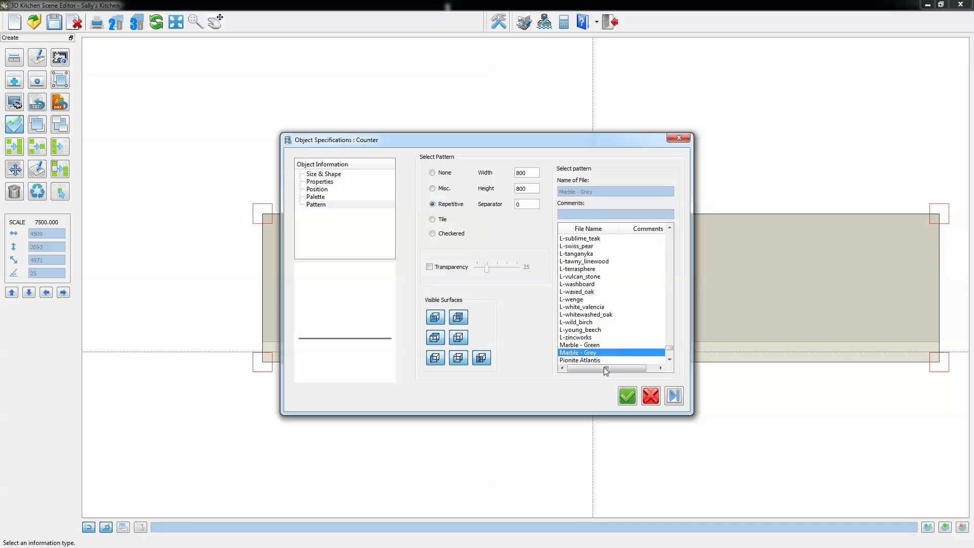
click(674, 398)
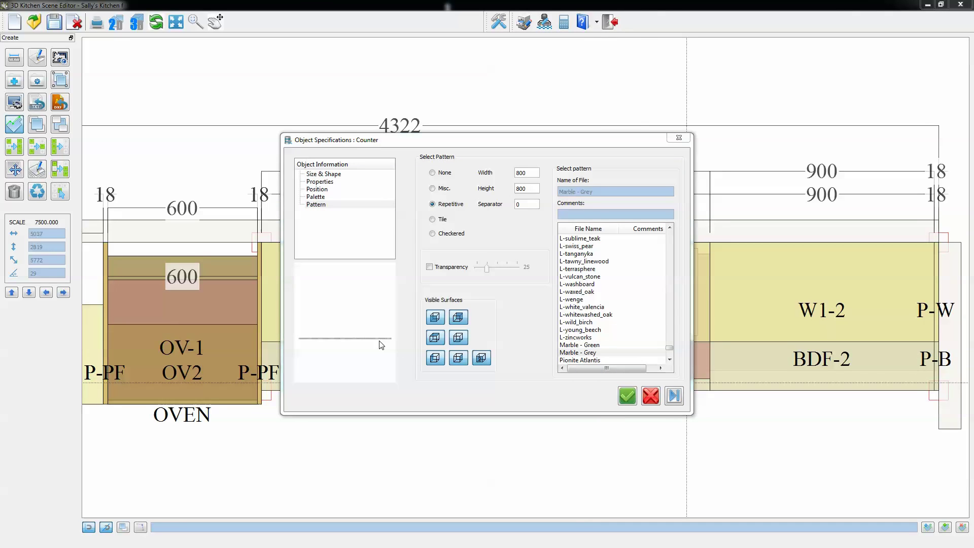
drag(340, 346, 340, 348)
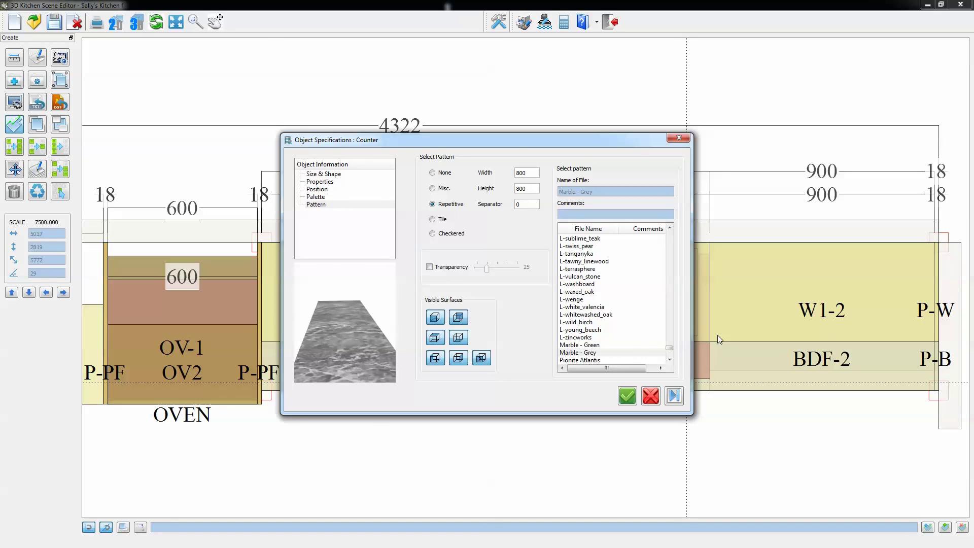
click(626, 397)
Step: Add the Bosch Hood and place it centred on the middle W1-2 upper cabinet
click(14, 82)
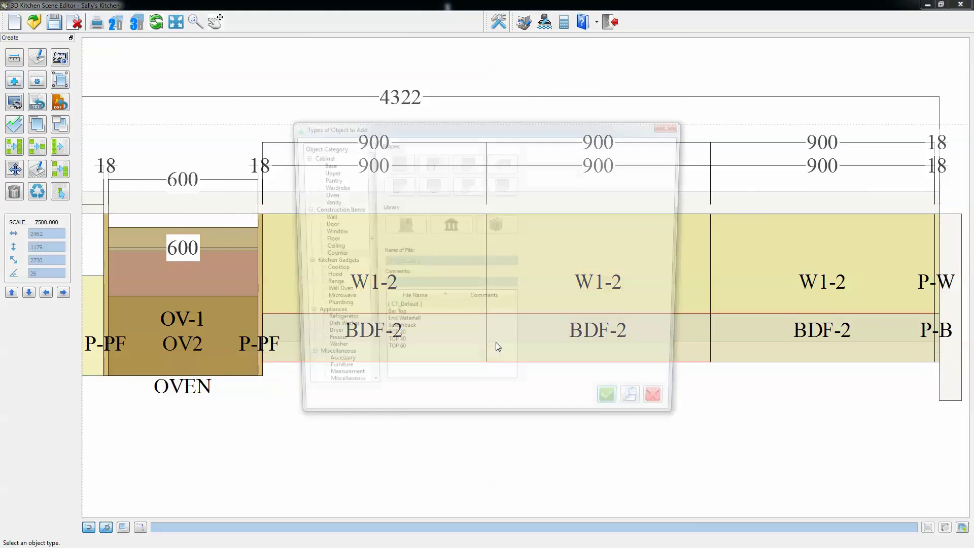
click(325, 278)
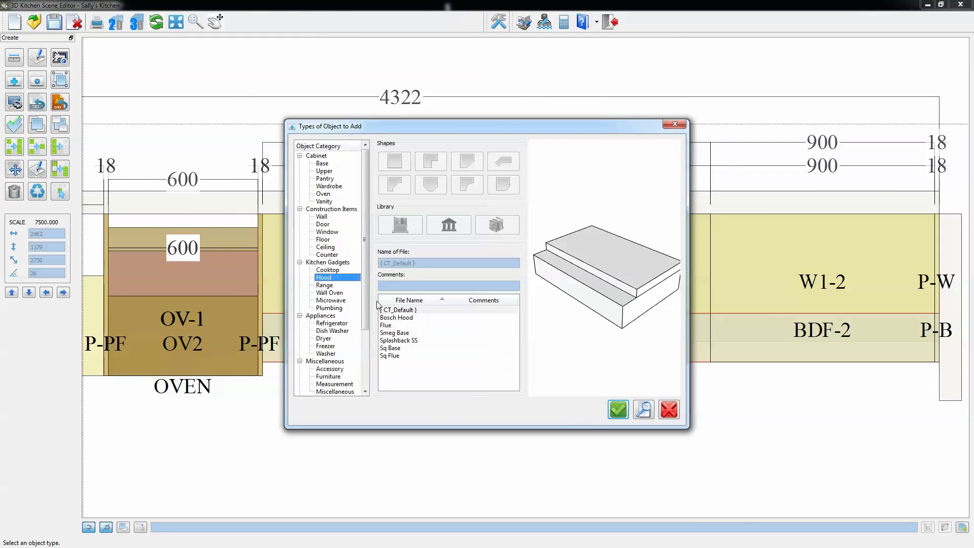
click(398, 317)
click(618, 409)
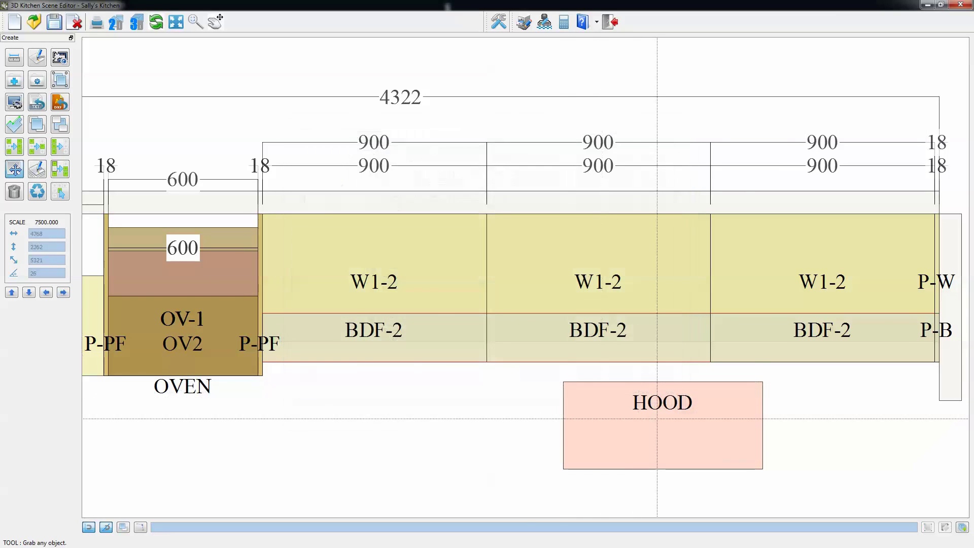
click(570, 254)
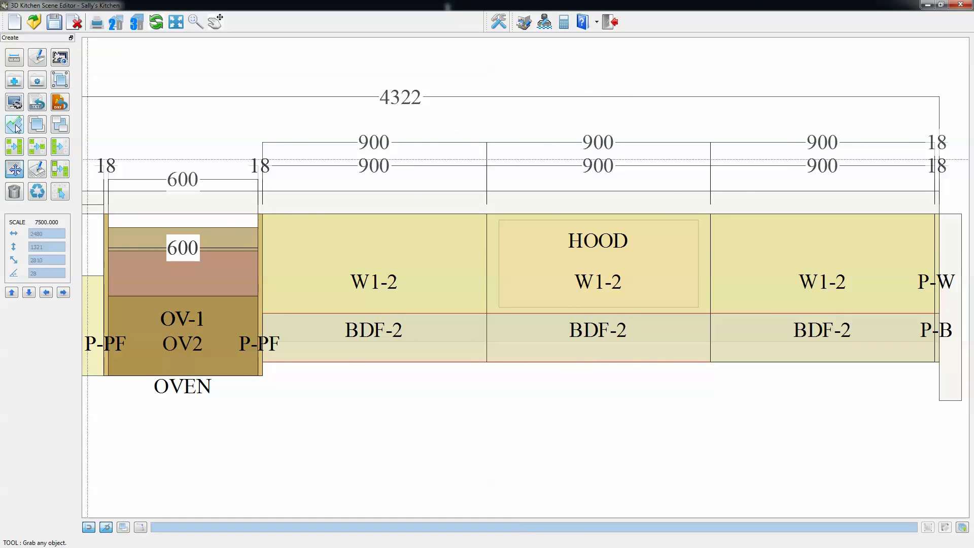
Step: Add a Flue from the hood library and place it at the middle W1-2 upper cabinet
click(19, 82)
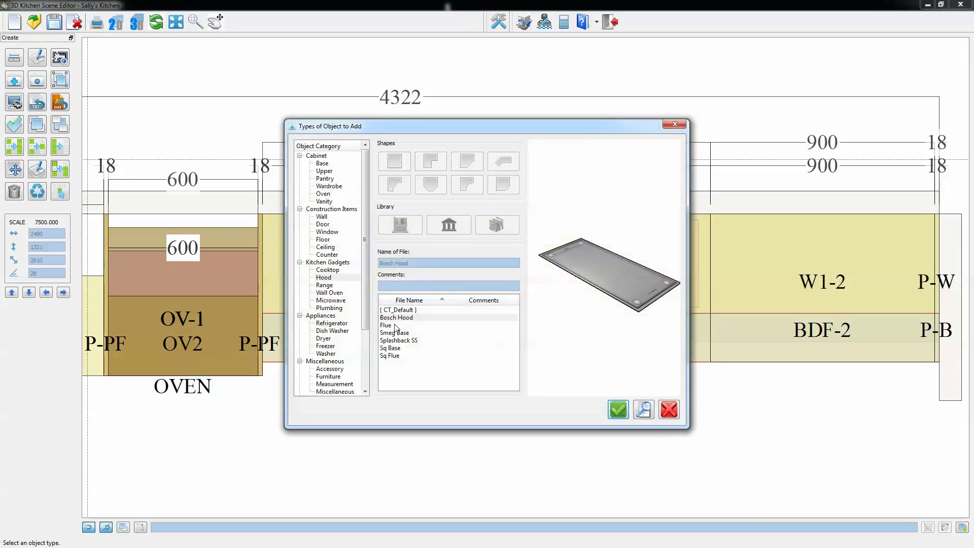
click(397, 326)
click(619, 410)
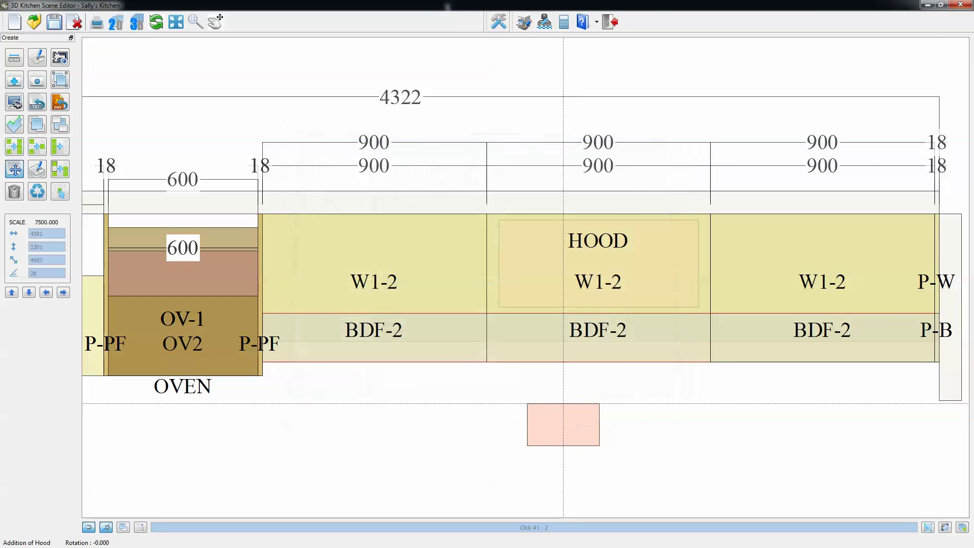
click(585, 226)
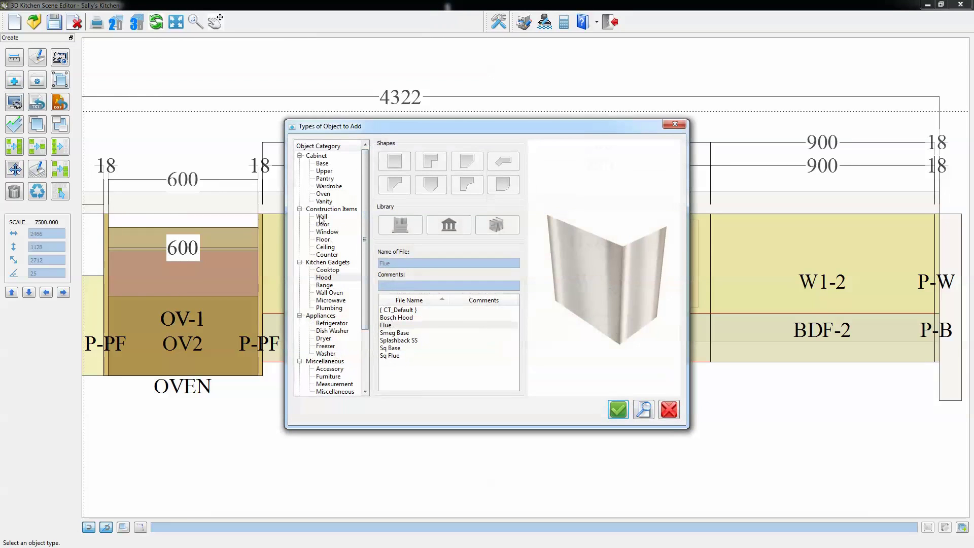
Step: Add the 900 mm Ceramic F&P4 cooktop and place it on the middle BDF-2 base cabinet
click(327, 270)
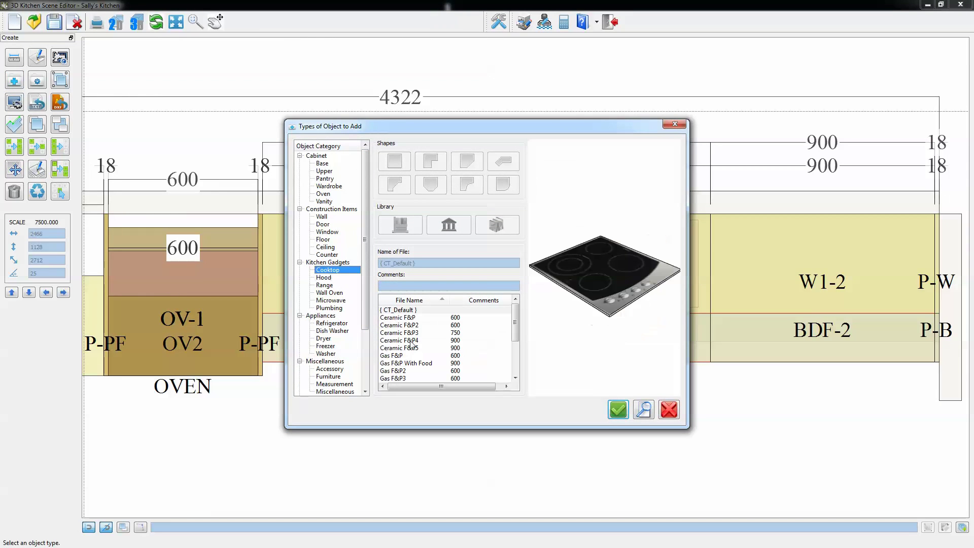
click(409, 341)
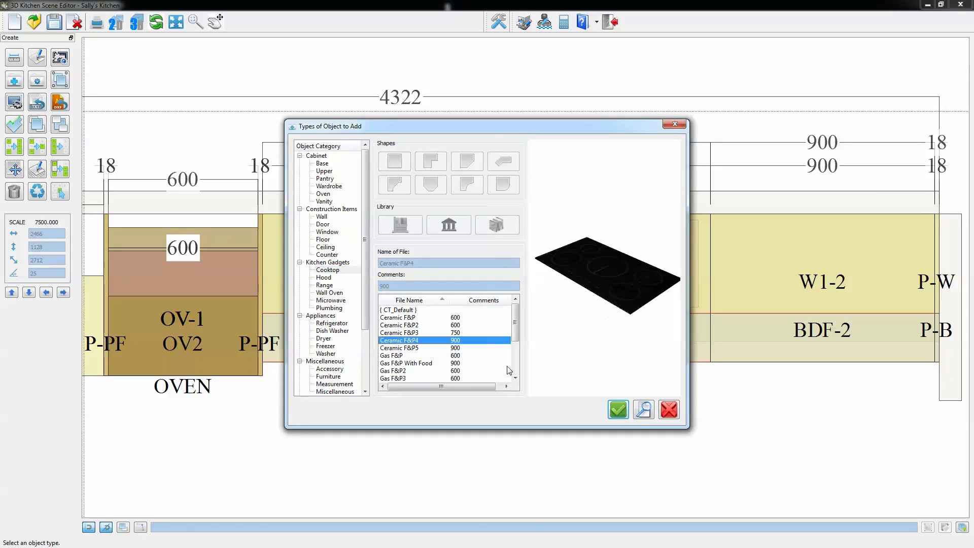
click(618, 410)
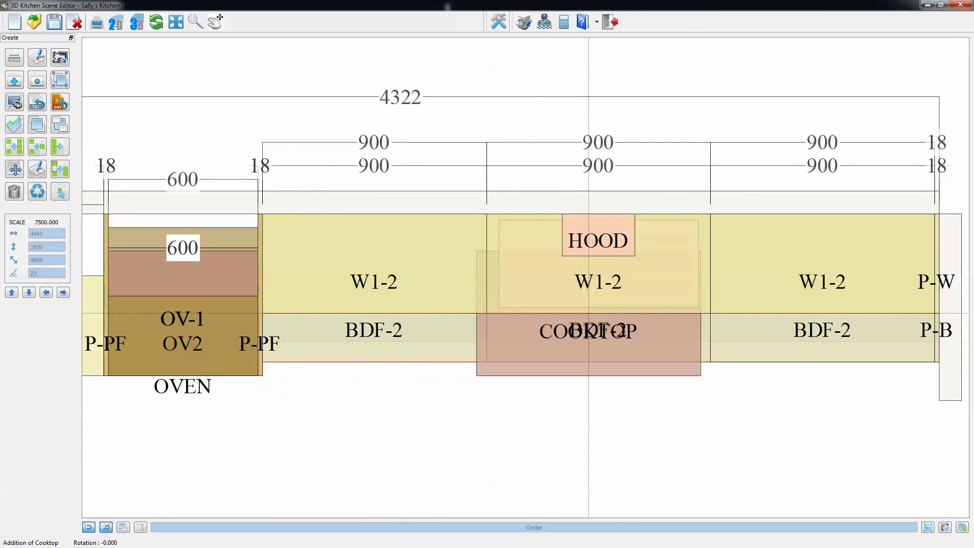
click(589, 313)
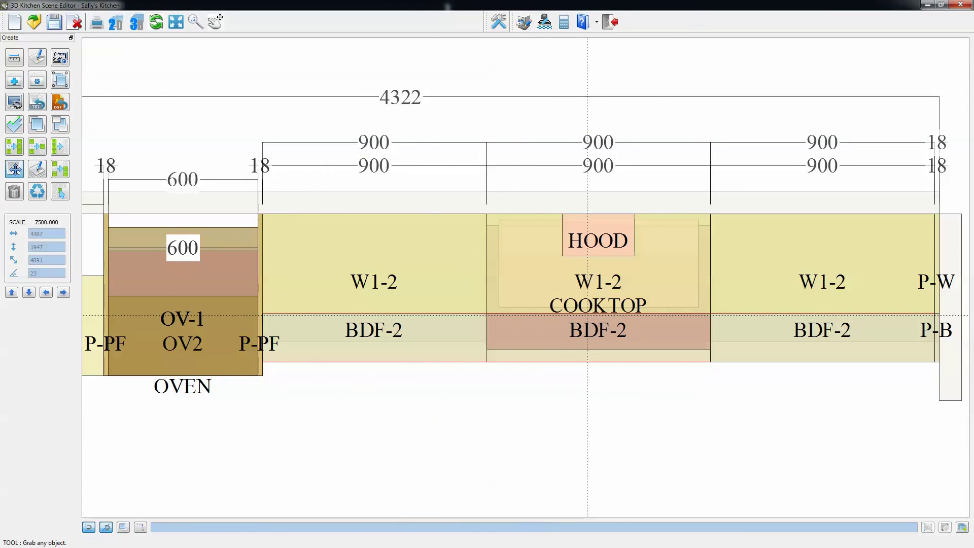
Step: Add a rectangular floor piece beneath the oven unit, matching the space between its two side panels
click(16, 83)
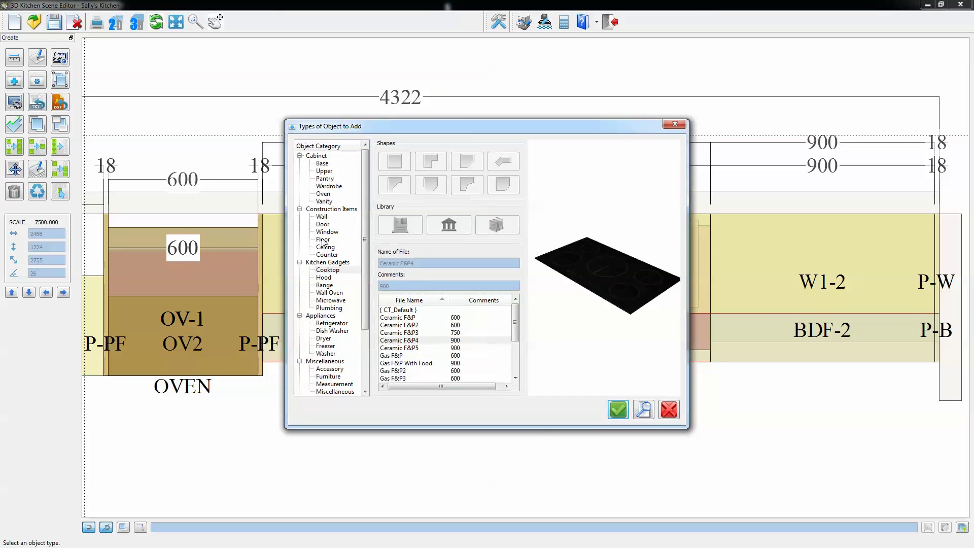
click(323, 240)
click(618, 410)
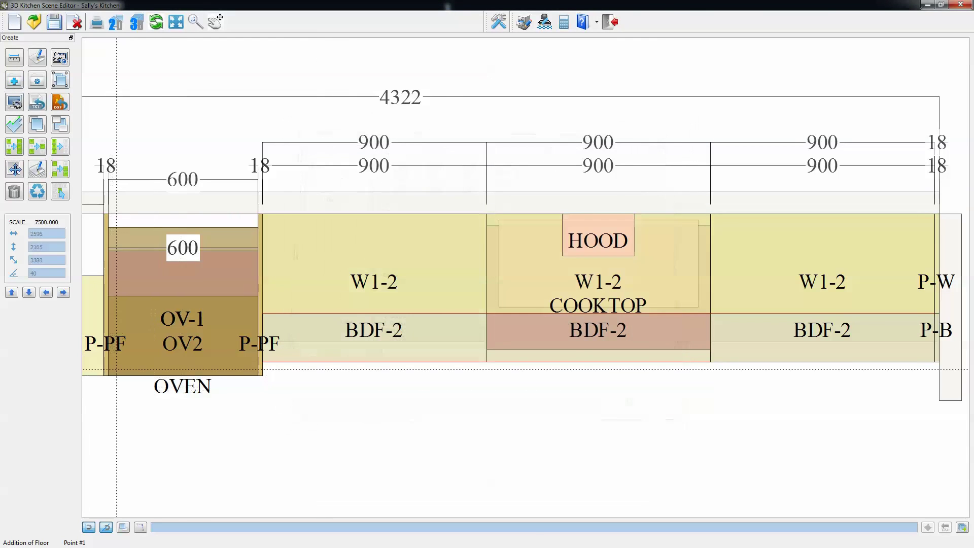
click(116, 370)
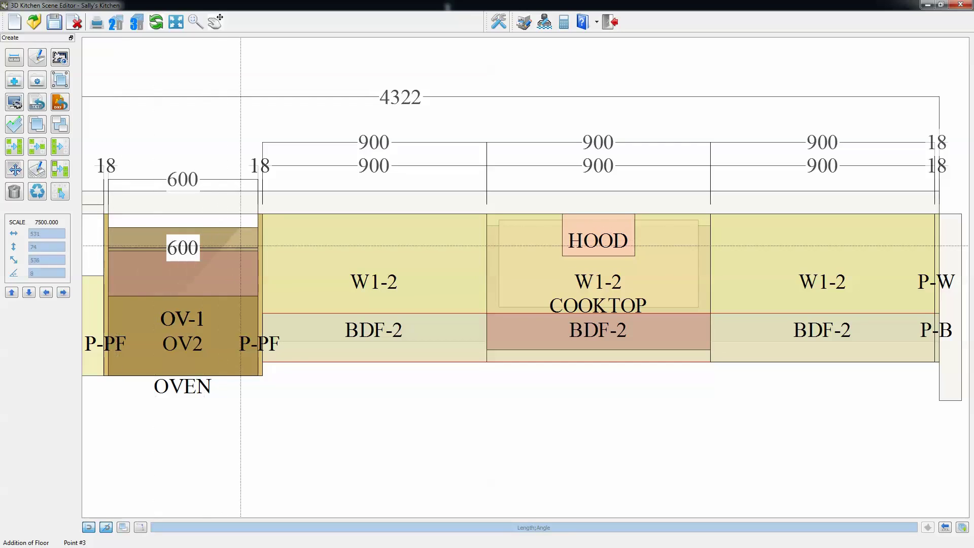
click(258, 227)
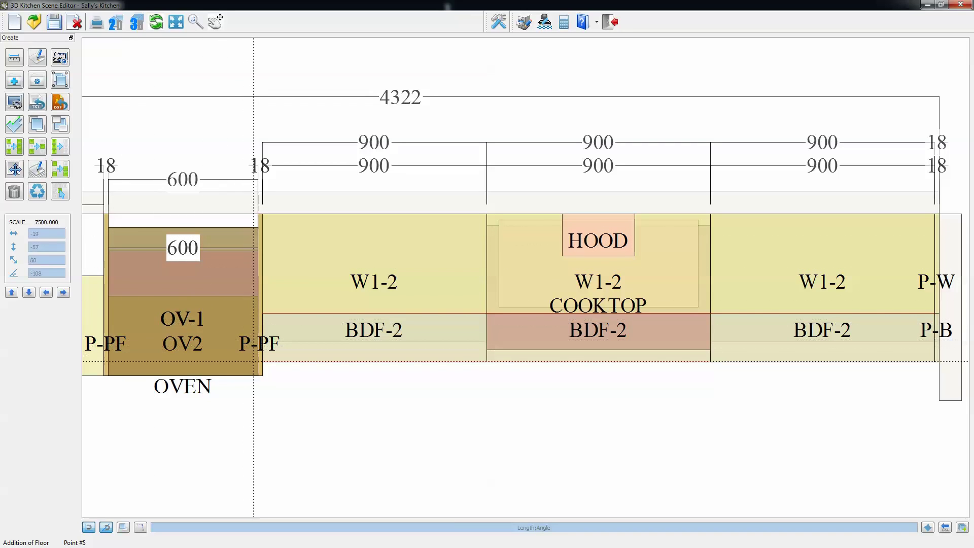
Step: Offset the front edge of the floor piece under the oven unit by -80
click(12, 121)
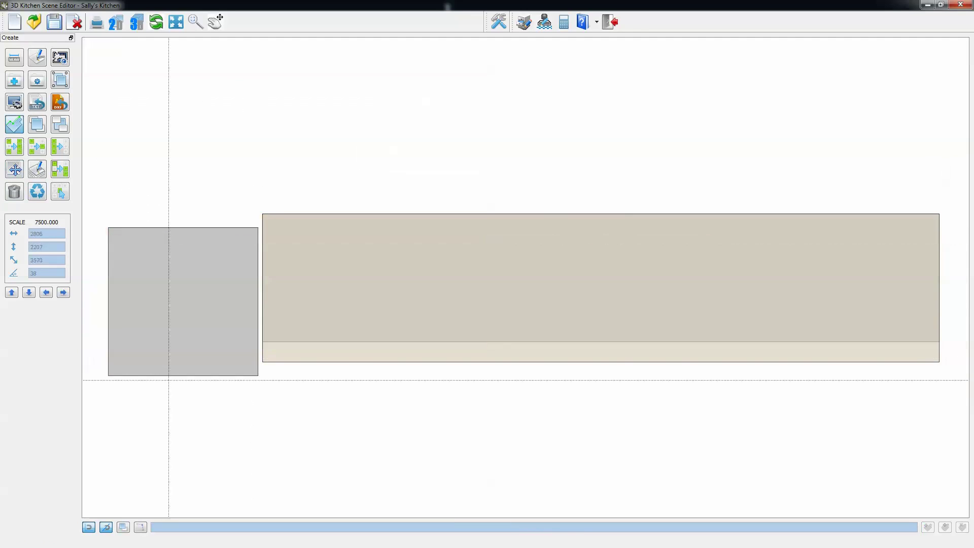
click(165, 376)
click(174, 374)
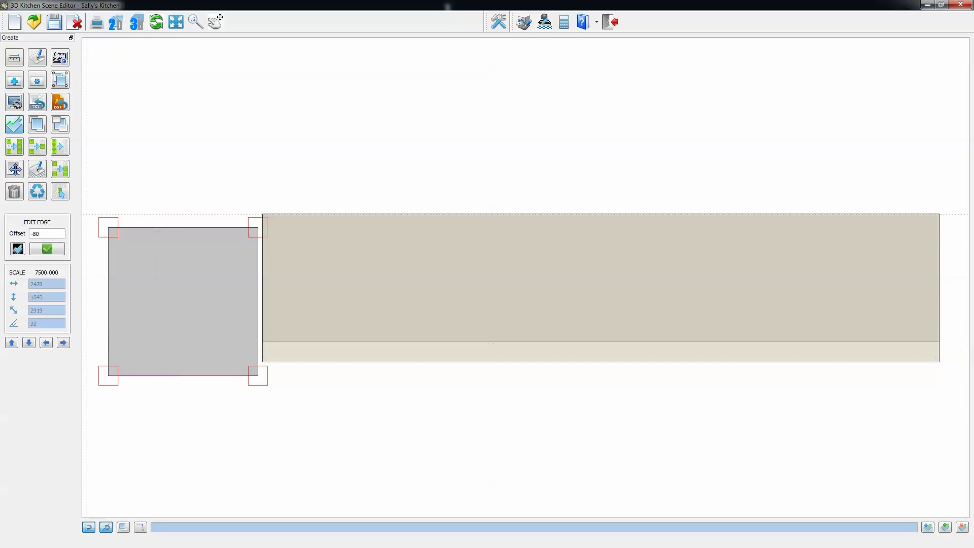
click(61, 249)
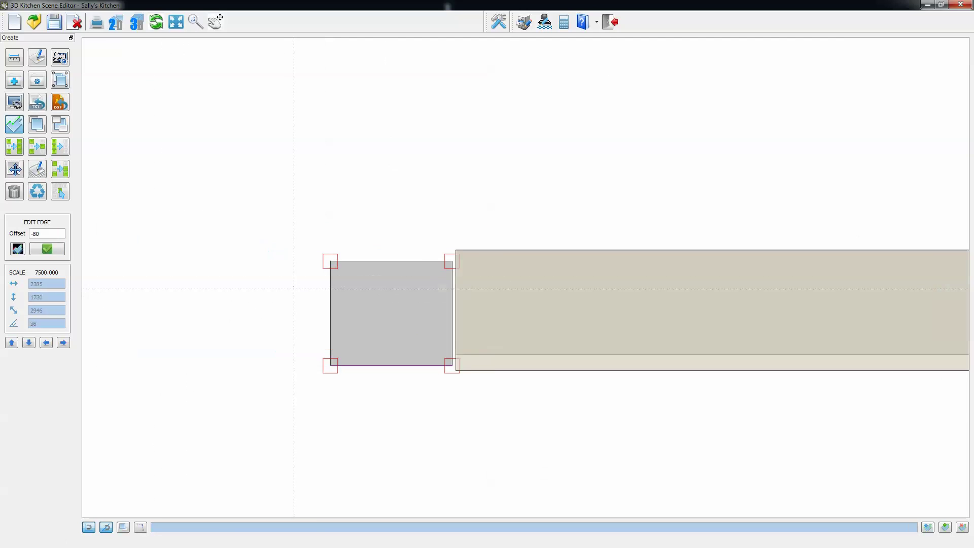
click(16, 116)
Step: Add the Samsung 1 refrigerator, place it in the FOC2 opening and adjust its Z position
click(14, 81)
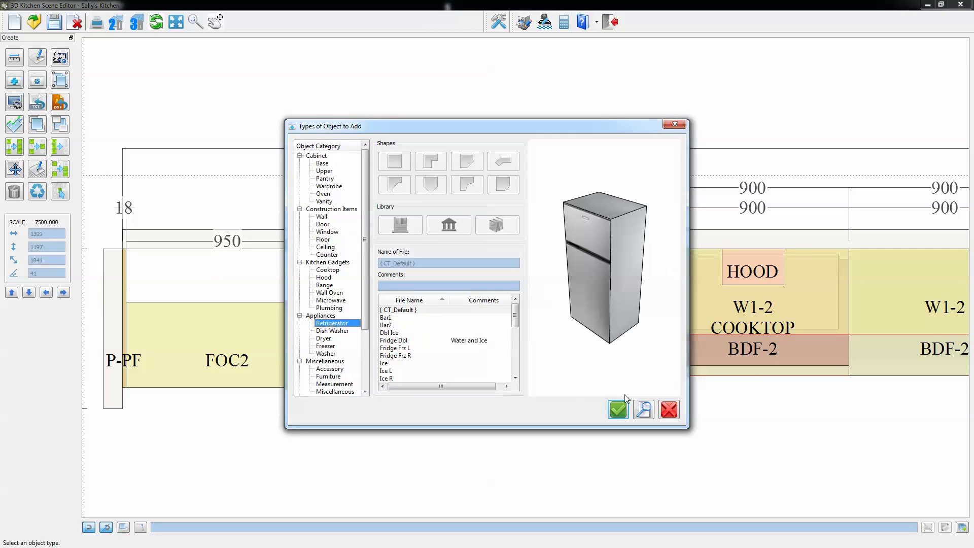
click(430, 350)
key(End)
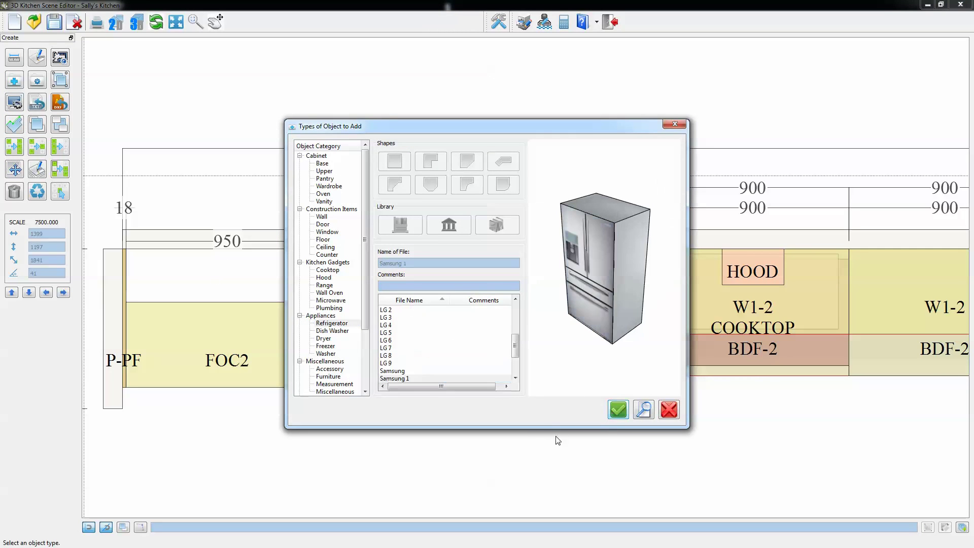
click(618, 409)
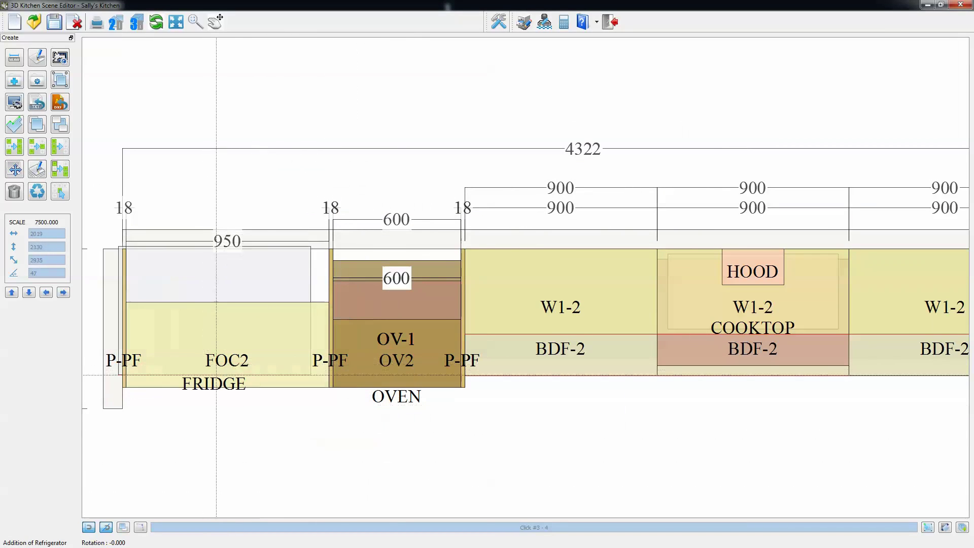
click(216, 375)
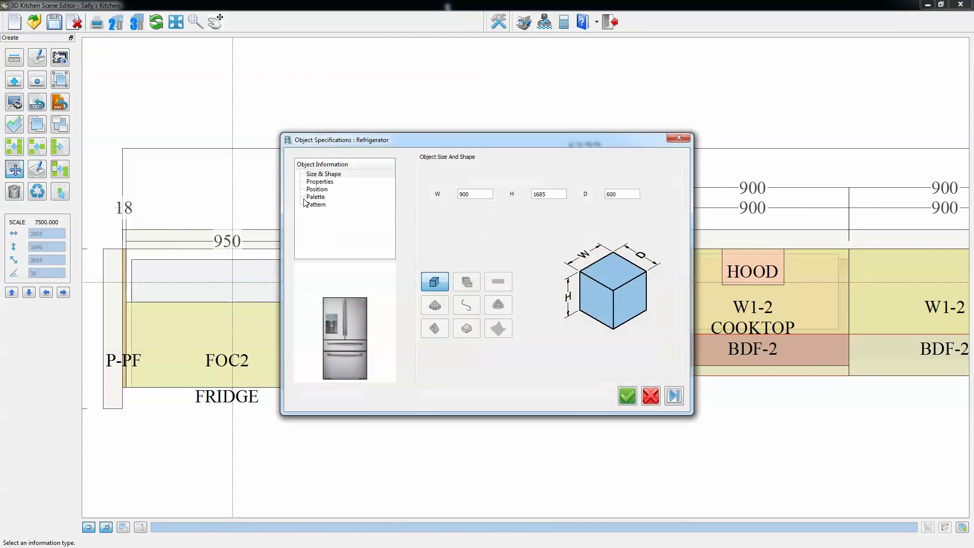
click(319, 189)
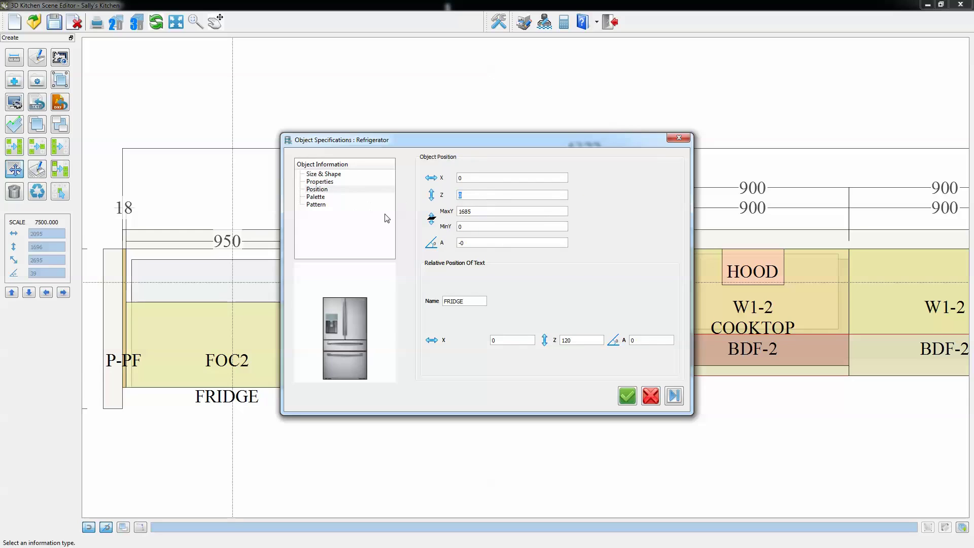
click(627, 396)
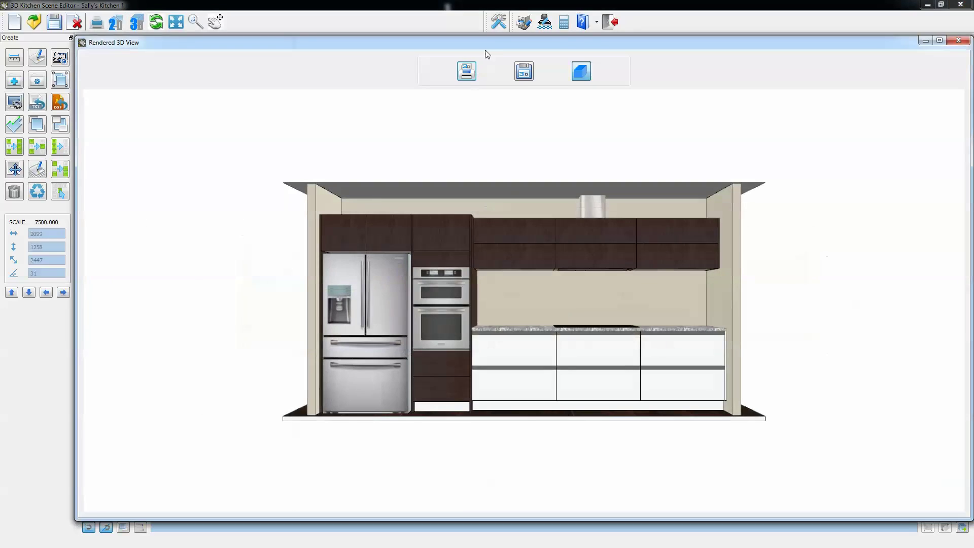
Step: Examine the rendered 3D view of the kitchen, looking closely at the refrigerator, ovens and counter
double_click(489, 44)
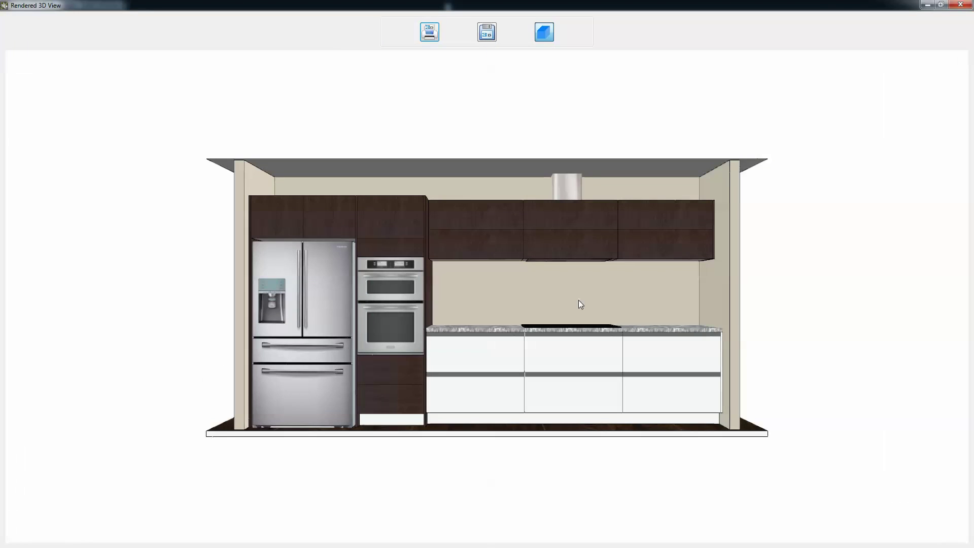
drag(581, 305, 610, 276)
scroll(373, 287, up, 5)
scroll(363, 316, up, 2)
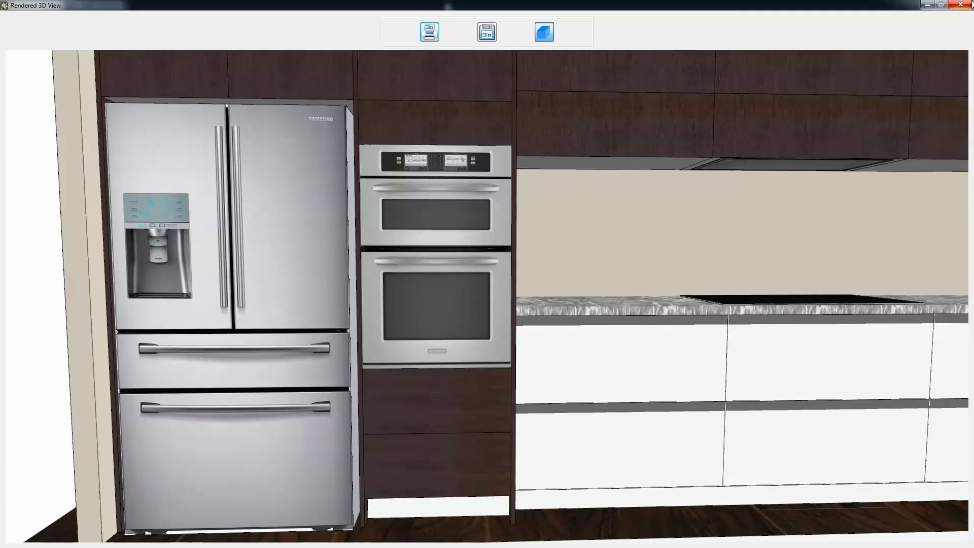
click(960, 5)
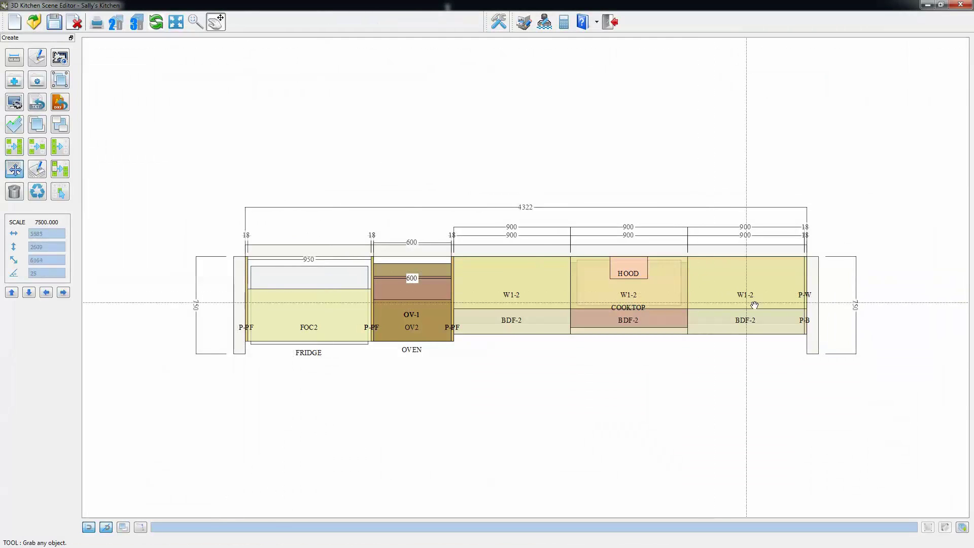
Step: Draw a default back wall about 1531 mm long, running outward from the kitchen's short right-hand side wall
scroll(410, 200, up, 2)
drag(410, 199, 181, 142)
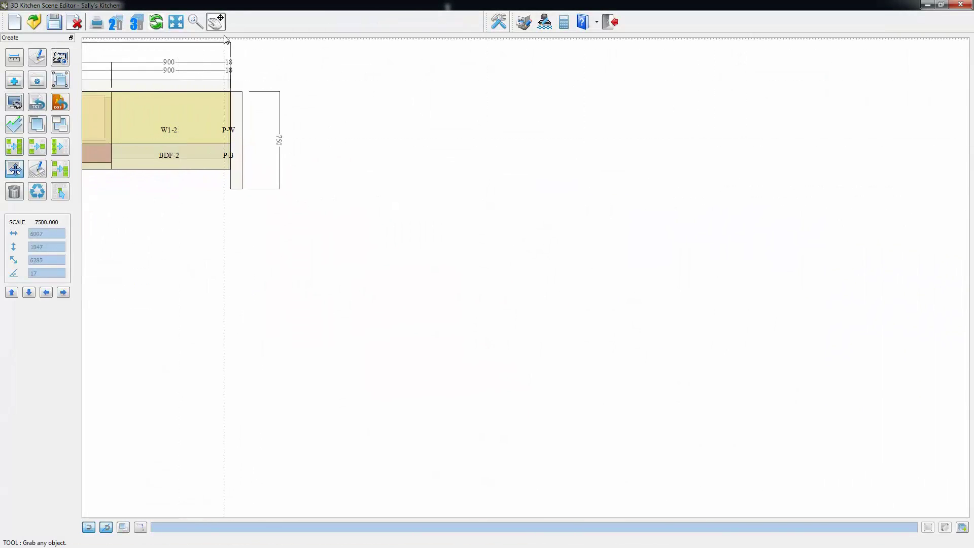
click(89, 108)
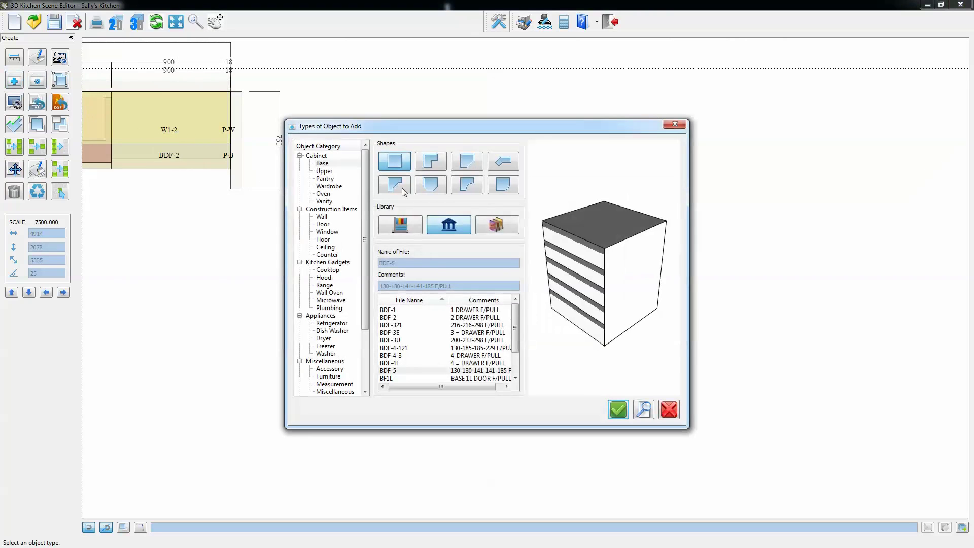
click(321, 216)
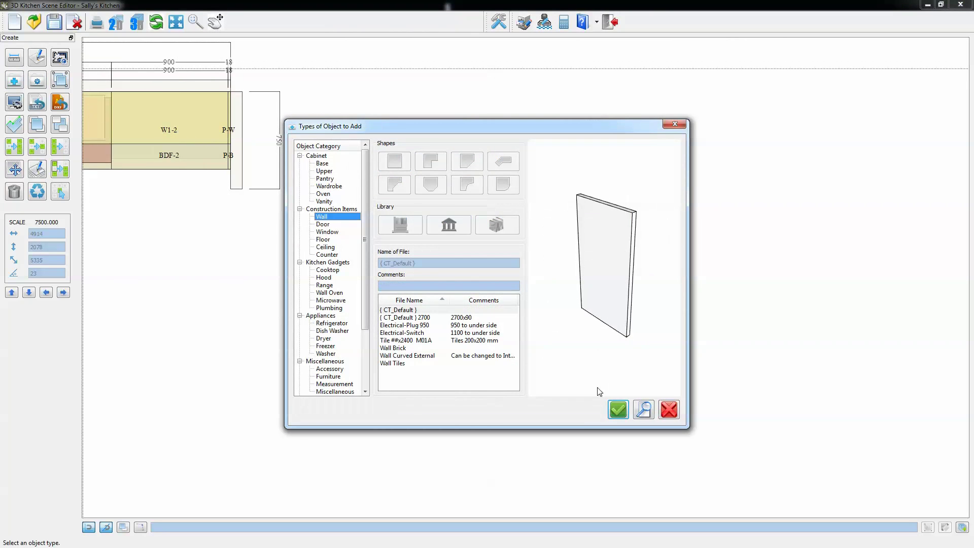
click(617, 410)
click(241, 92)
click(439, 89)
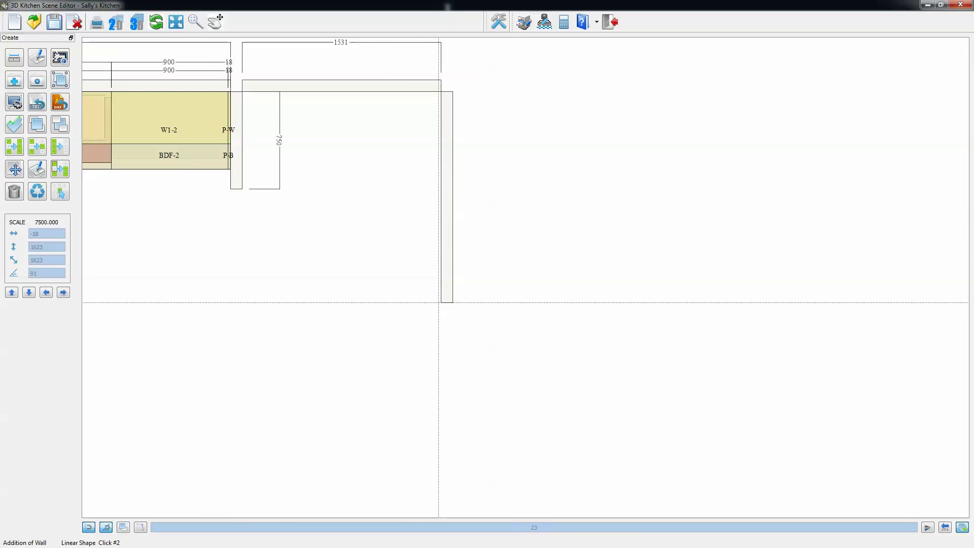
Step: Continue the walls around the new room with segments of about 2359 mm, about 1711 mm and 750 mm
click(440, 397)
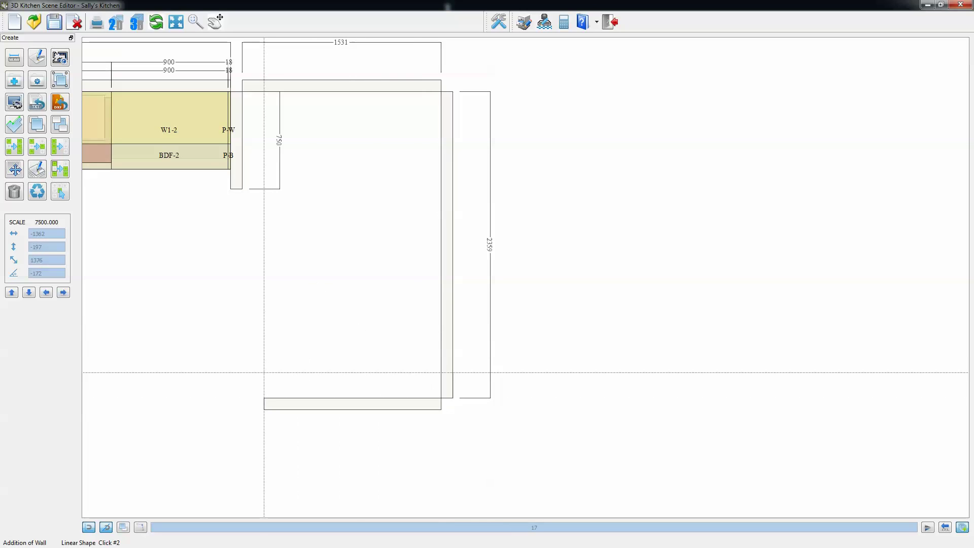
click(218, 398)
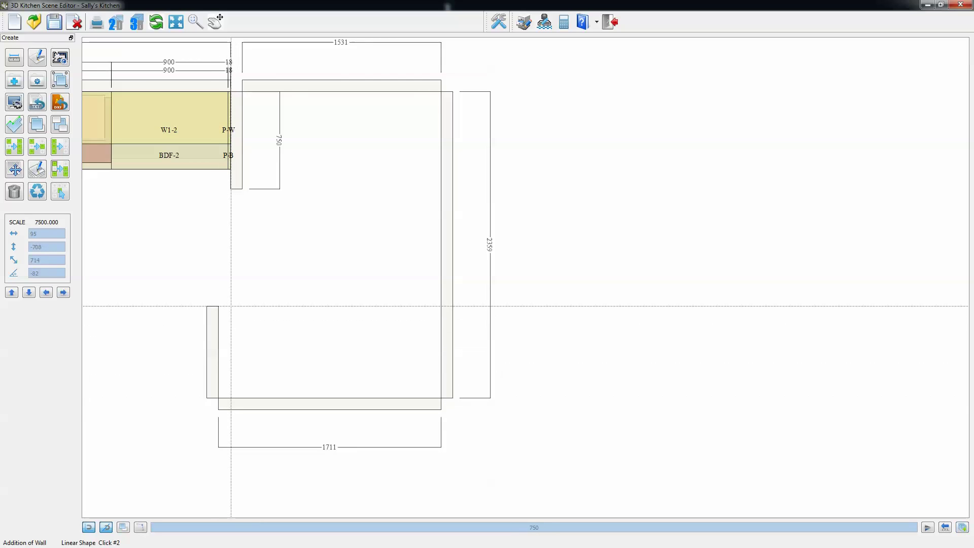
click(231, 305)
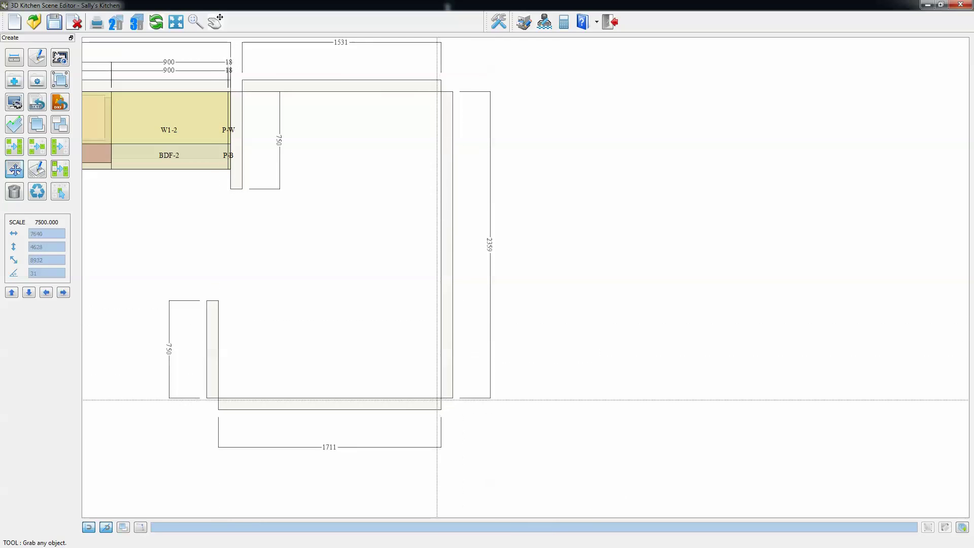
Step: Shift the 1711 mm front wall to the long side wall's outer corner and move the new 750 mm wall to its other end
drag(437, 401, 449, 401)
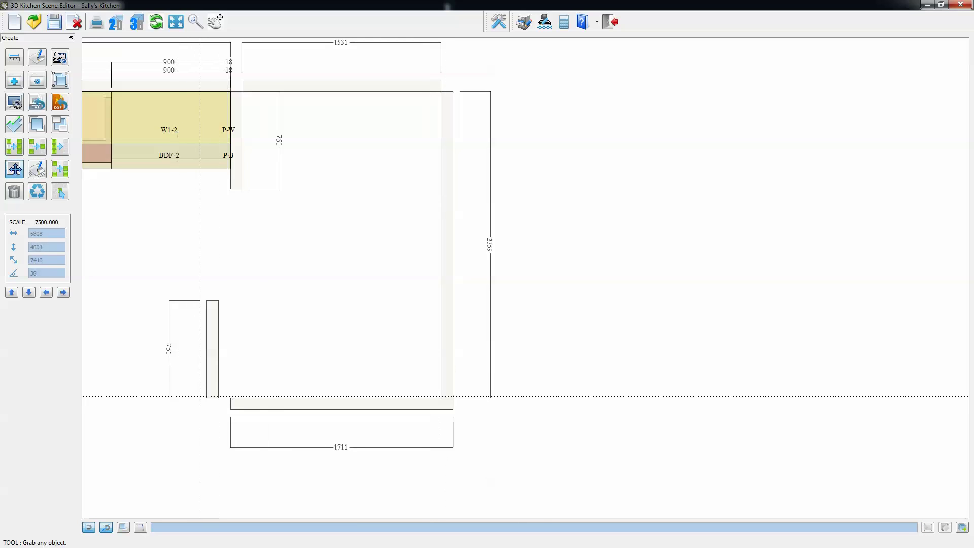
click(208, 395)
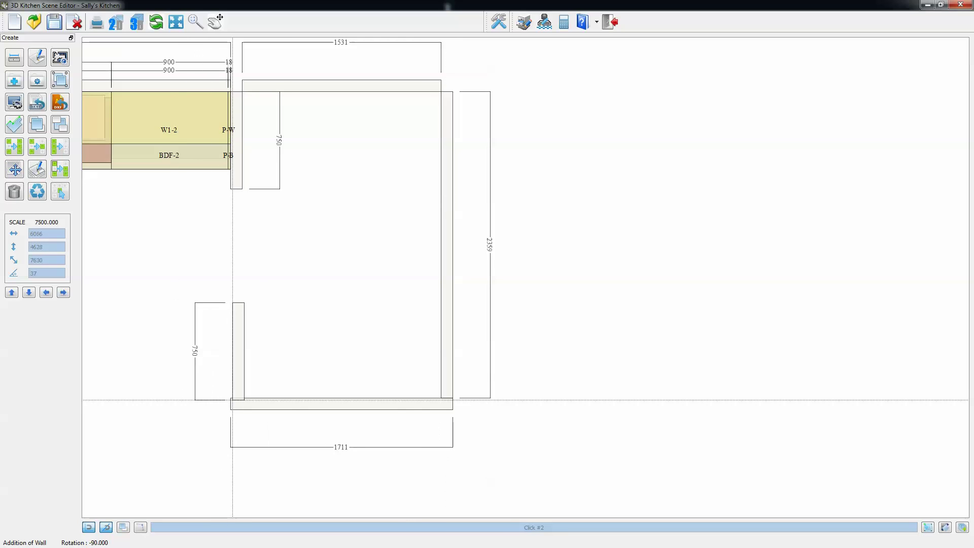
click(233, 399)
Step: Add a P-B base panel against the new room's inner face of the upper 750 mm wall, flush with the back wall
scroll(373, 72, up, 7)
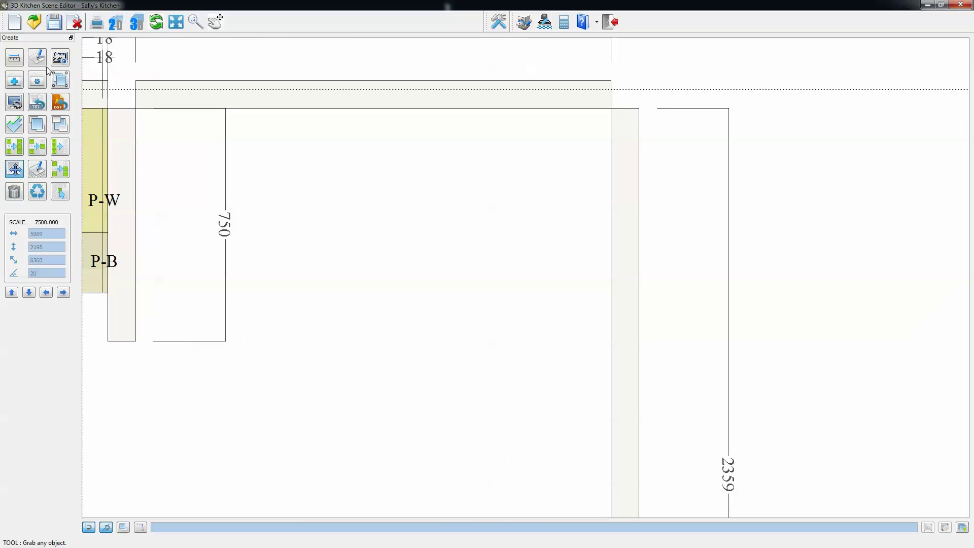
click(22, 87)
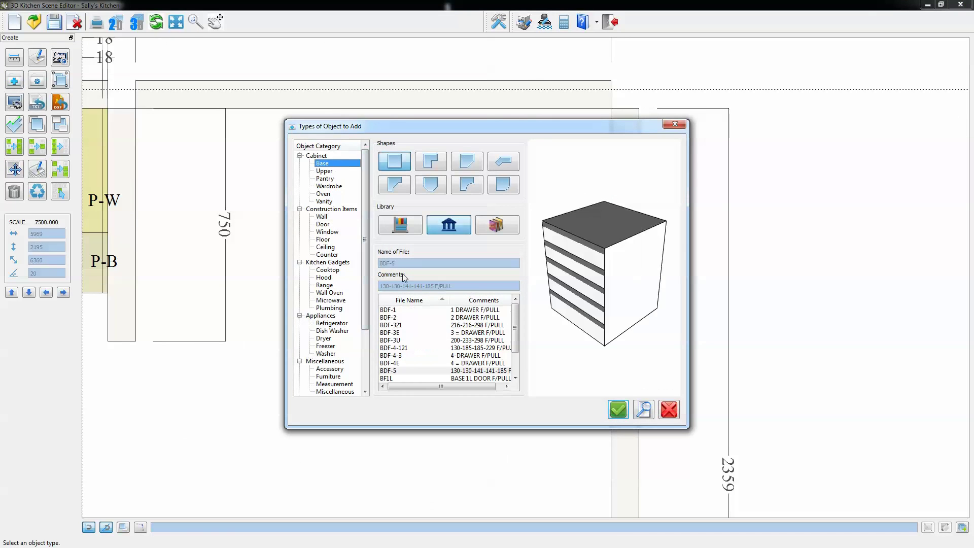
click(406, 219)
click(416, 320)
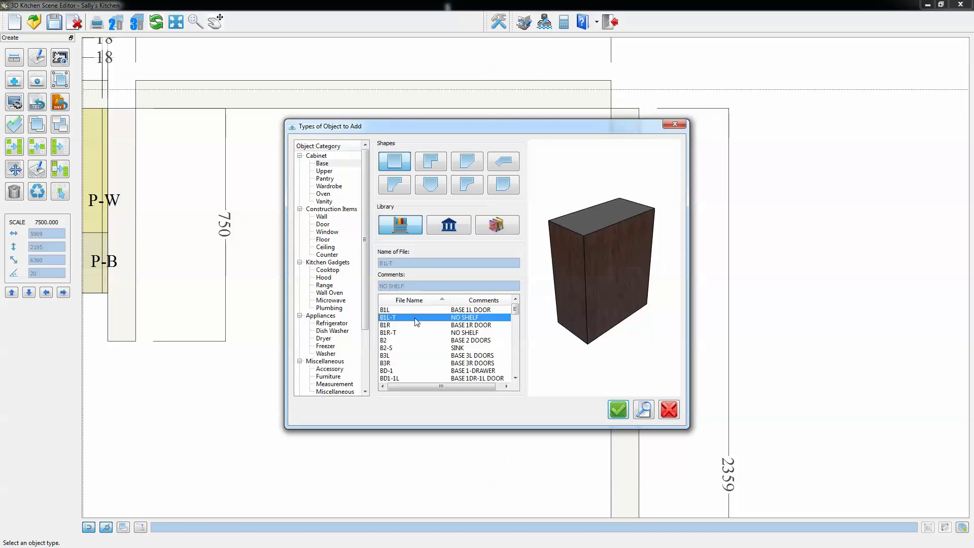
key(p)
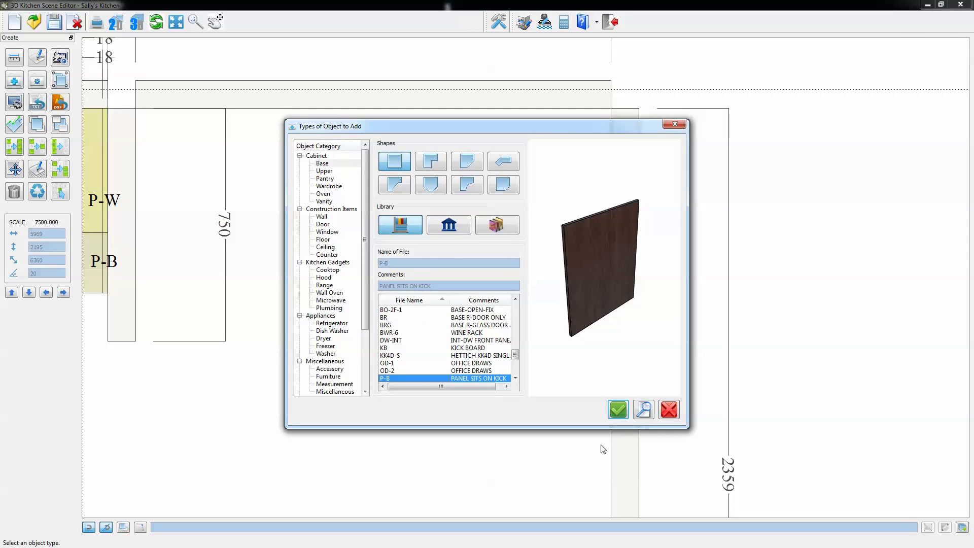
click(620, 411)
click(222, 178)
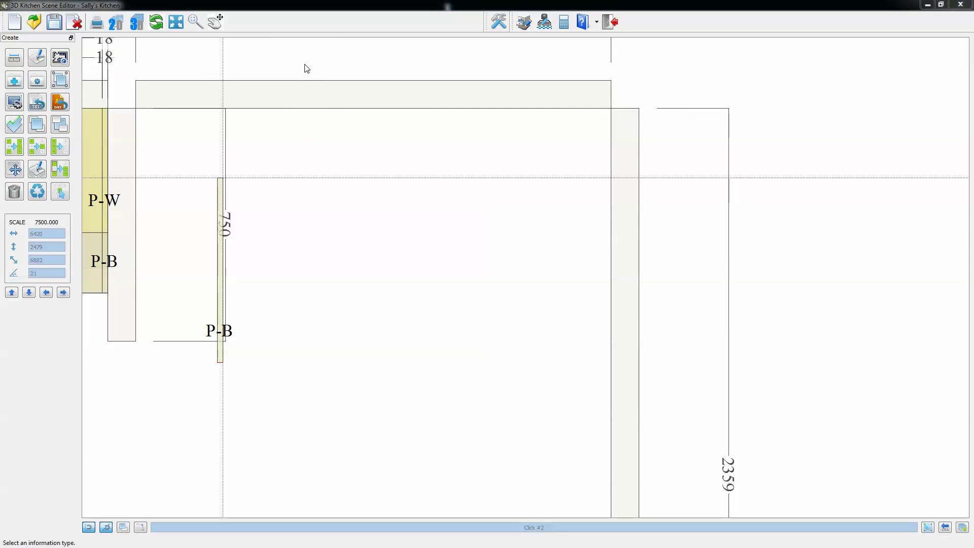
click(316, 205)
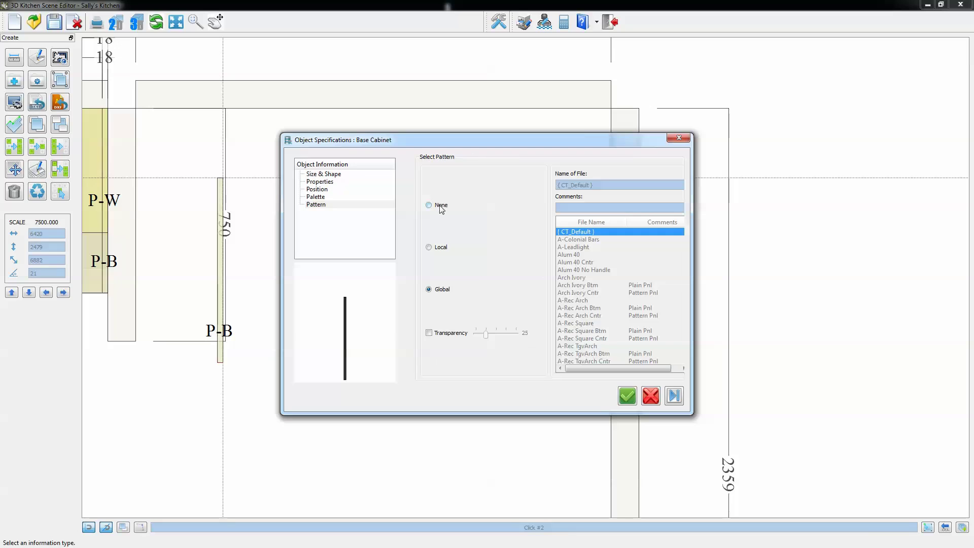
click(627, 396)
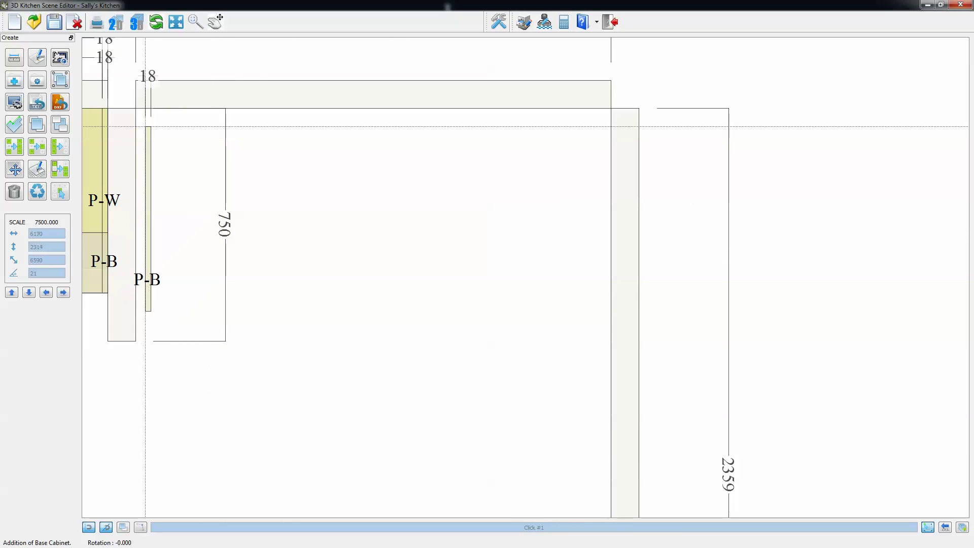
click(139, 95)
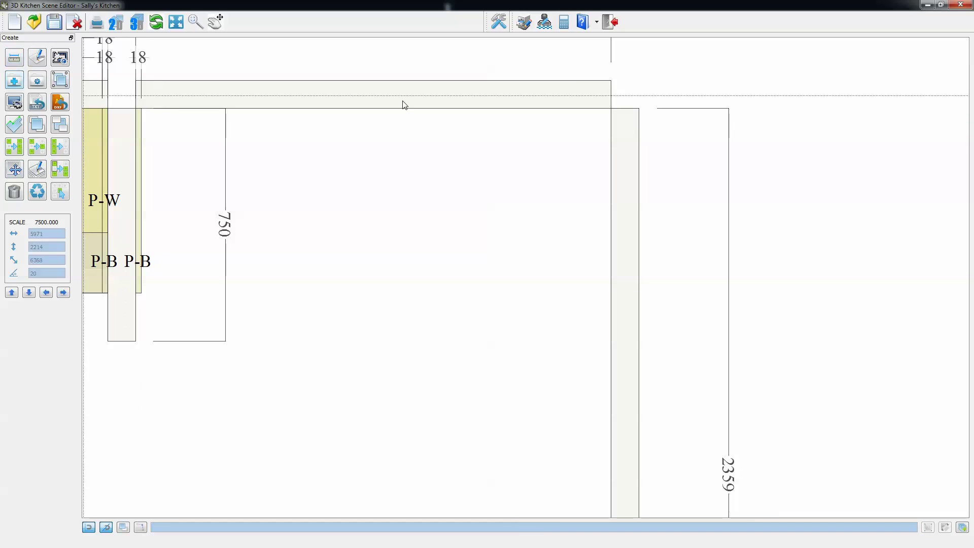
Step: Add a BDF-3E three-drawer base cabinet, narrowed to 450 mm, beside the new P-B panel and against the back wall
click(434, 227)
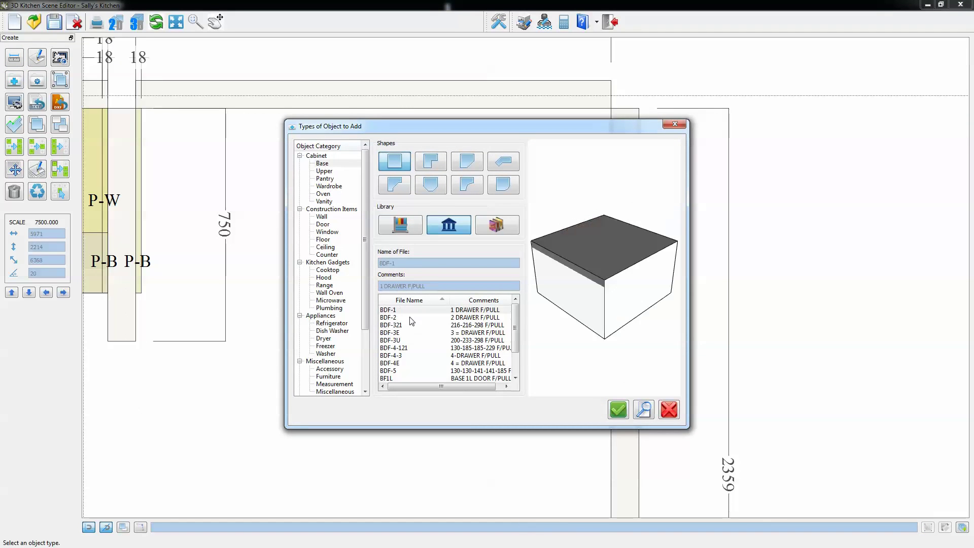
double_click(409, 334)
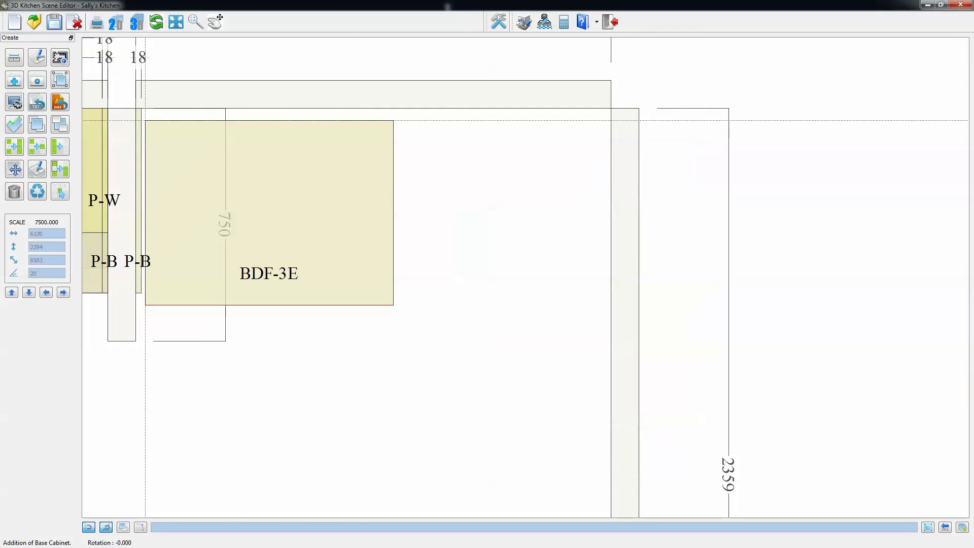
click(162, 114)
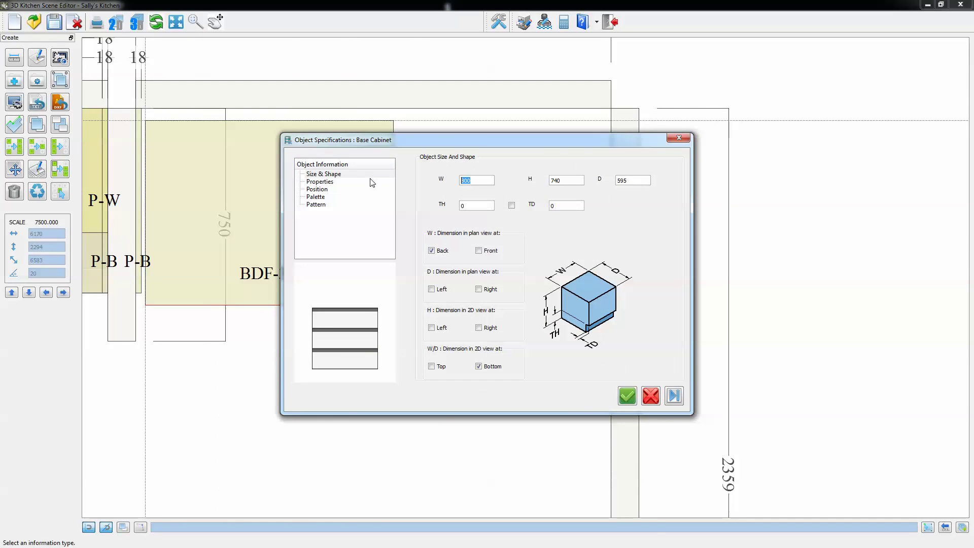
click(674, 396)
click(627, 396)
scroll(134, 127, up, 3)
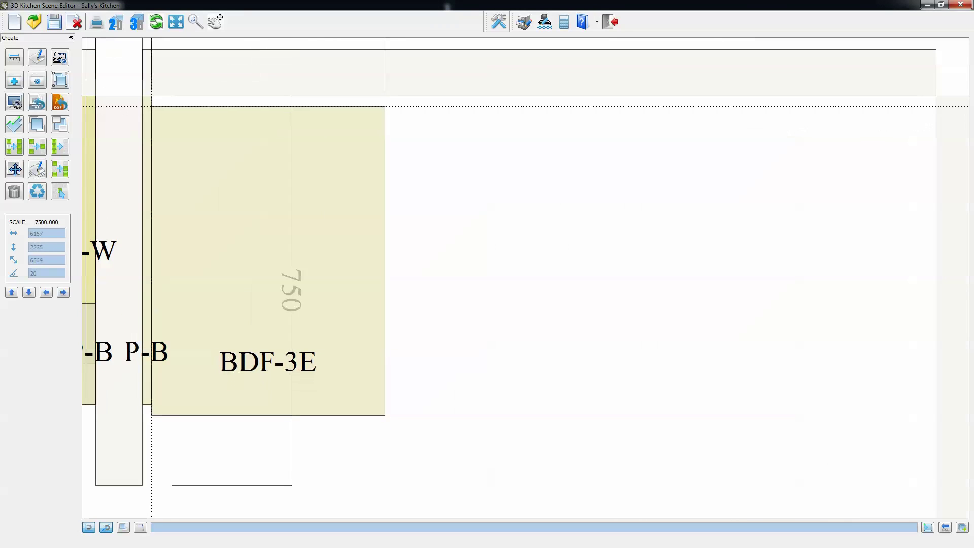
click(150, 102)
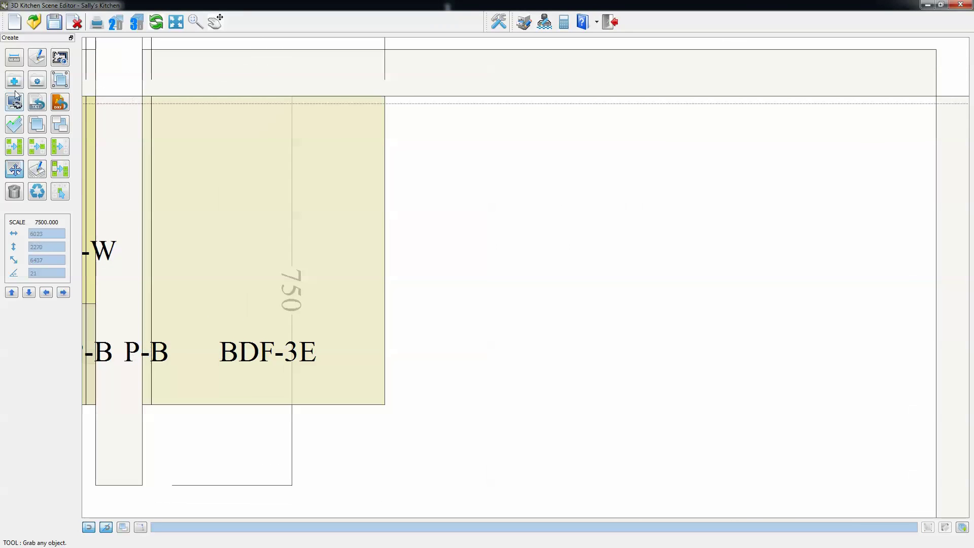
Step: Add a BF1L single-door base cabinet along the back wall, directly beside the BDF-3E drawer cabinet
click(452, 219)
click(397, 379)
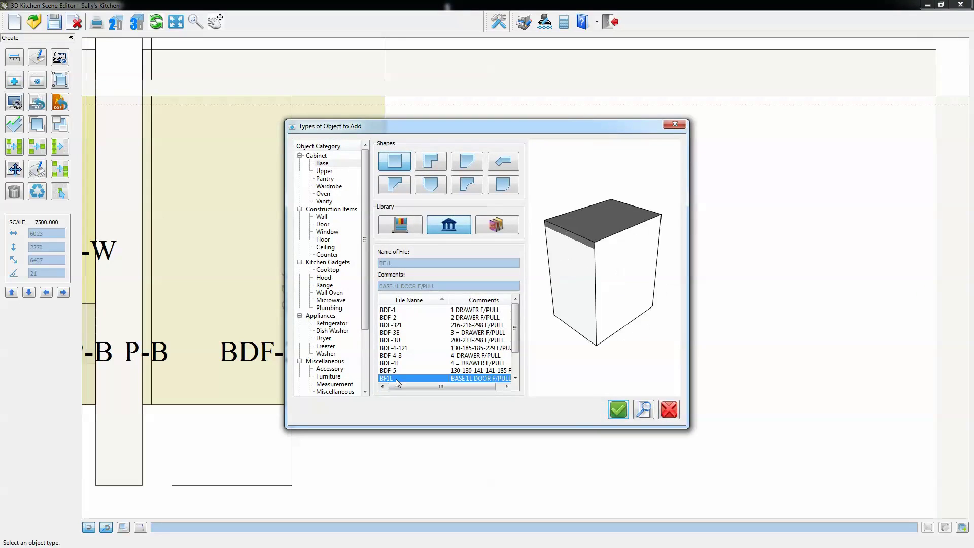
click(614, 407)
click(377, 103)
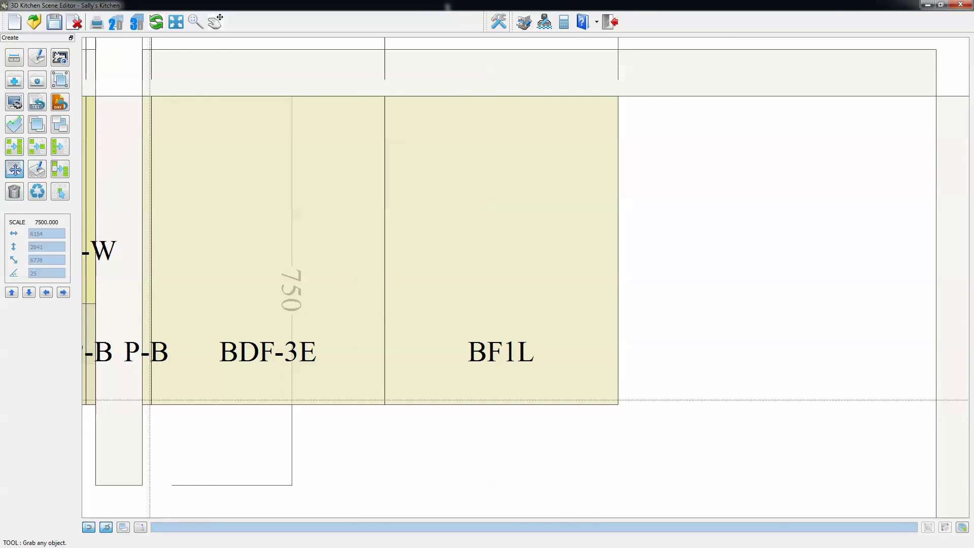
Step: Copy the P-B panel to the open end of BF1L, and place another rotated 90° from its front corner to the side wall
click(145, 402)
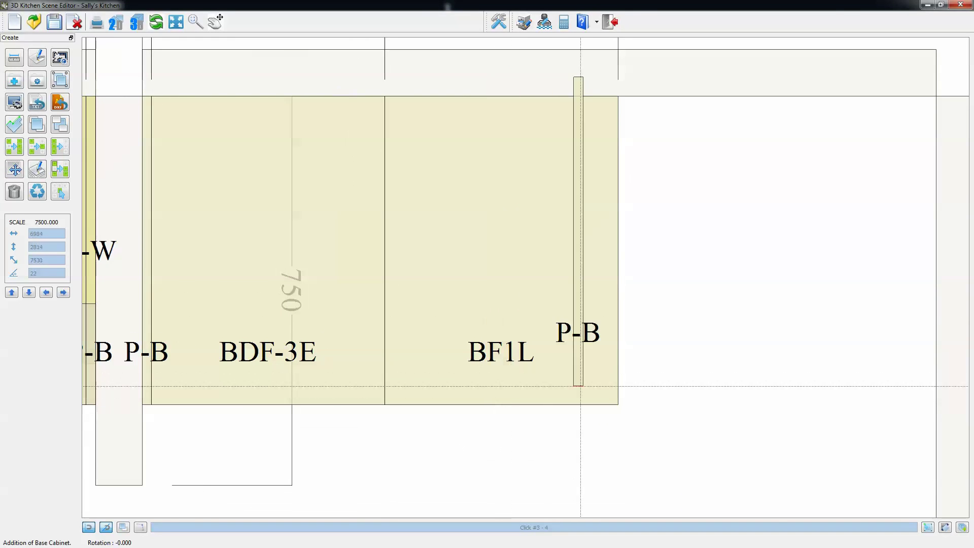
click(619, 404)
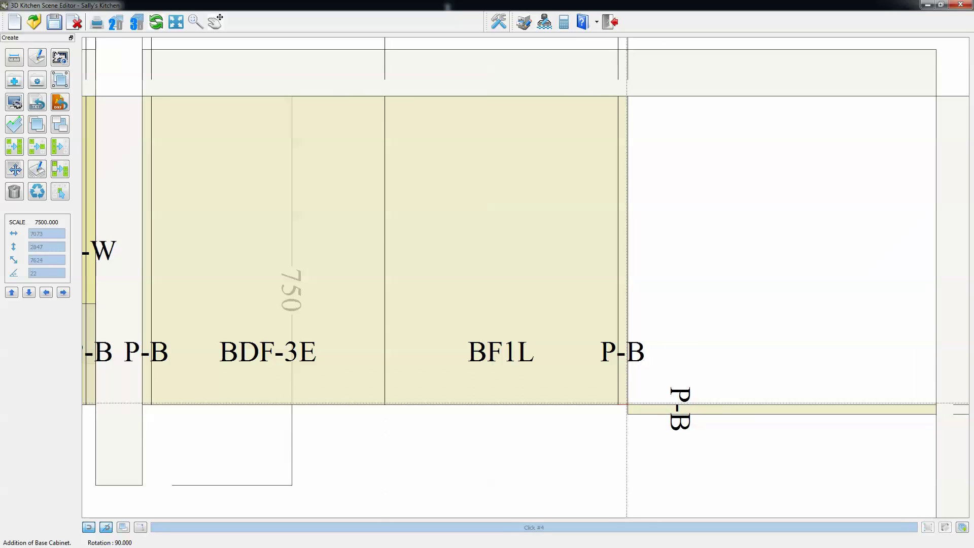
click(627, 403)
Step: Add a 450 mm BF1R single-door base cabinet, rotated 90°, along the 2359 mm side wall, butted against the crosswise P-B panel
middle_drag(627, 404, 595, 223)
scroll(595, 222, down, 3)
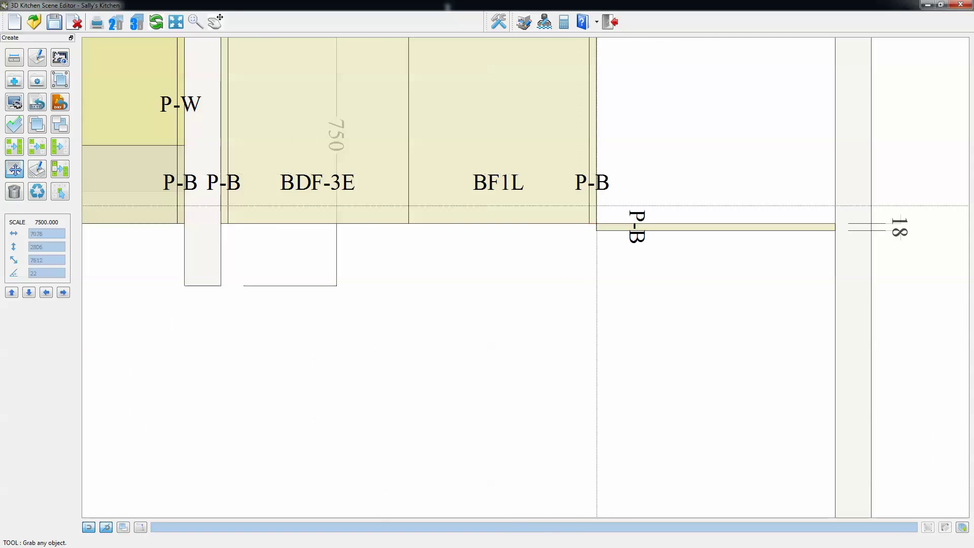
click(32, 86)
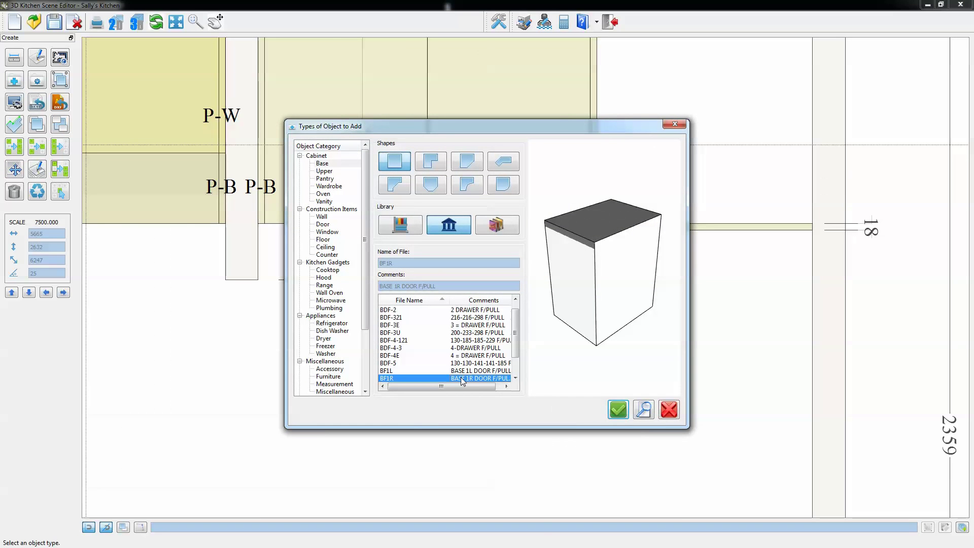
click(618, 410)
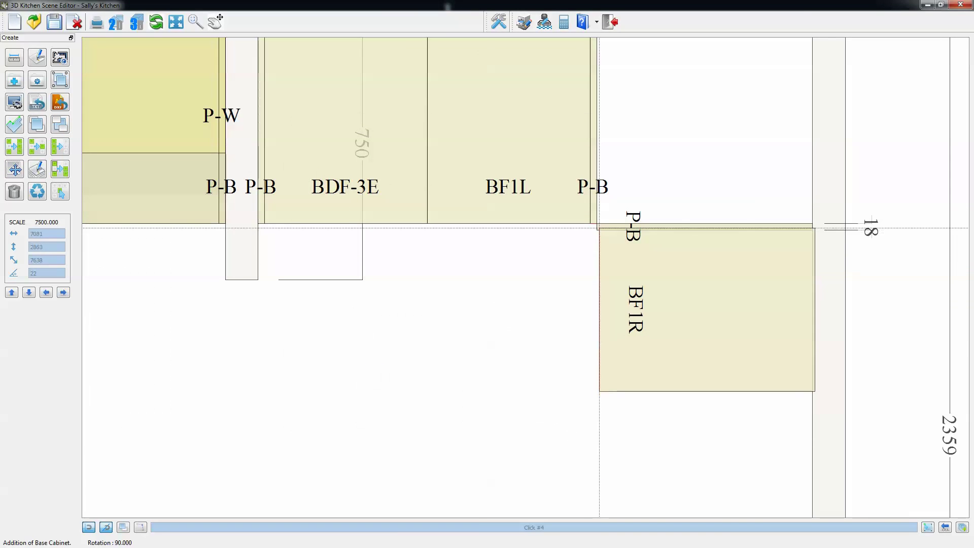
click(598, 229)
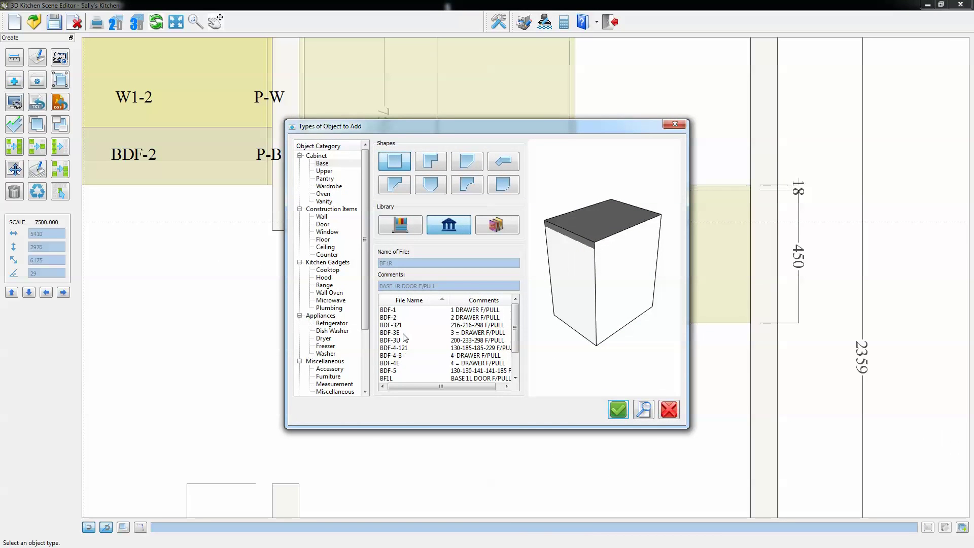
Step: Add a BDF-3U drawer base cabinet 628 mm wide along the side wall, adjoining the BF1R cabinet
click(400, 340)
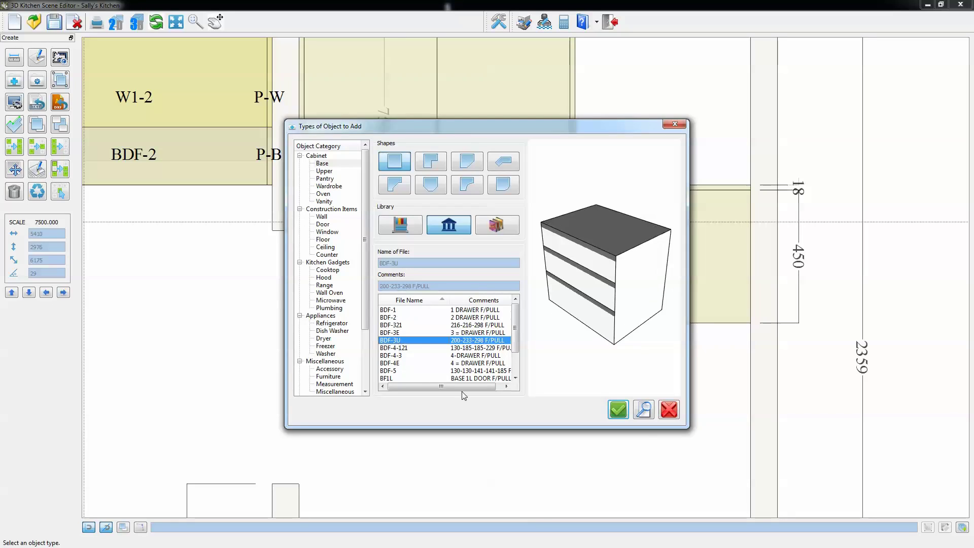
click(623, 412)
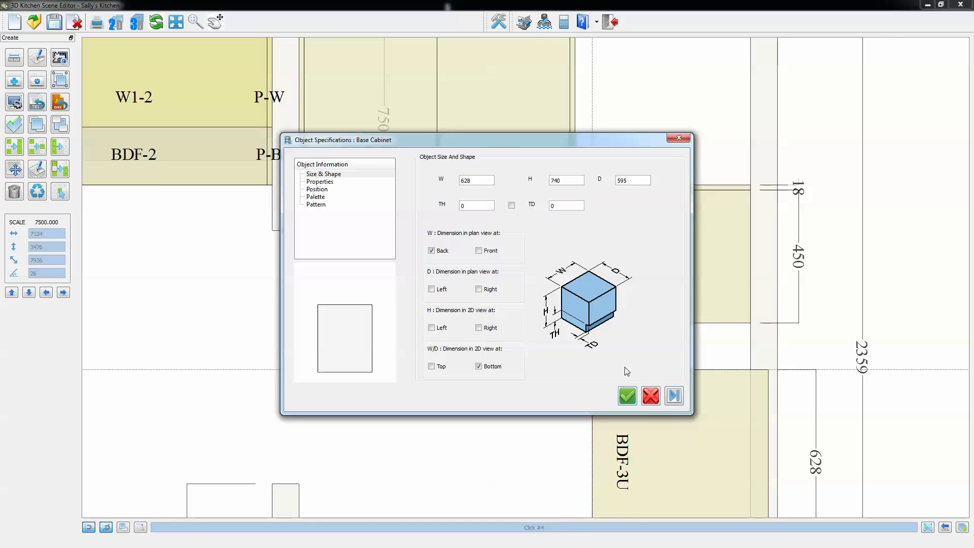
click(627, 396)
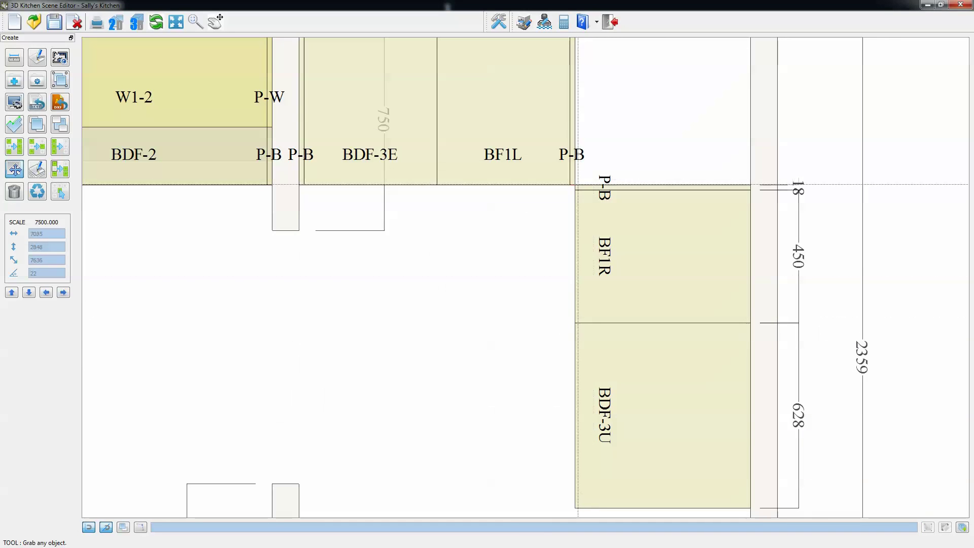
Step: Copy the crosswise P-B panel to the far end of the BDF-3U drawer cabinet
click(577, 186)
scroll(591, 506, down, 2)
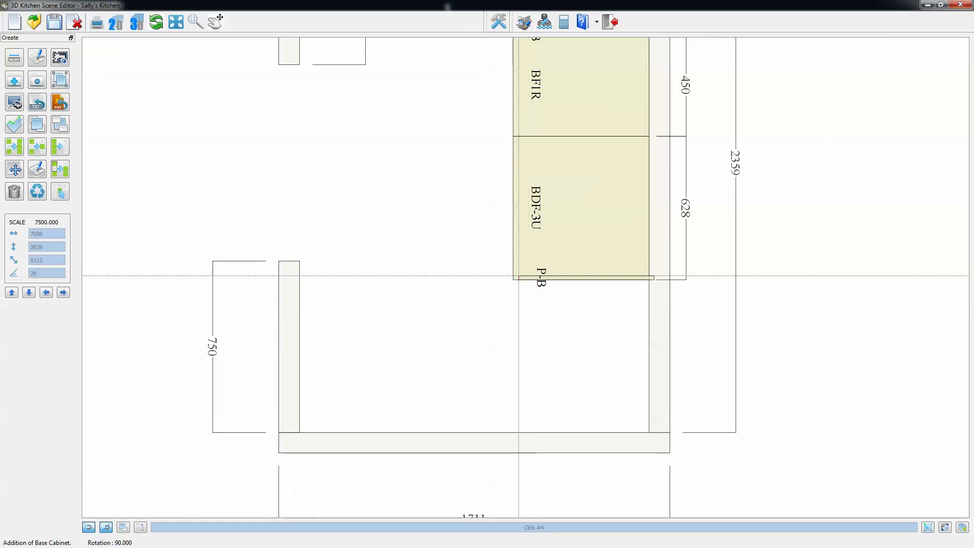
click(517, 279)
click(517, 279)
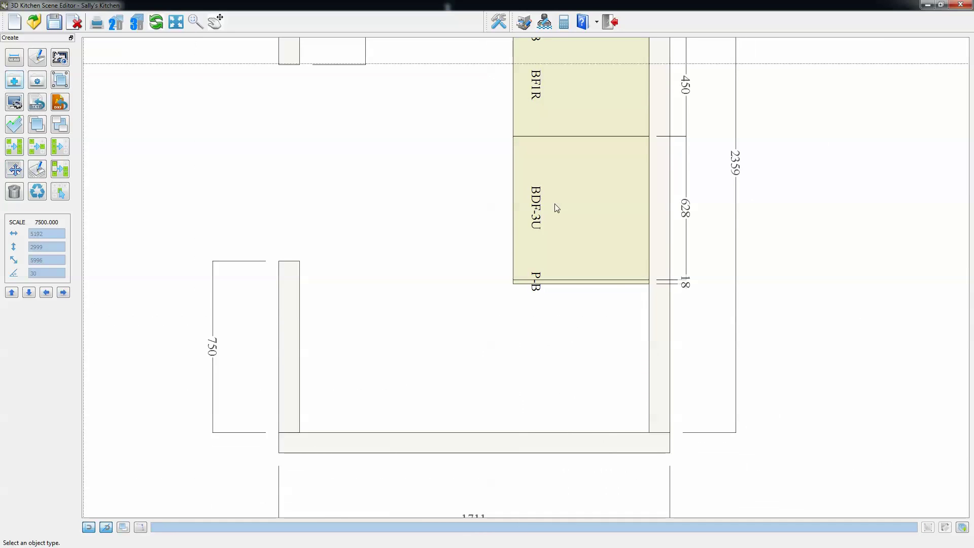
Step: Add a P-P pantry panel, rotated 180°, against the front wall at the front corner of the BDF-3U cabinet's end panel
click(325, 179)
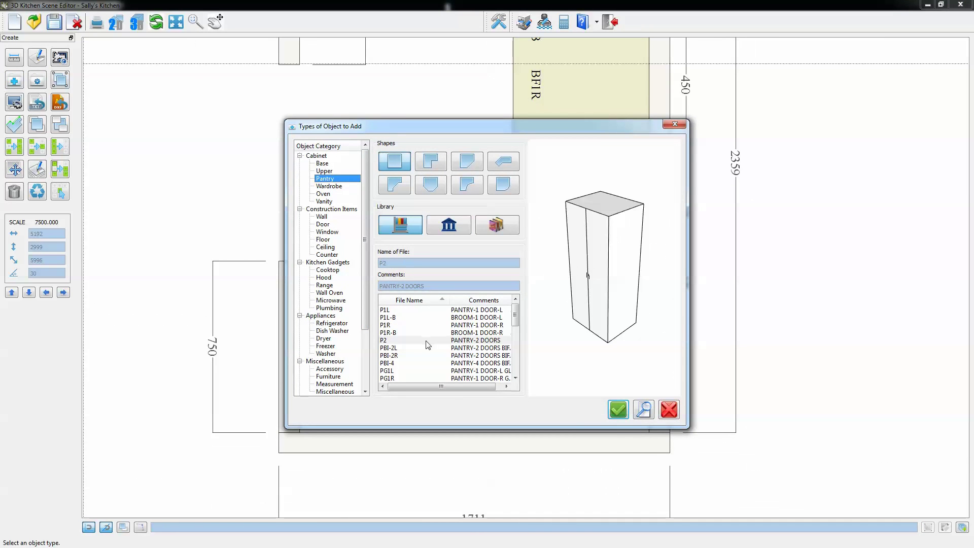
text(p-p)
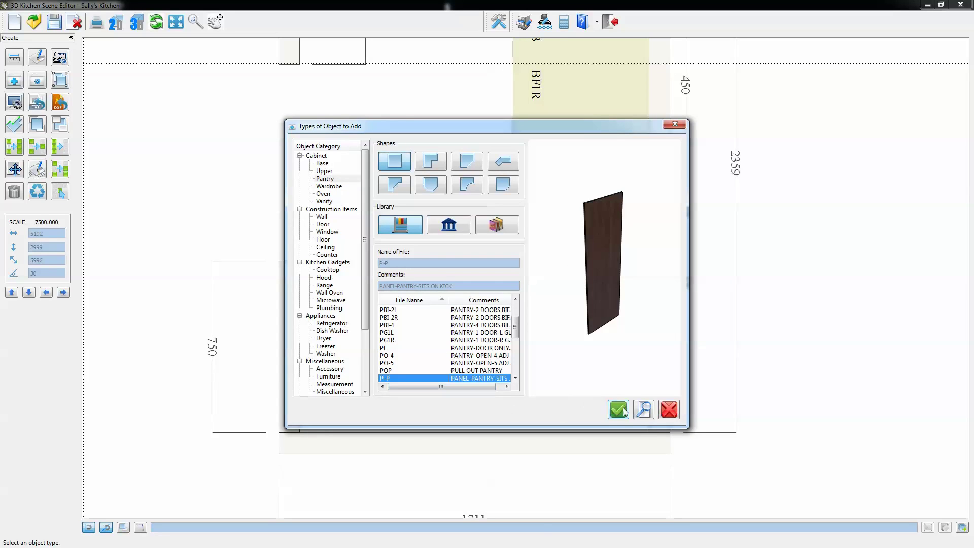
click(618, 409)
scroll(535, 263, up, 2)
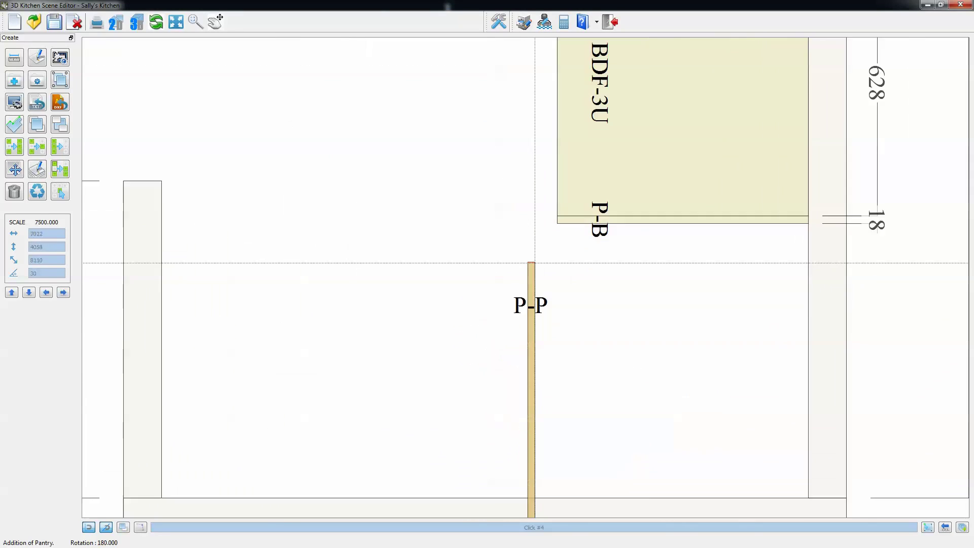
scroll(535, 263, up, 1)
click(575, 210)
Step: Add a P-PF pantry panel, rotated 180°, against the inner face of the lower 750 mm wall and flush with the front wall
scroll(570, 239, down, 1)
click(14, 82)
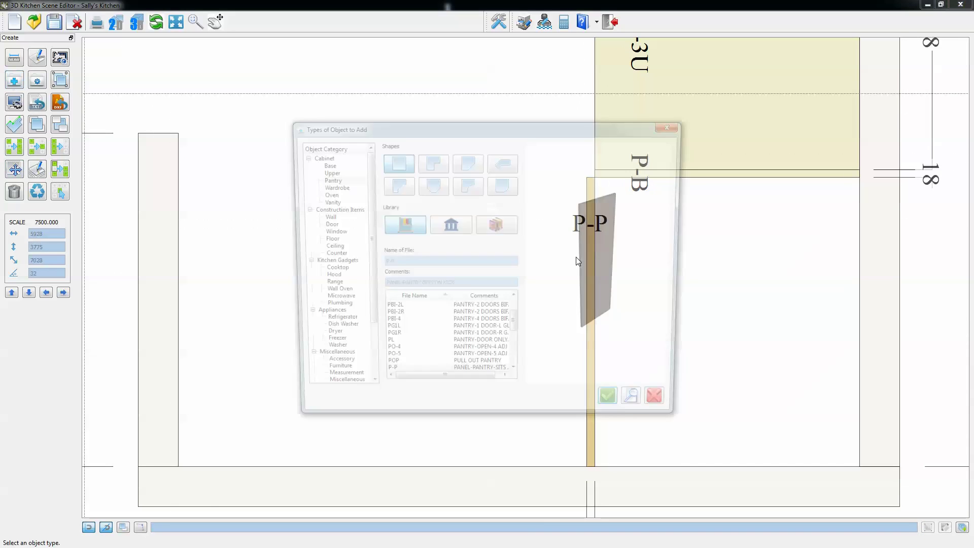
click(404, 355)
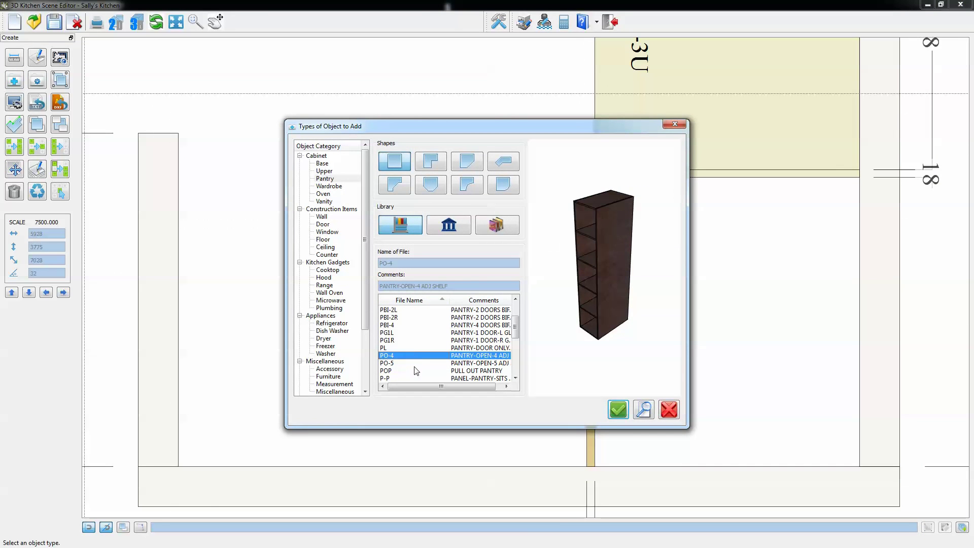
scroll(406, 357, down, 1)
click(399, 362)
click(618, 409)
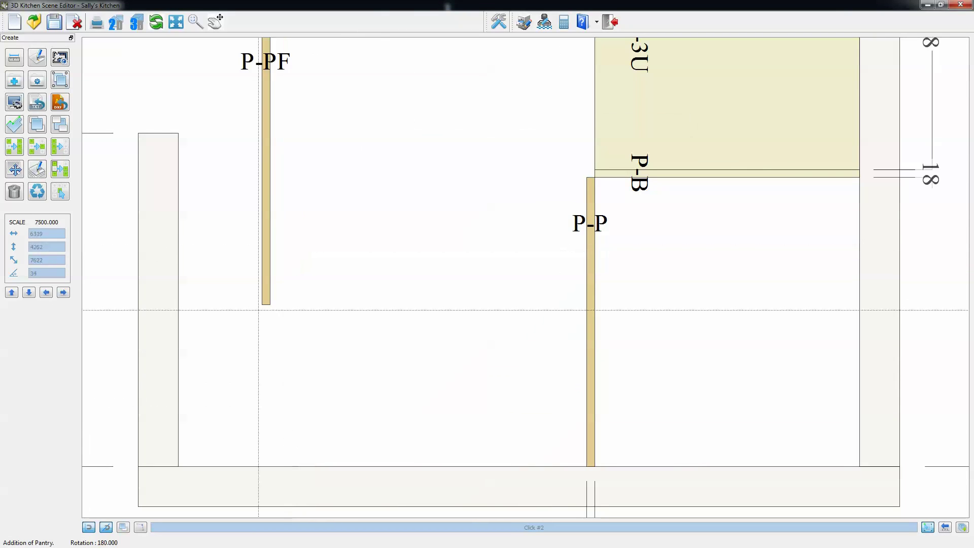
click(178, 203)
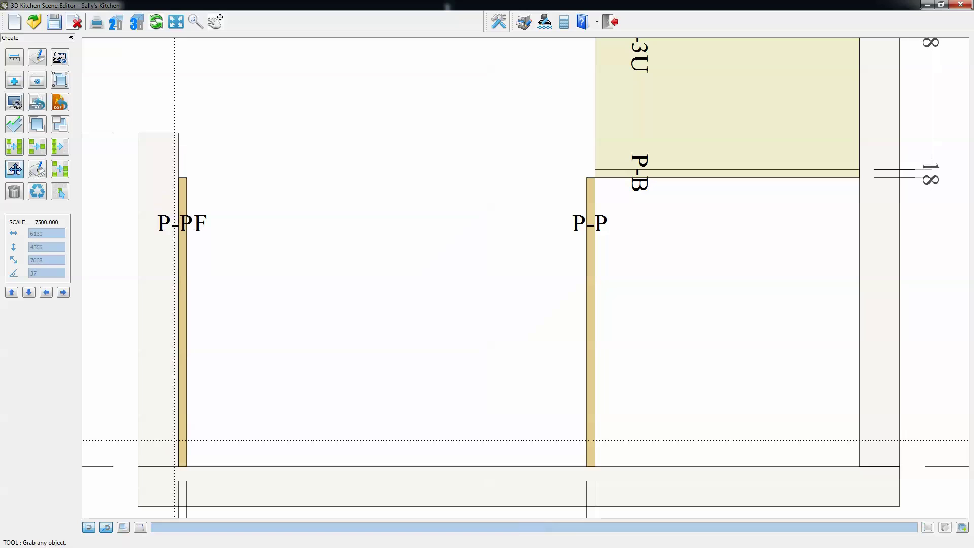
Step: Add a P2 two-door pantry 900 mm wide, 1980 mm high and 650 mm deep, rotated 180°, between the P-PF and P-P panels
click(493, 348)
click(469, 325)
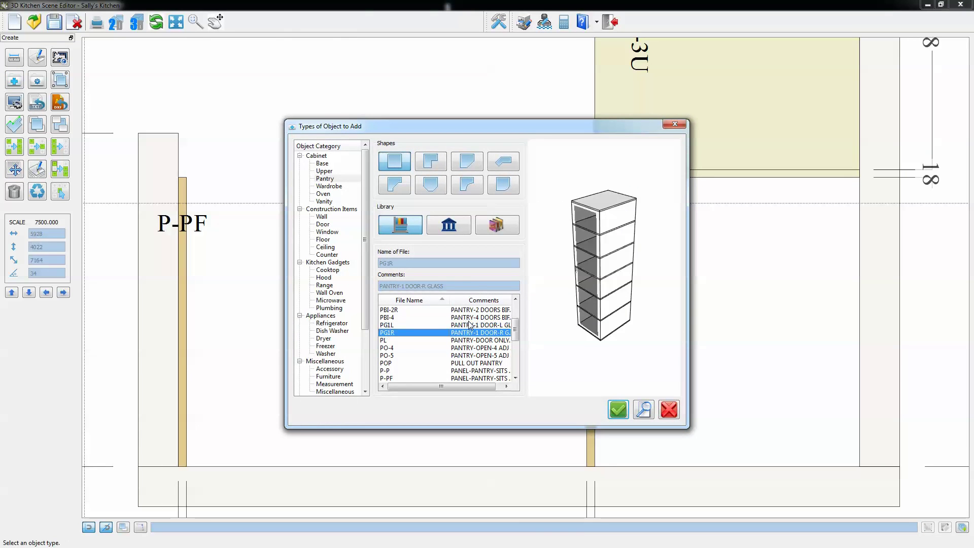
key(Up)
key(Up)
key(Up)
key(Up)
key(Up)
click(617, 410)
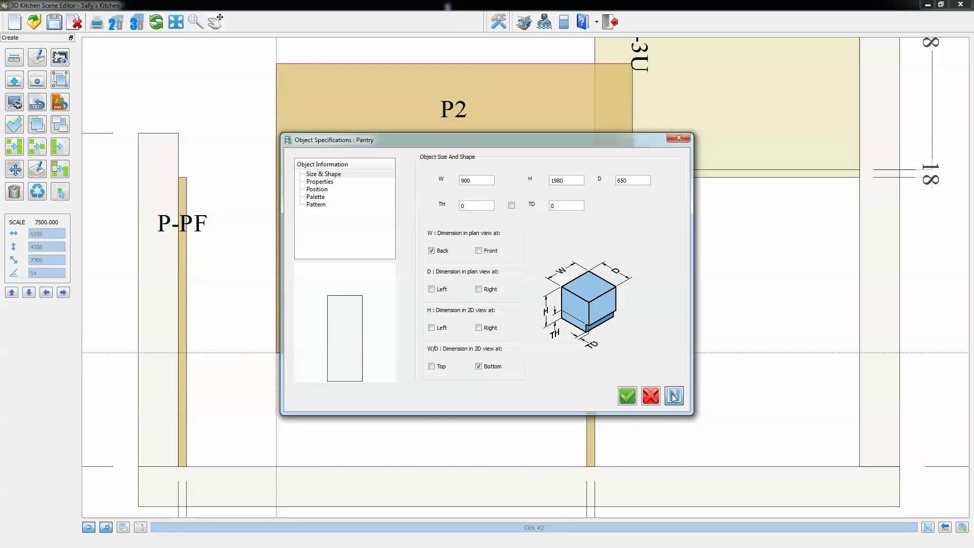
click(627, 396)
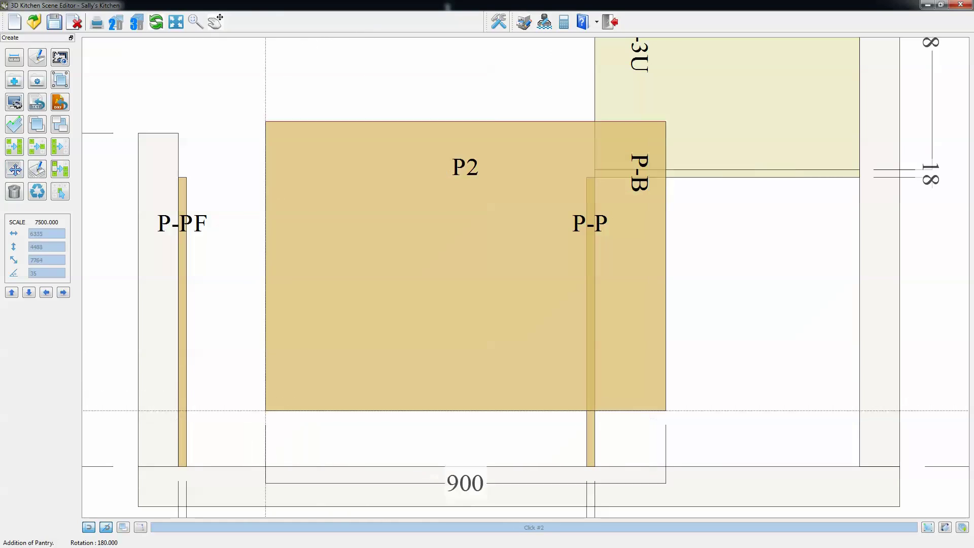
scroll(177, 468, up, 4)
click(193, 461)
scroll(171, 471, down, 2)
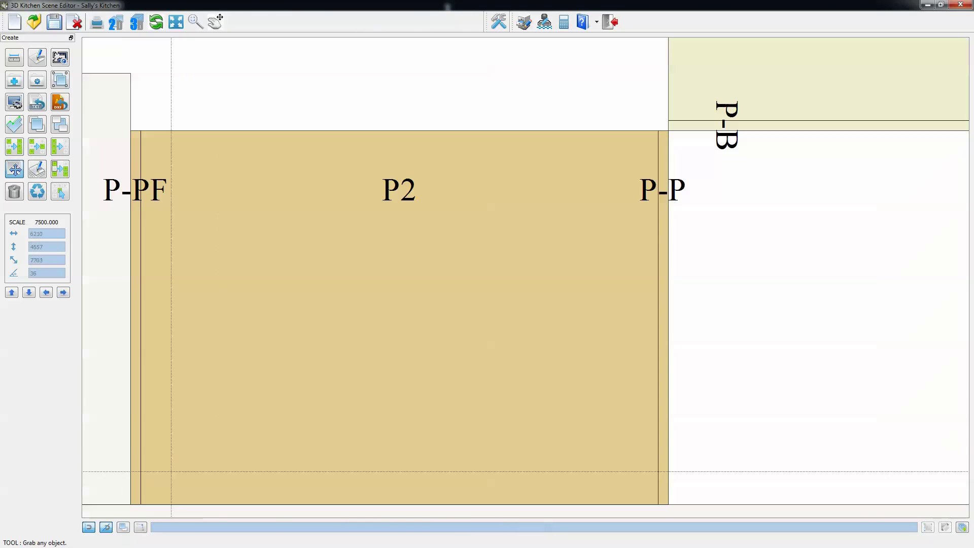
Step: Add an APP roller shutter upper cabinet, 595 × 600 × 450 mm and rotated 180°, in the corner formed by the P-P and P-B panels
scroll(171, 472, down, 3)
scroll(343, 253, down, 2)
middle_drag(519, 285, 409, 309)
scroll(340, 198, up, 2)
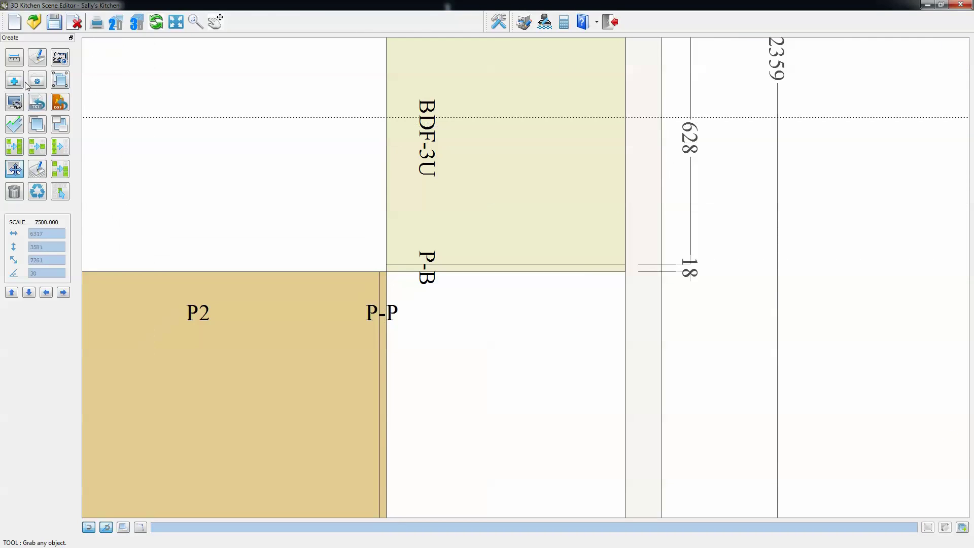
key(Insert)
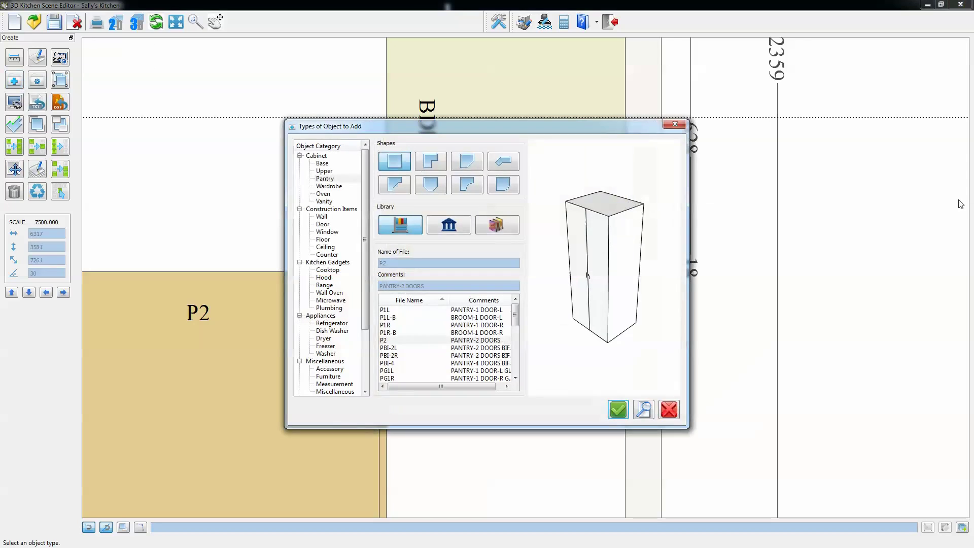
click(325, 171)
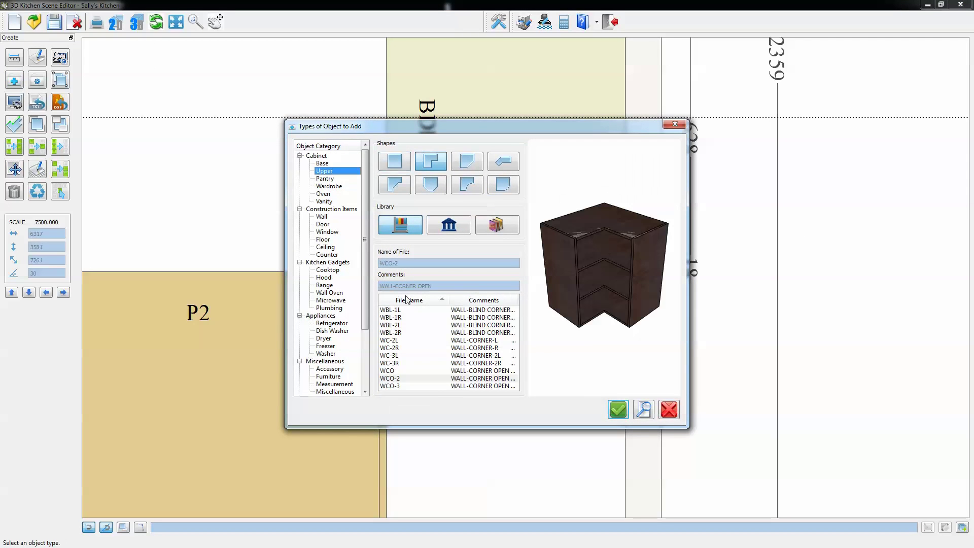
click(416, 309)
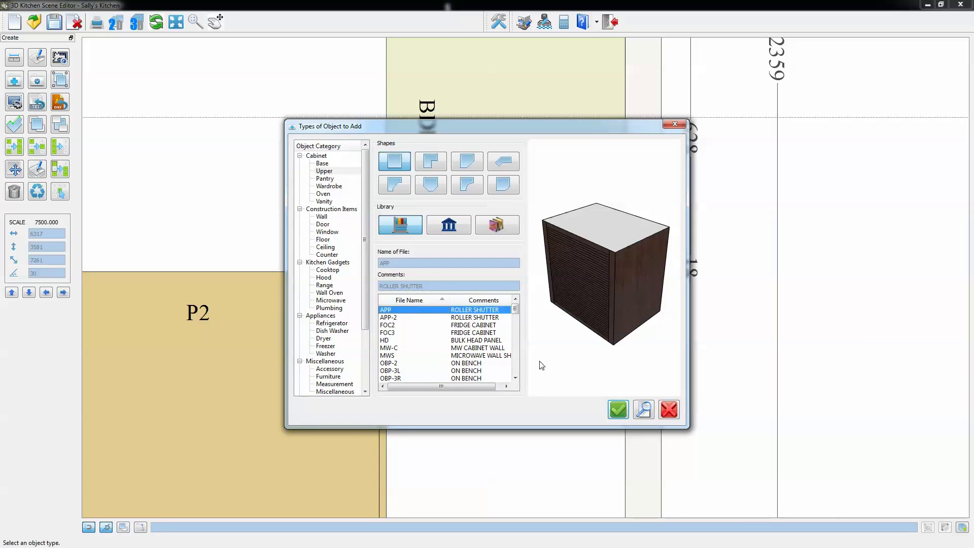
click(615, 410)
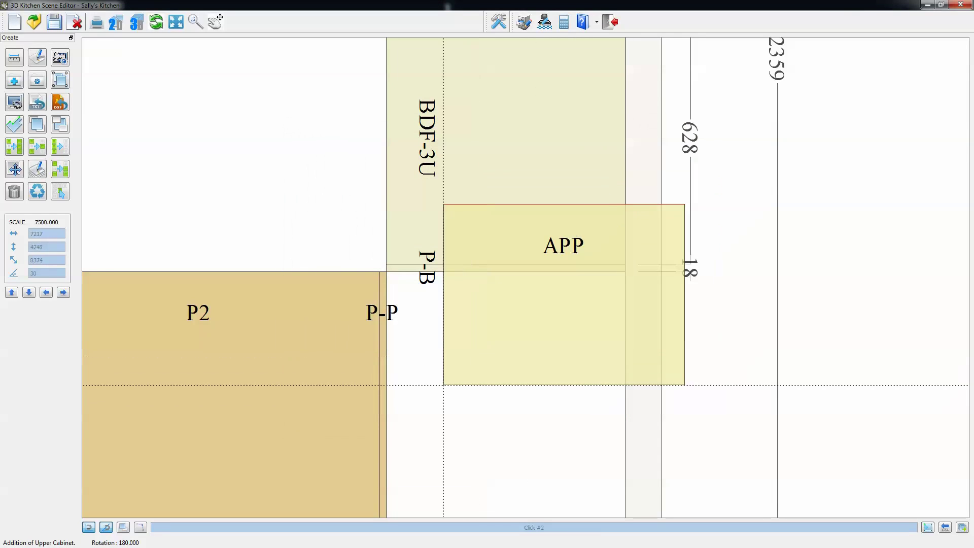
click(449, 168)
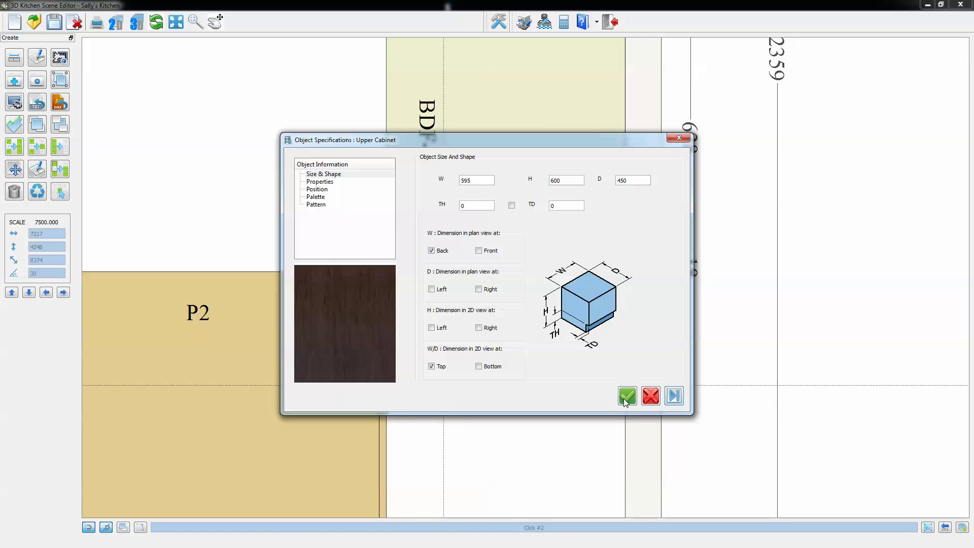
click(674, 398)
click(409, 300)
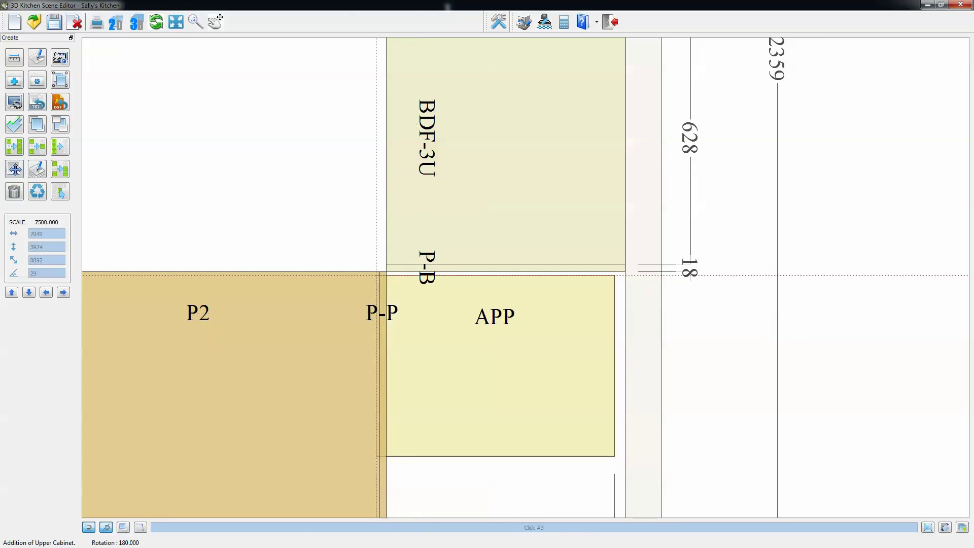
scroll(375, 275, up, 3)
click(397, 269)
scroll(412, 298, down, 2)
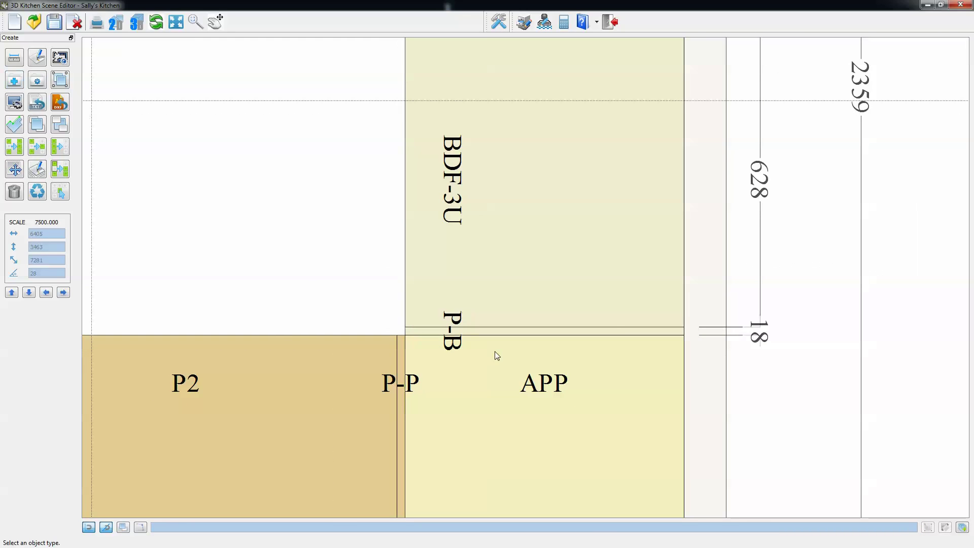
Step: Choose the WO-1 open wall cabinet with one shelf as the upper cabinet to add
click(418, 318)
key(u)
key(o)
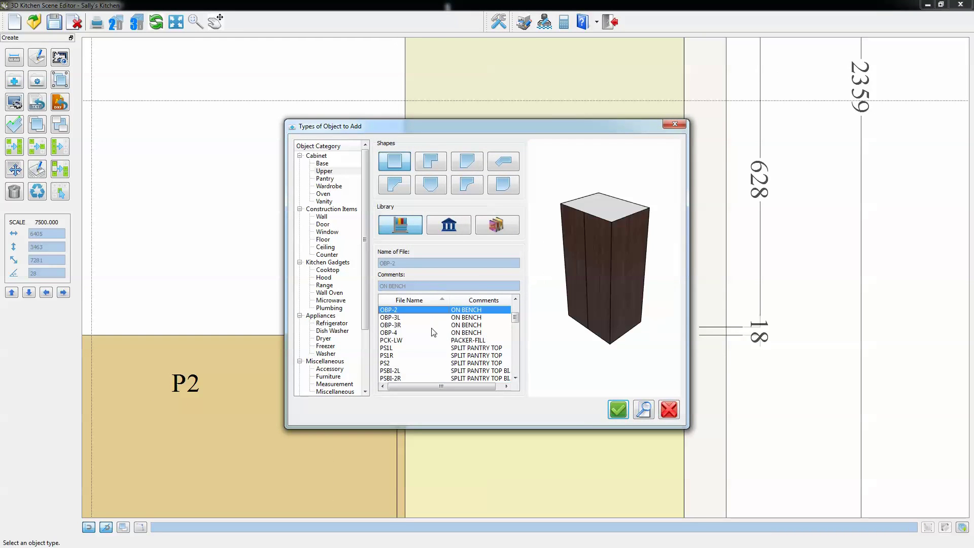
scroll(413, 377, down, 10)
click(416, 378)
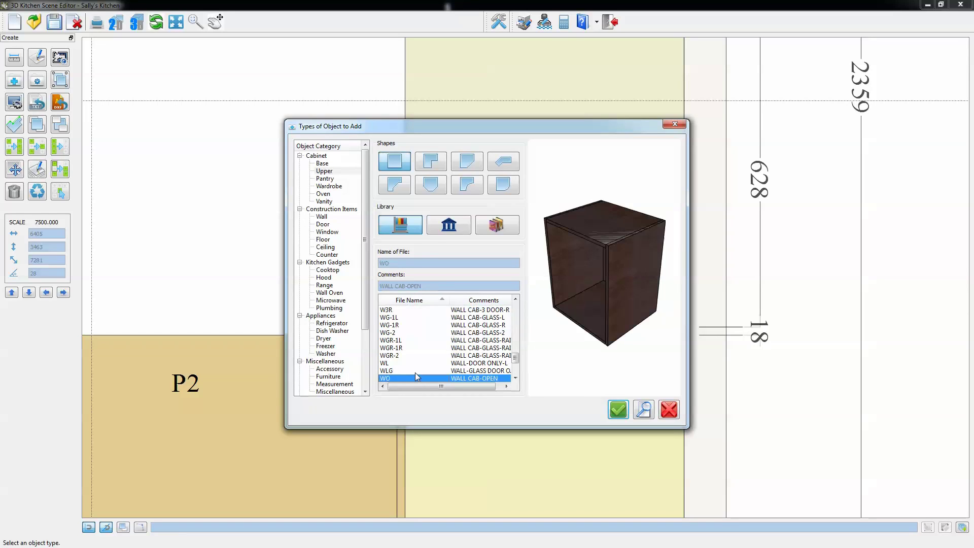
scroll(416, 379, down, 1)
click(406, 363)
click(618, 410)
Step: Size the WO-1 cabinet 646 mm wide, 602 mm high and 595 mm deep, with its label's Z offset at -150
click(452, 324)
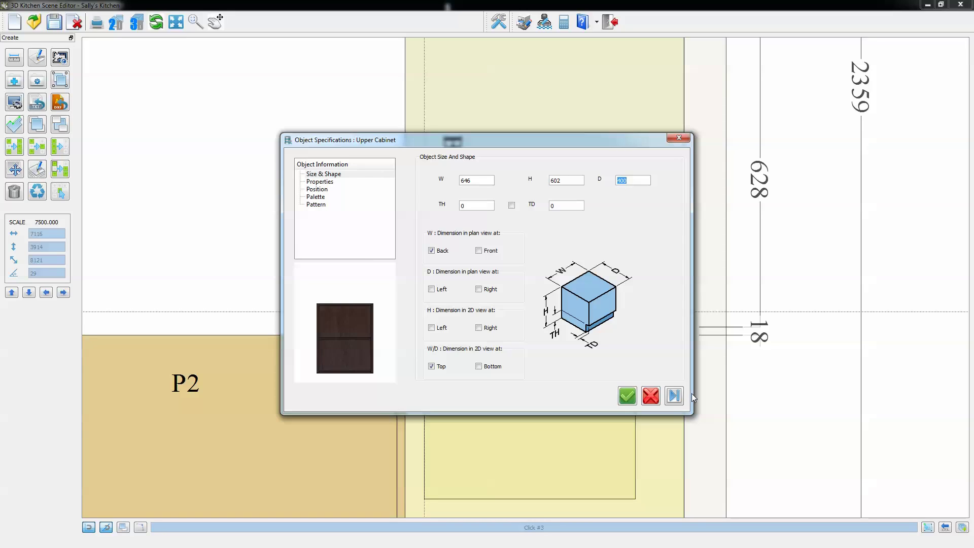
click(678, 399)
click(317, 189)
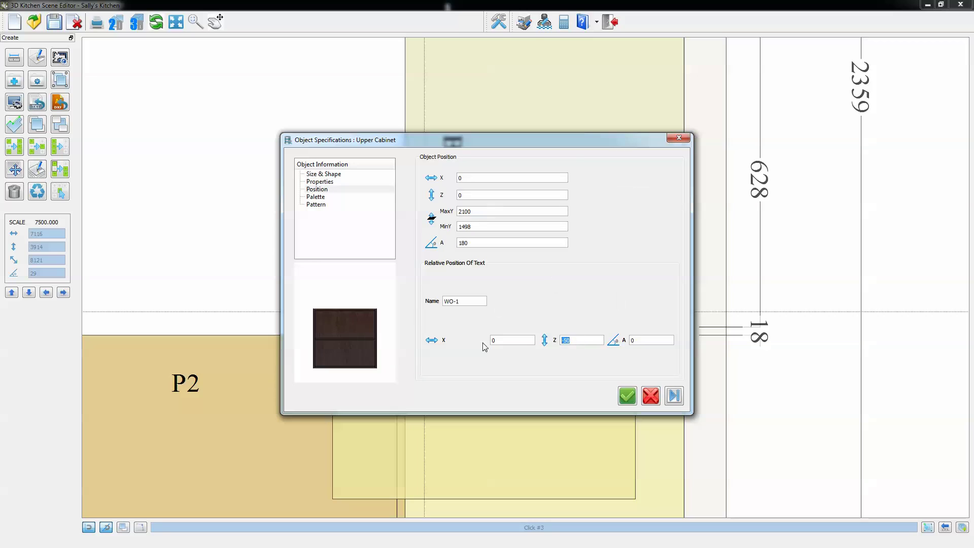
text(-150)
click(668, 393)
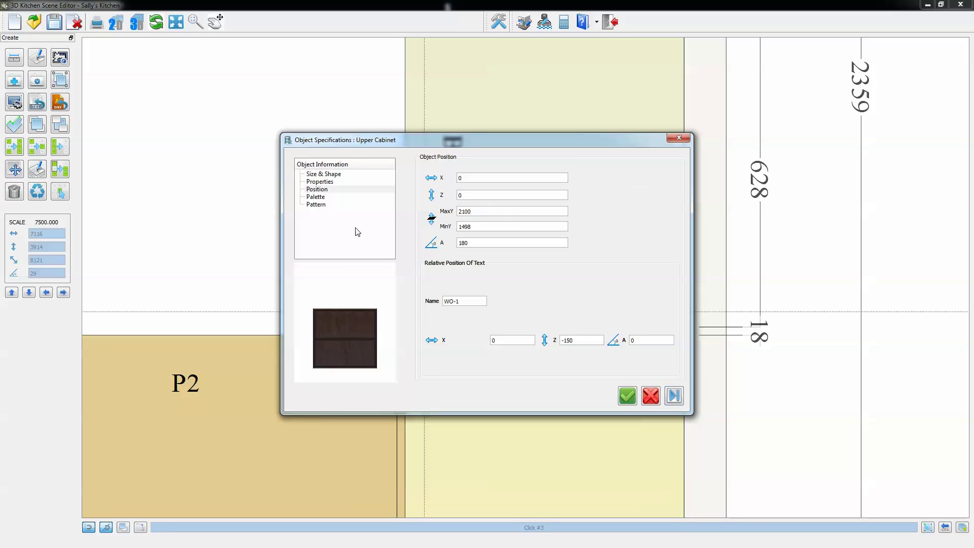
click(629, 398)
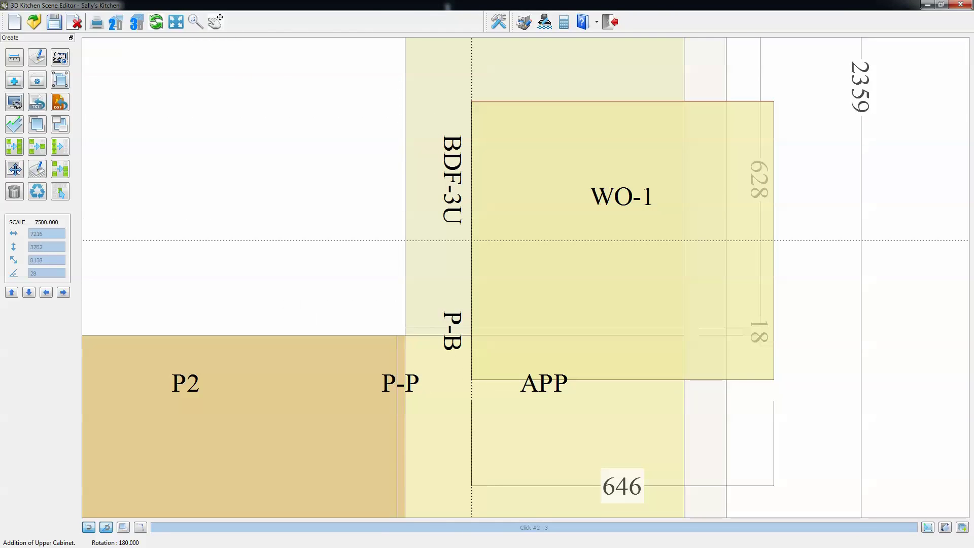
Step: Rotate the WO-1 cabinet to 90° and place it over the BDF-3U drawer cabinet, against the side wall and flush with the APP cabinet
right_click(465, 239)
right_click(487, 247)
right_click(490, 248)
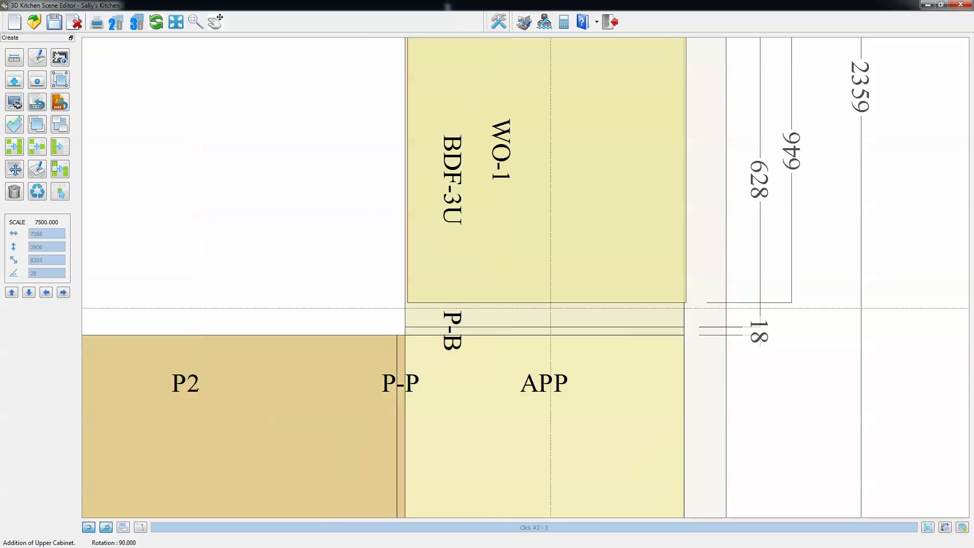
click(545, 337)
scroll(543, 324, down, 2)
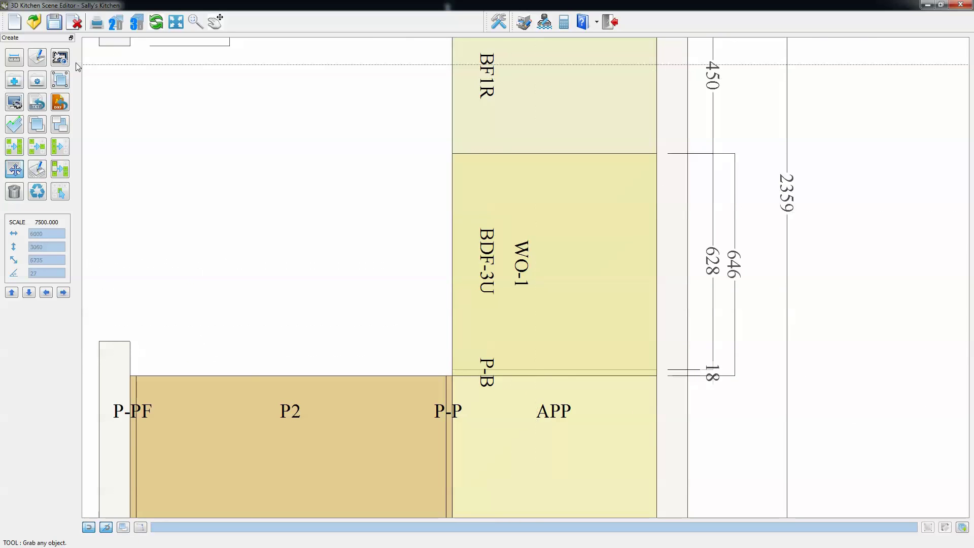
Step: Add a WCO-2 open corner wall cabinet, 1063 × 1063 mm, 602 mm high with 595 mm ends, in the room's back corner
click(14, 82)
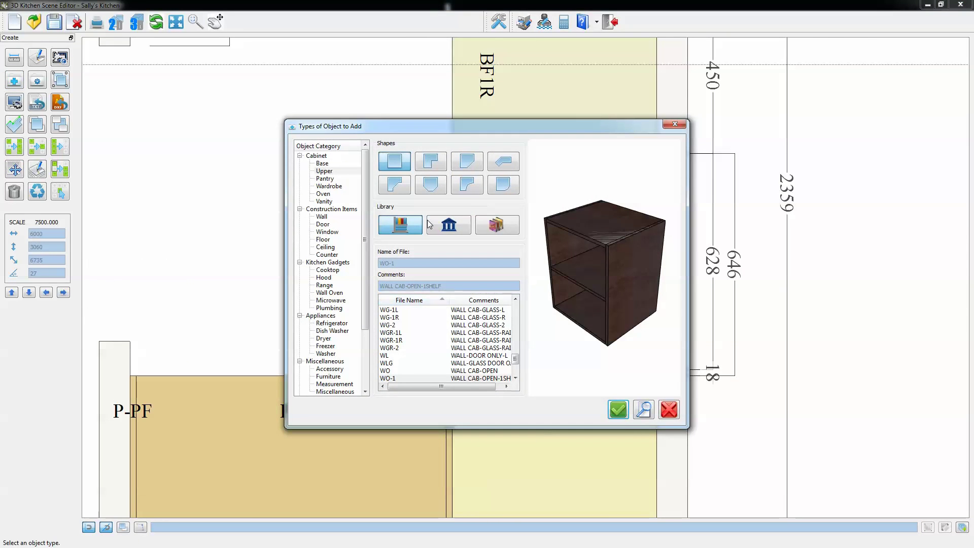
click(429, 163)
click(390, 378)
click(618, 410)
click(306, 275)
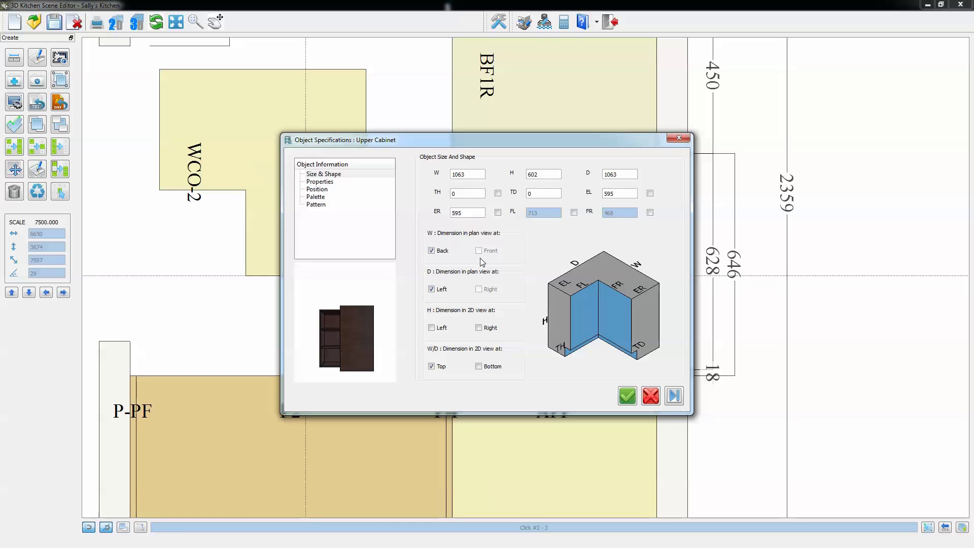
click(674, 396)
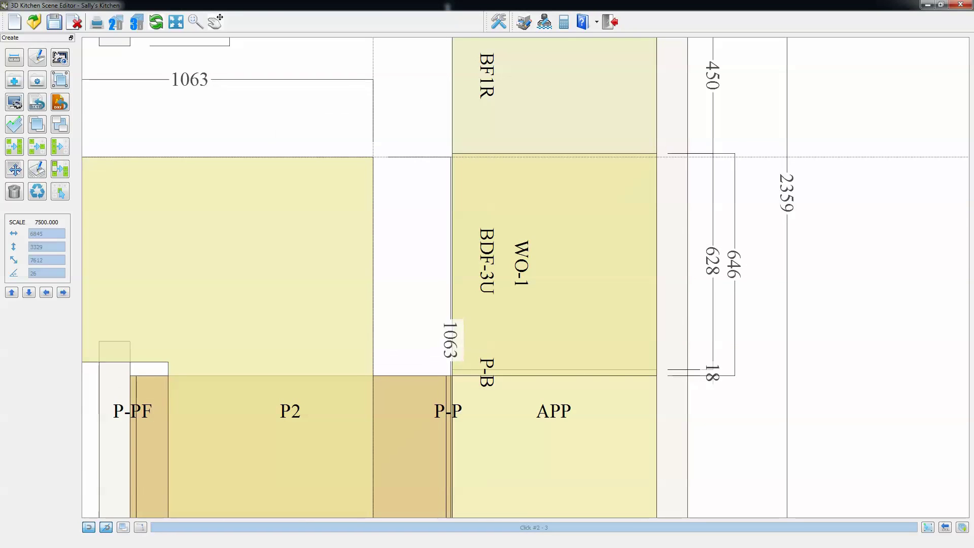
click(598, 247)
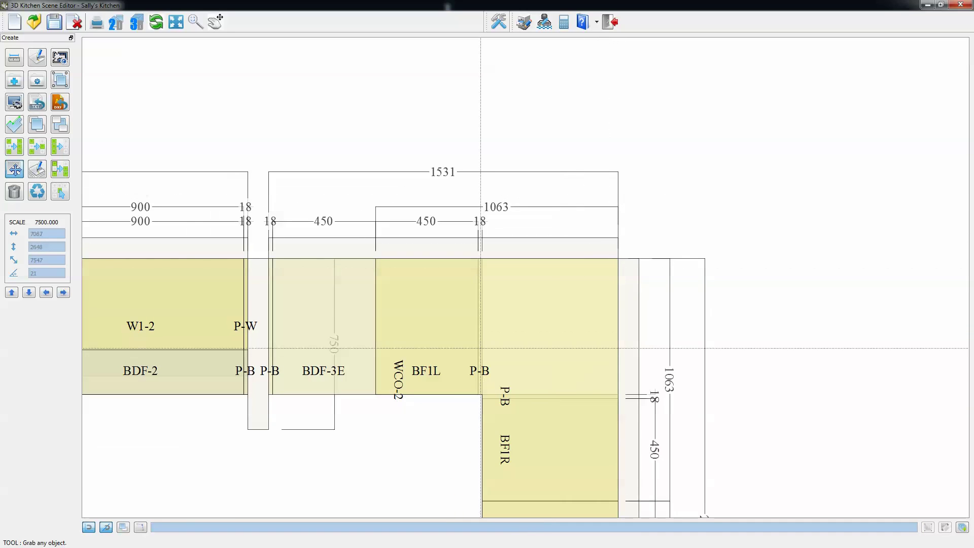
Step: Copy the WO-1 wall cabinet into the open floor area in front of BDF-3E, turned to face the same way as the back-wall cabinets
scroll(518, 358, down, 1)
click(517, 401)
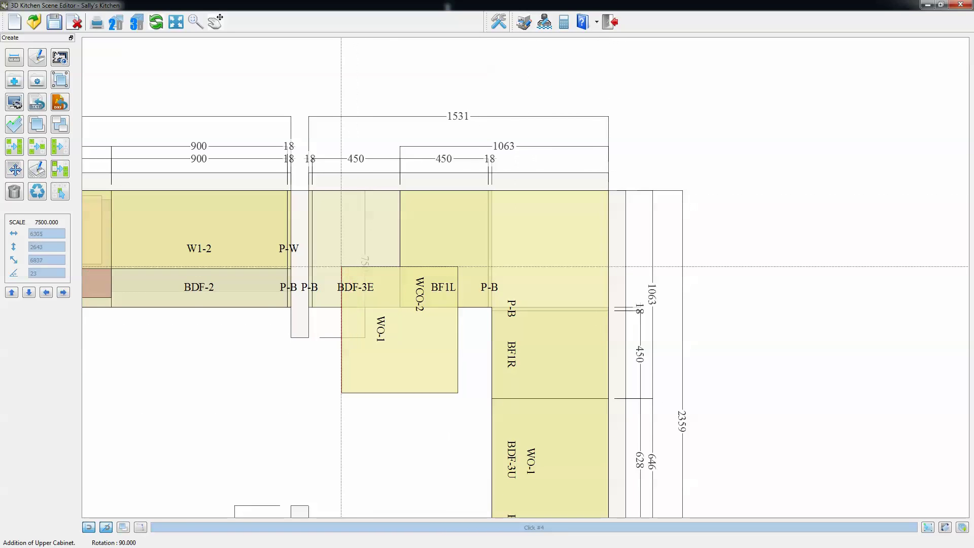
click(326, 379)
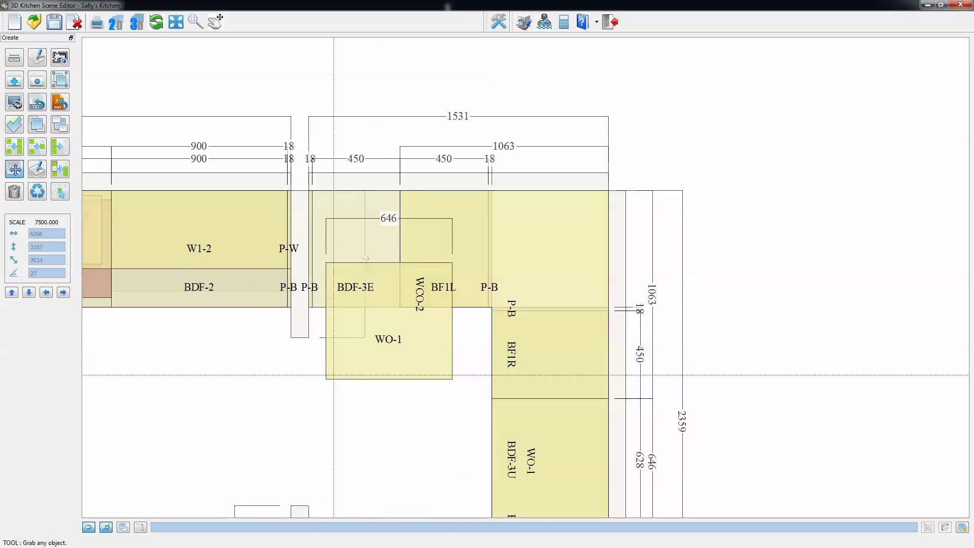
Step: Set the copied WO-1 cabinet's width to 468 mm and move it over BDF-3E, between the partition wall and the WCO-2 cabinet
double_click(413, 345)
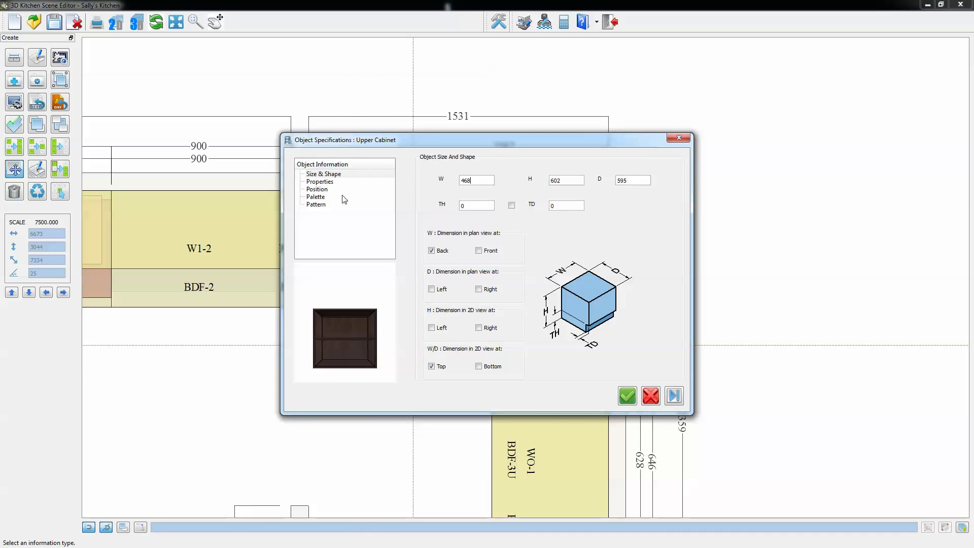
click(633, 396)
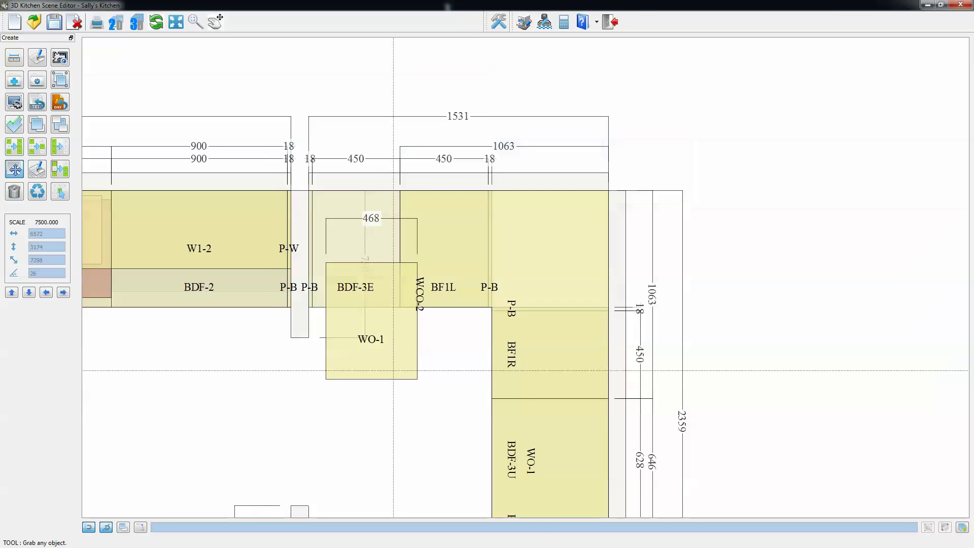
click(407, 321)
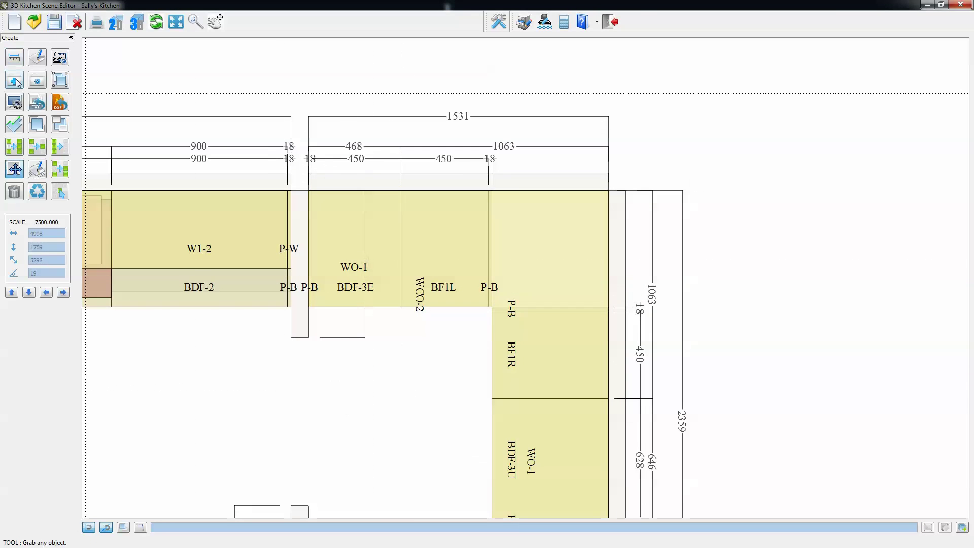
Step: Add a floor object tracing the C-shaped footprint of the walled room's base, APP and pantry cabinets, including the gap behind APP
click(268, 265)
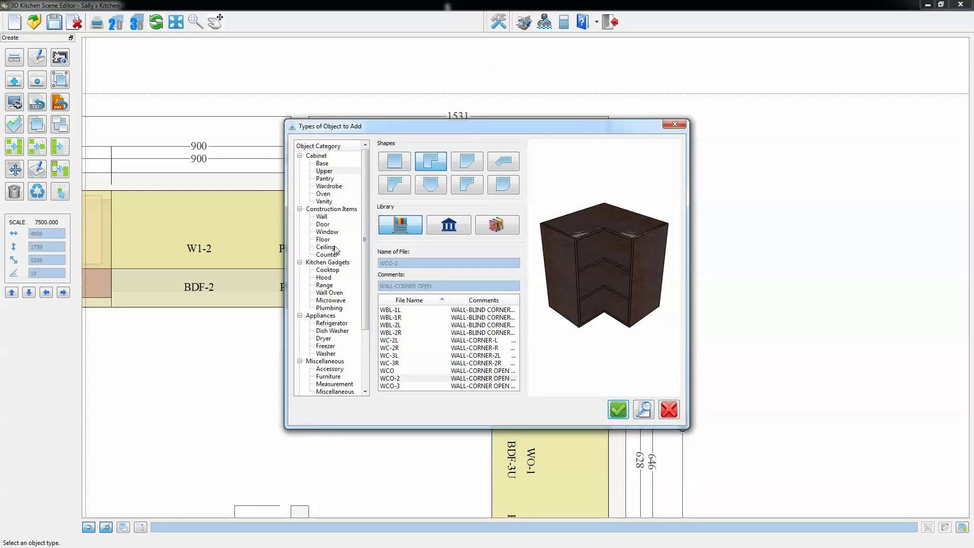
click(618, 409)
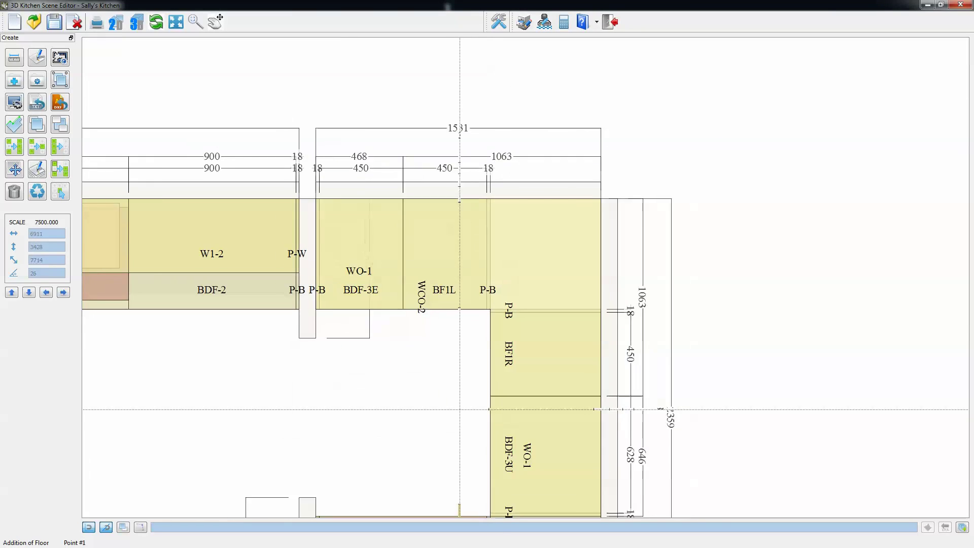
scroll(452, 260, up, 1)
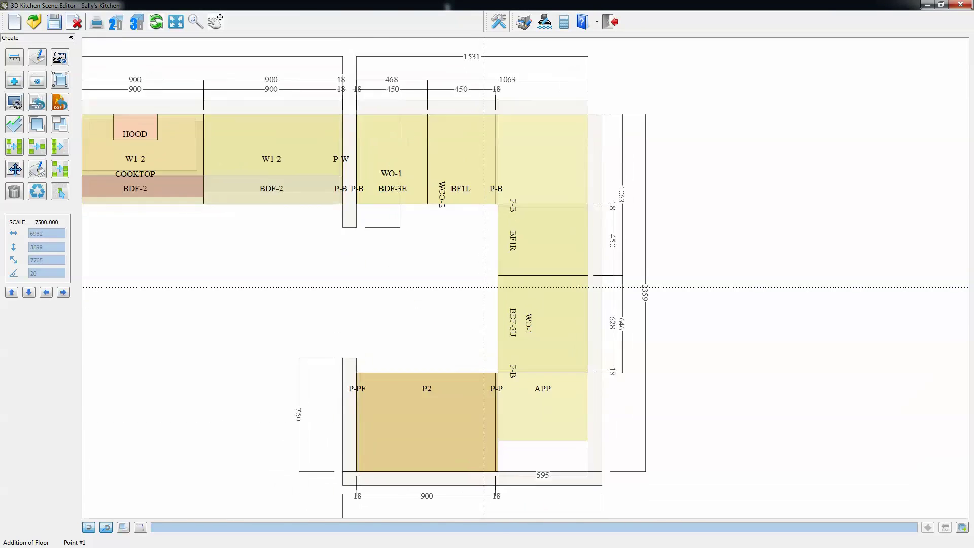
click(364, 122)
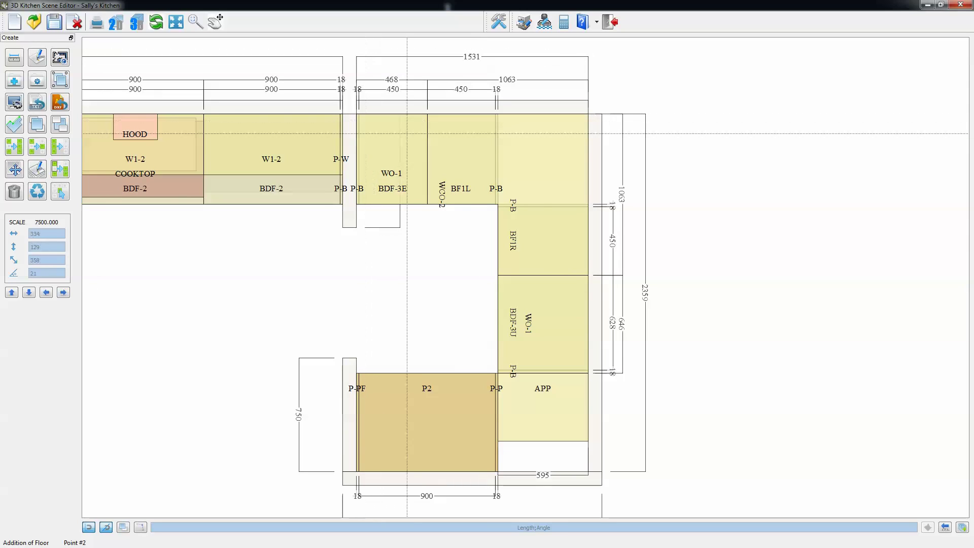
click(587, 134)
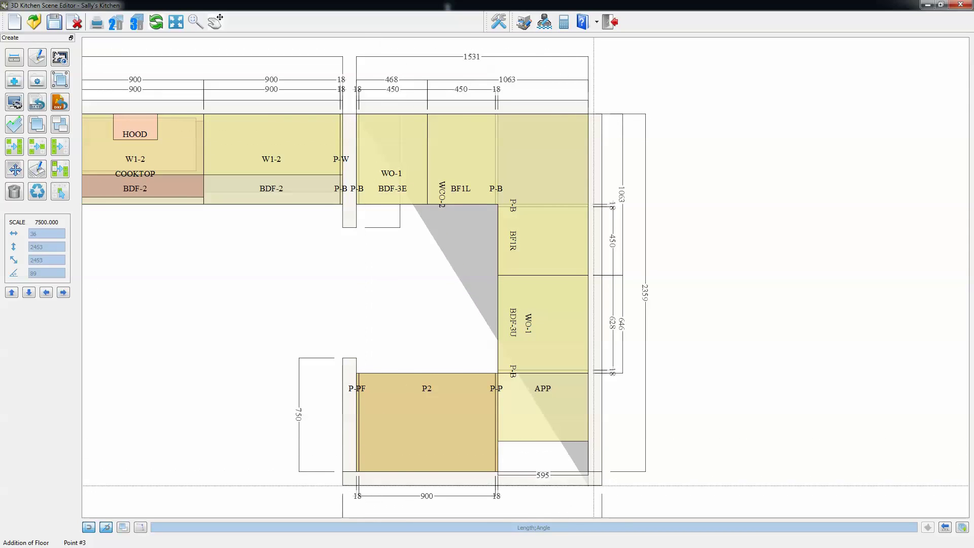
click(587, 471)
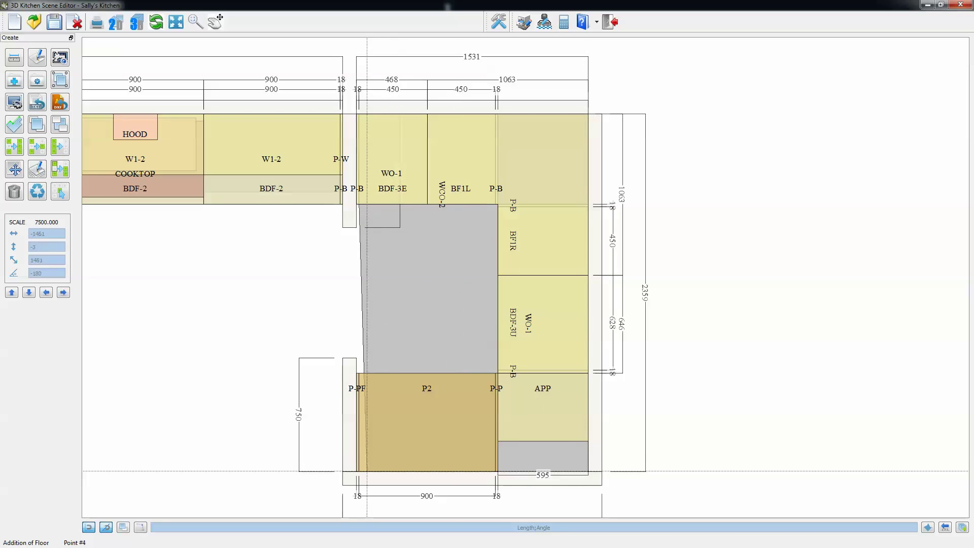
click(365, 470)
click(365, 376)
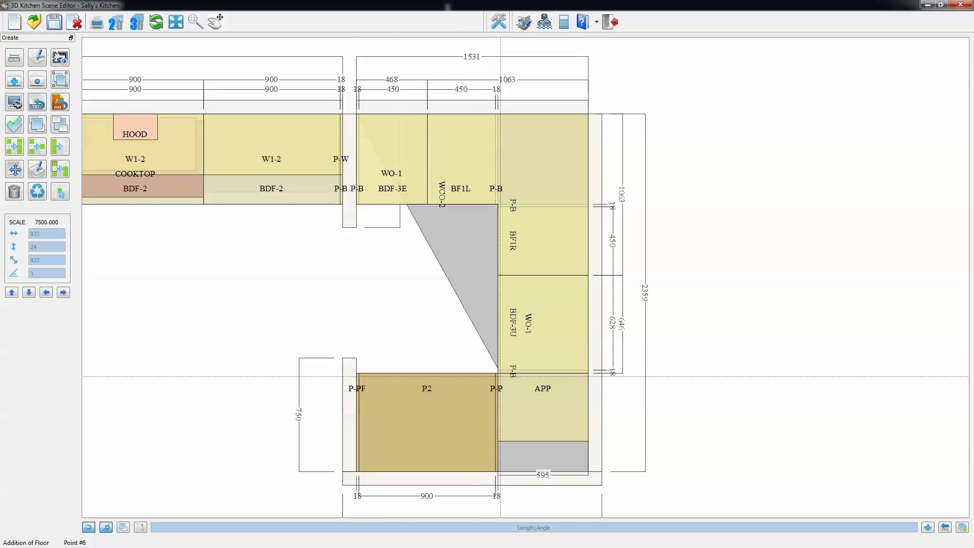
click(500, 374)
click(503, 207)
click(500, 205)
right_click(363, 199)
Step: Offset the three inner front edges of the room's C-shaped floor by -80
click(15, 124)
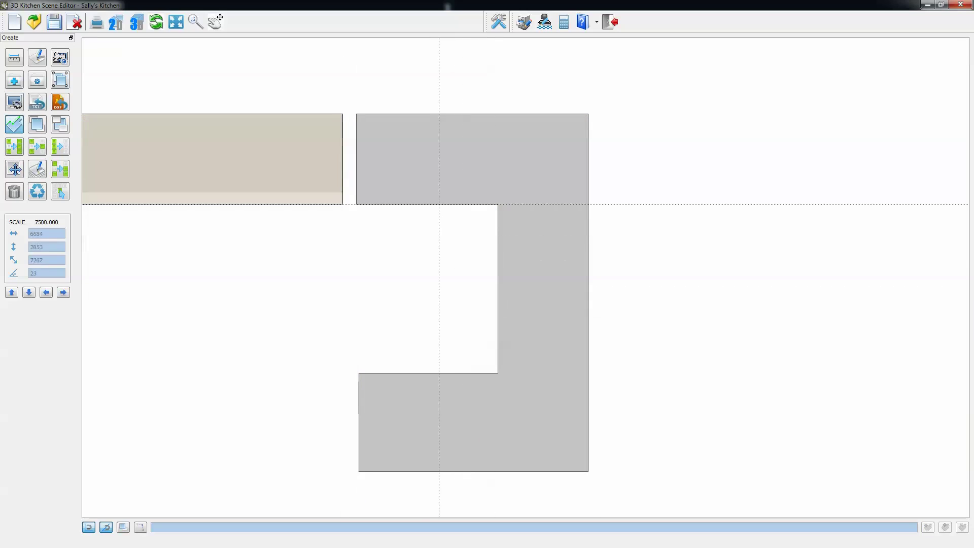
click(446, 203)
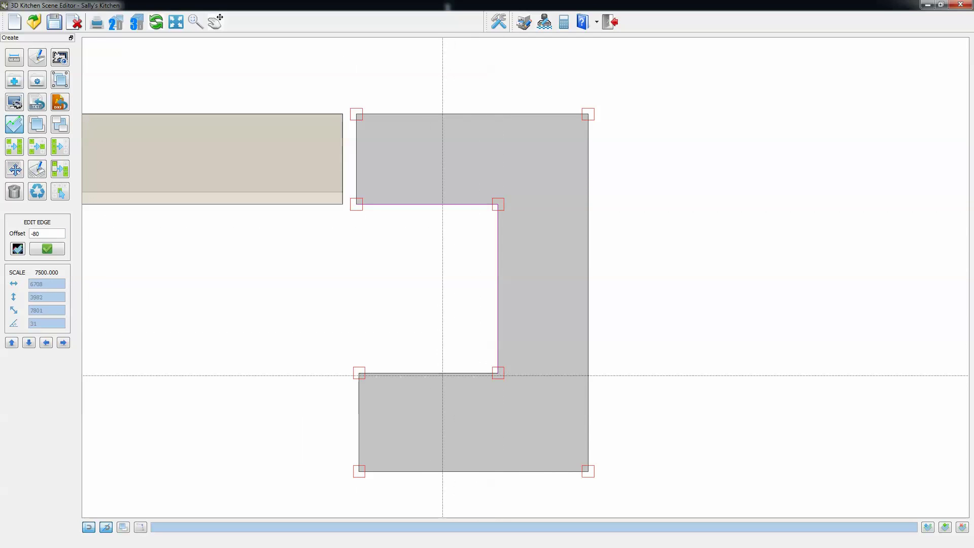
click(444, 374)
click(51, 249)
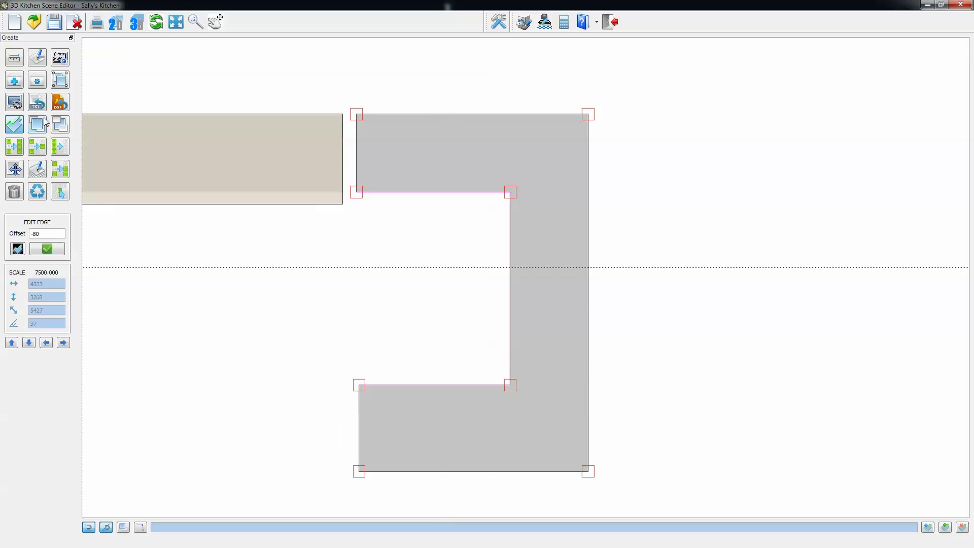
click(20, 129)
Step: Add a default counter outlined over the room's back-wall and side-wall base cabinets, extending across the APP cabinet
click(14, 80)
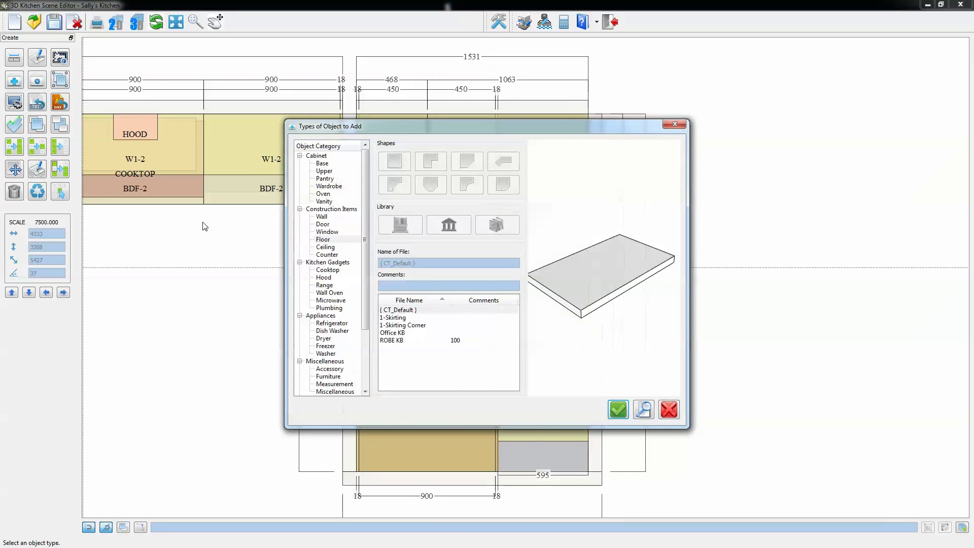
click(610, 415)
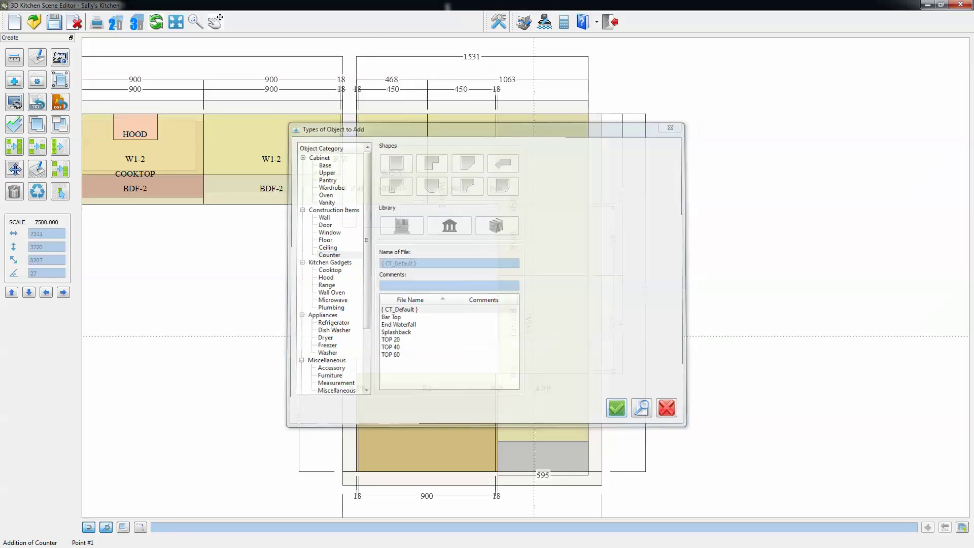
click(356, 204)
click(362, 118)
click(582, 119)
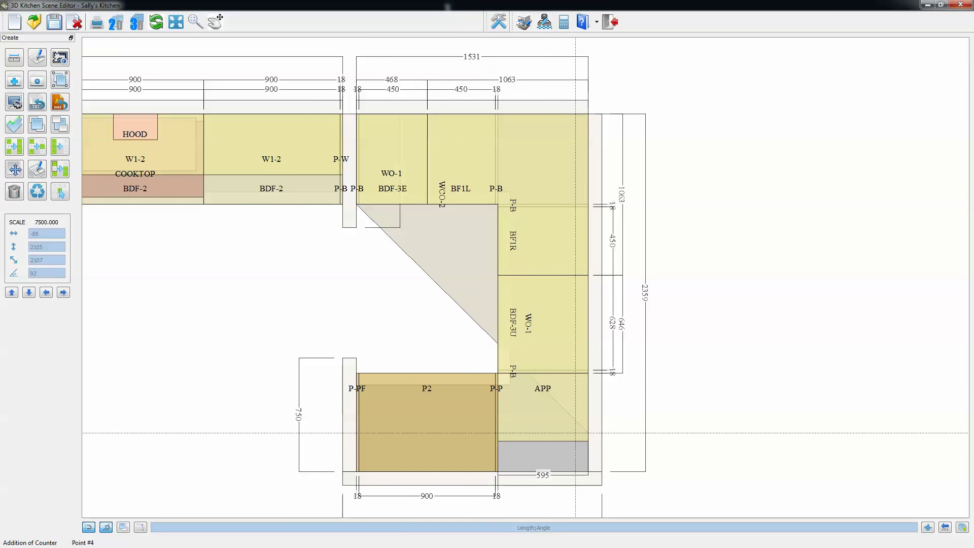
click(579, 435)
click(504, 427)
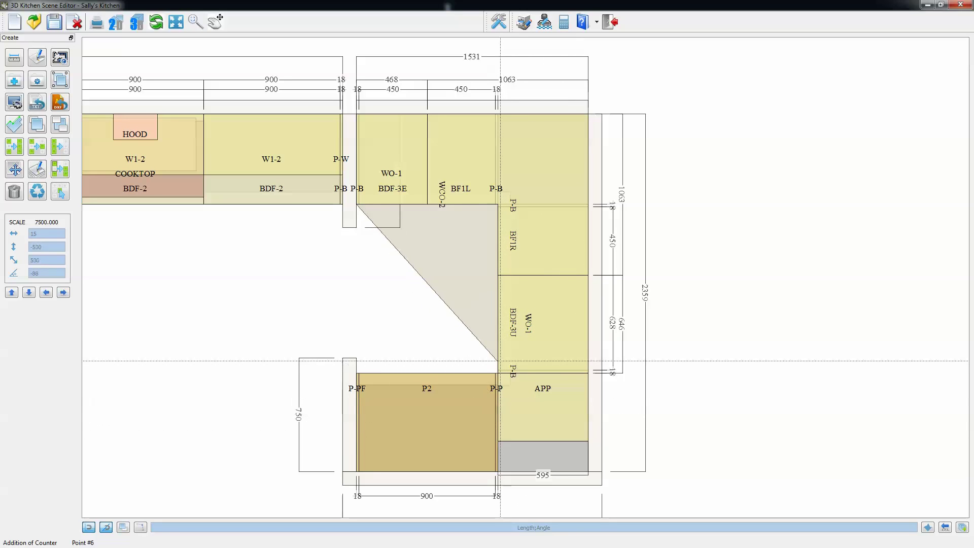
click(503, 208)
right_click(503, 208)
Step: Apply the repetitive Marble - Grey pattern to the room's new L-shaped counter
click(12, 129)
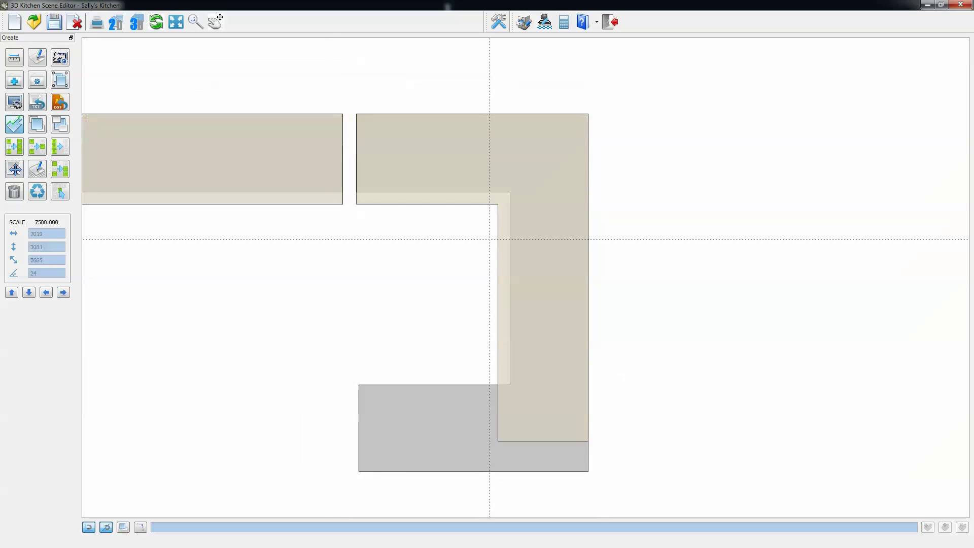
double_click(466, 197)
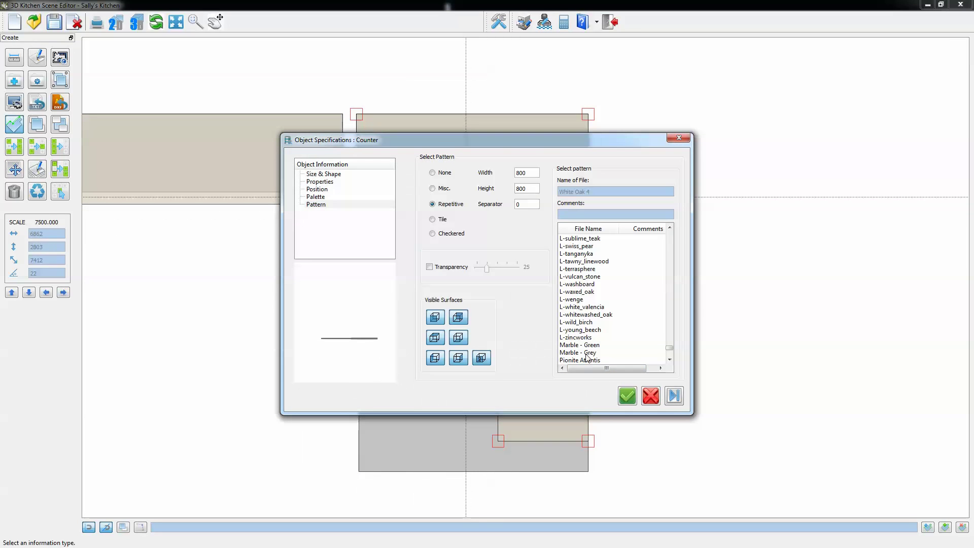
click(672, 398)
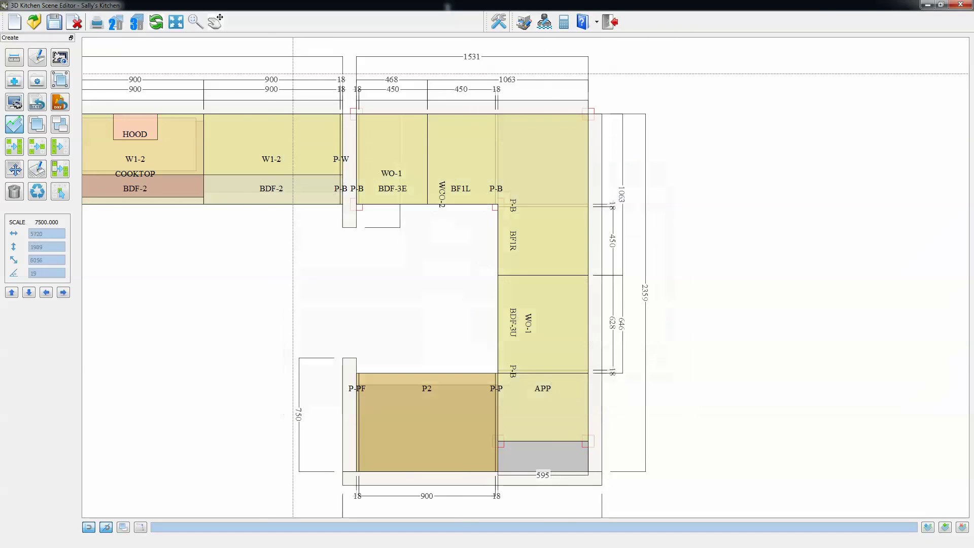
scroll(329, 226, down, 1)
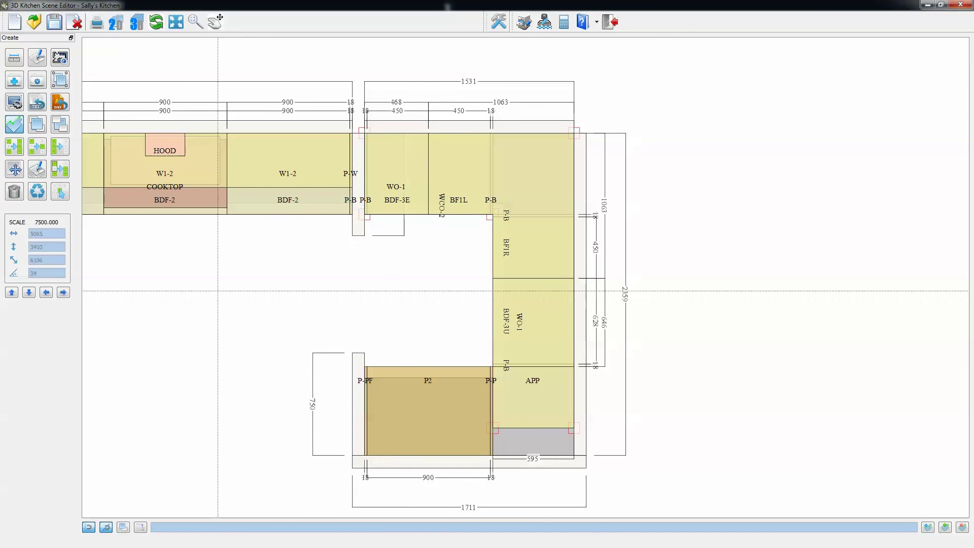
click(14, 169)
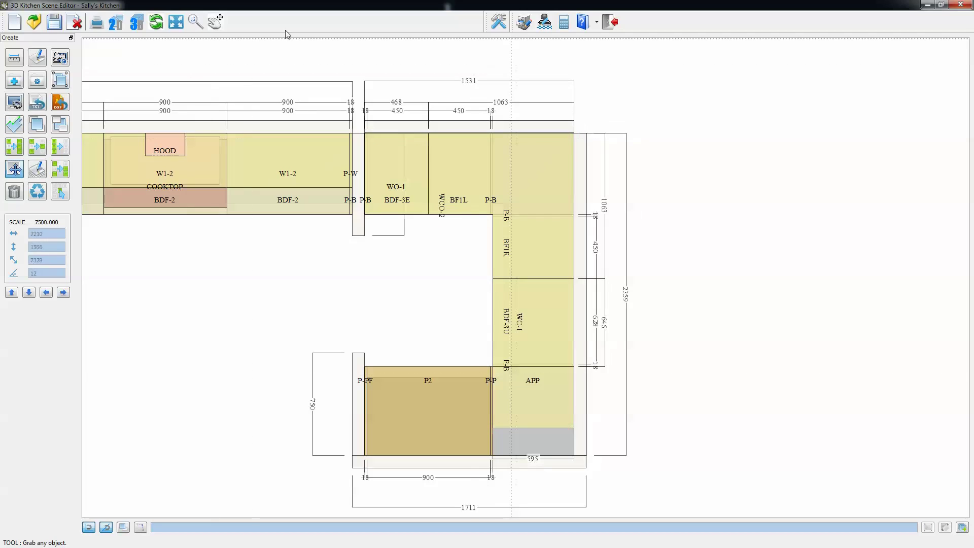
Step: Render the whole scene in 3D and examine the cooktop wall, its counter and the surrounding cabinets up close
click(197, 24)
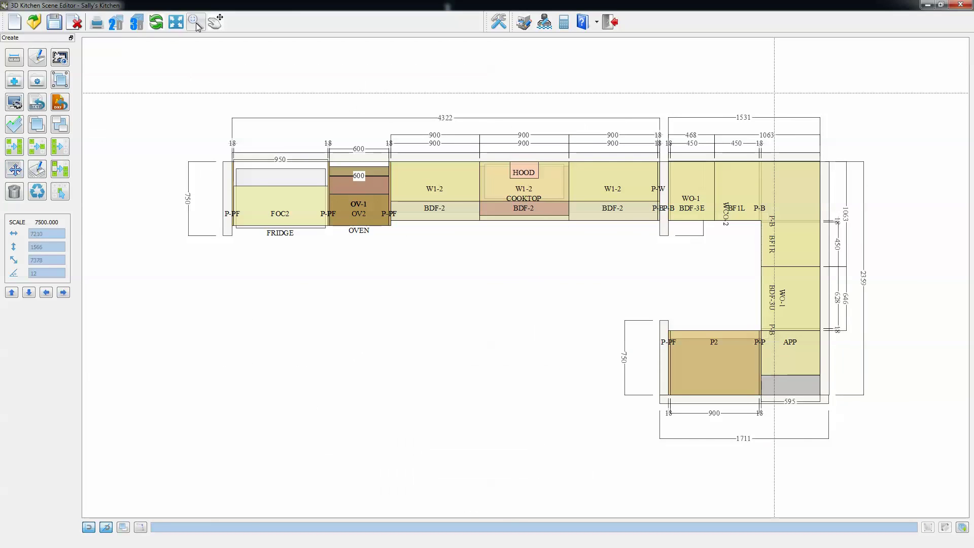
click(196, 24)
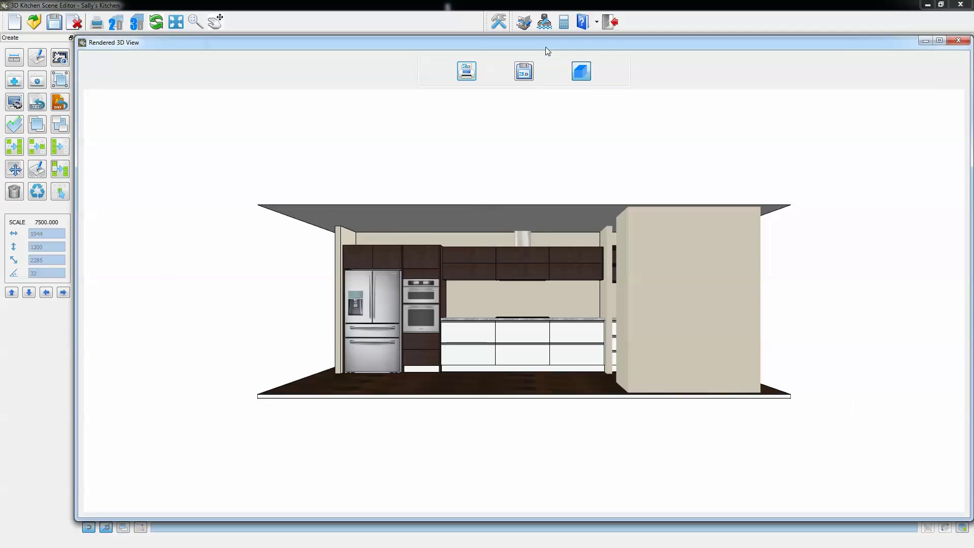
double_click(546, 47)
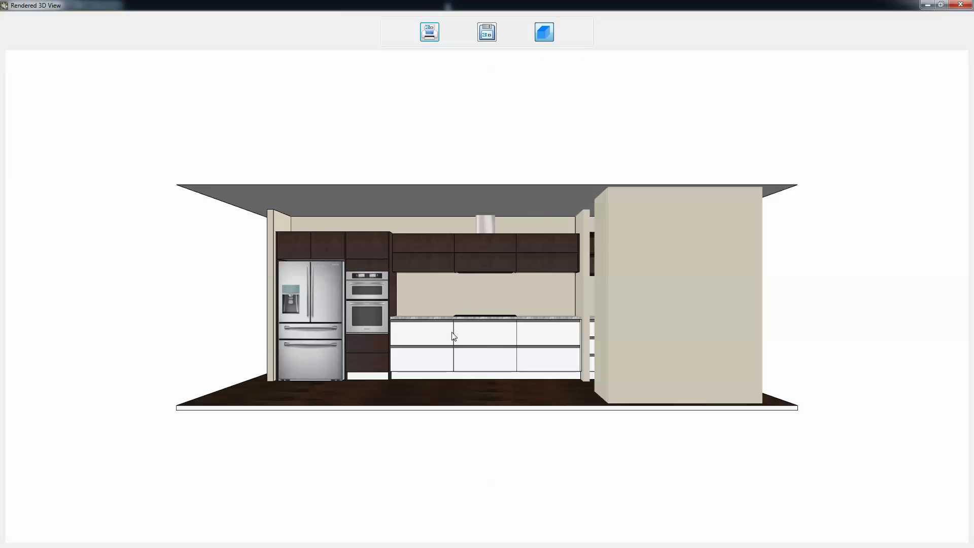
scroll(453, 335, up, 10)
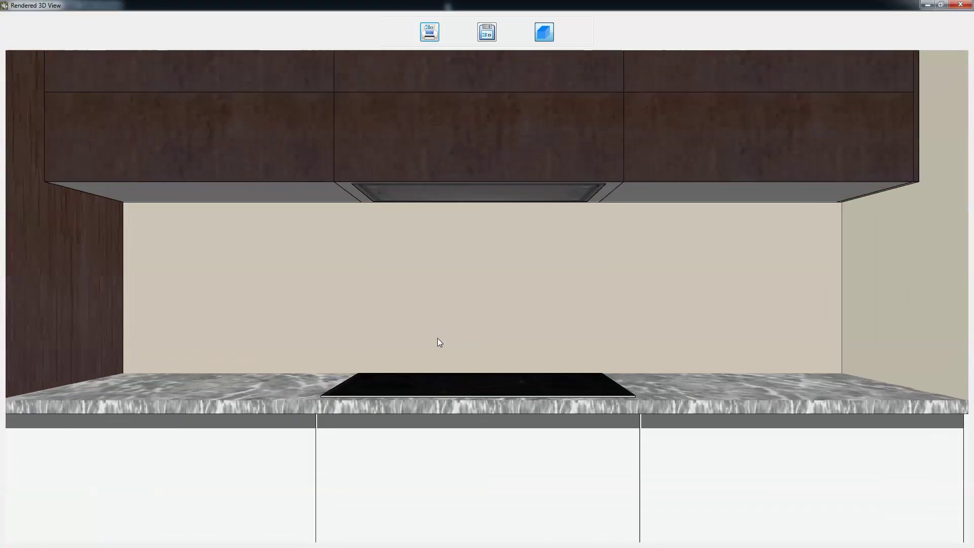
drag(472, 343, 411, 358)
click(964, 7)
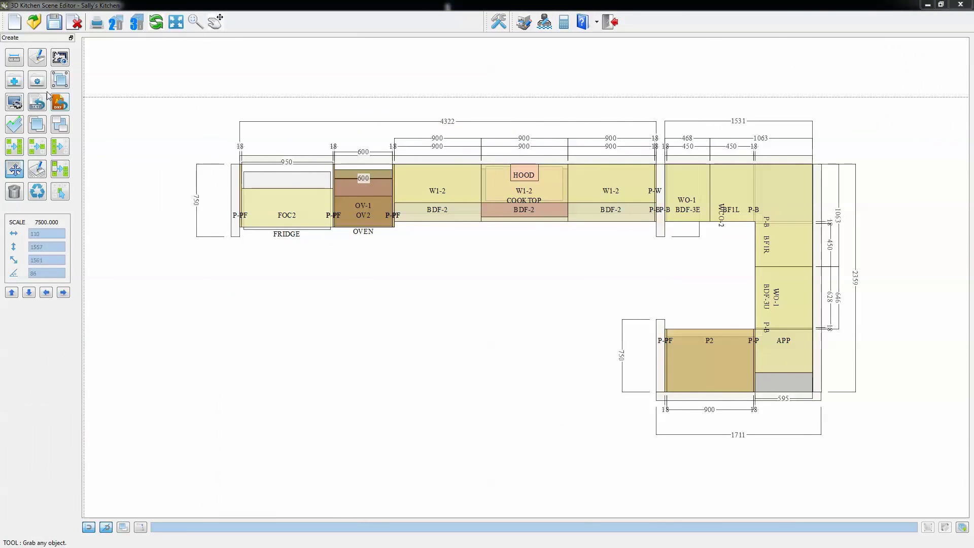
Step: Add a BDF-4E four-drawer base cabinet, 800 mm wide, 740 mm high and 595 mm deep, to the open floor area
click(16, 81)
click(250, 172)
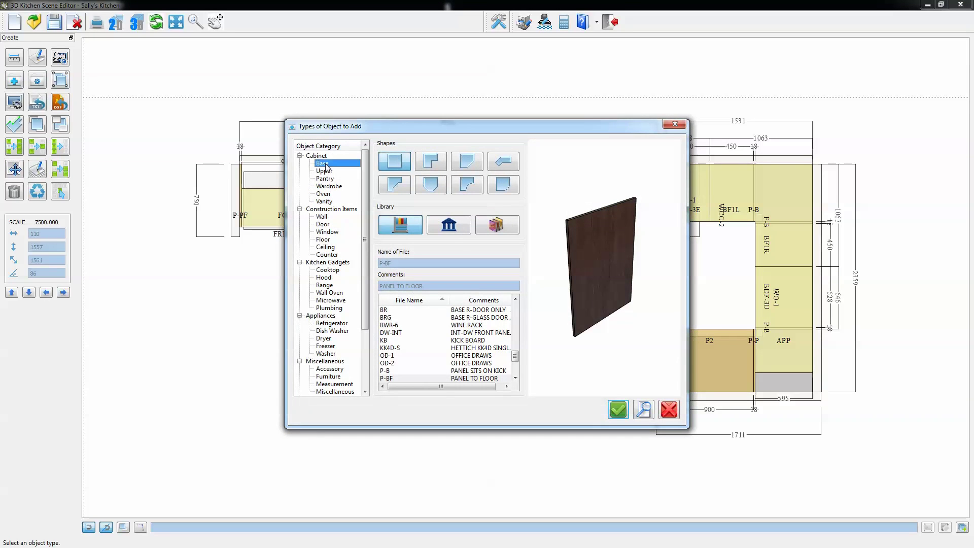
click(449, 227)
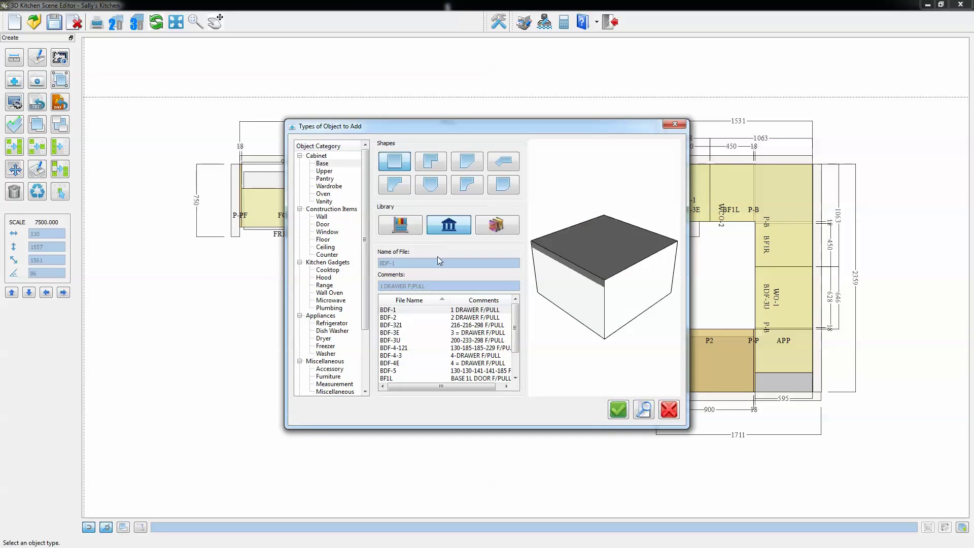
click(398, 363)
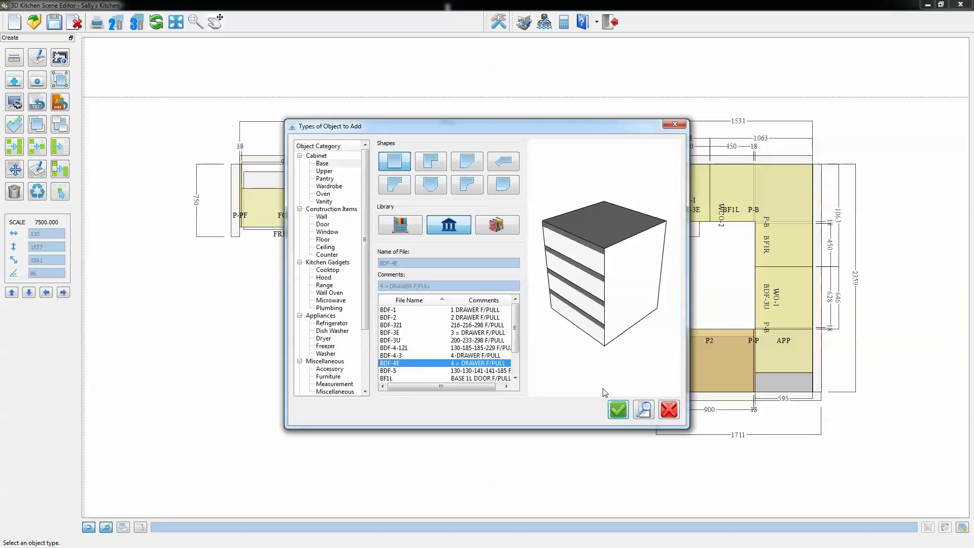
click(618, 409)
click(324, 315)
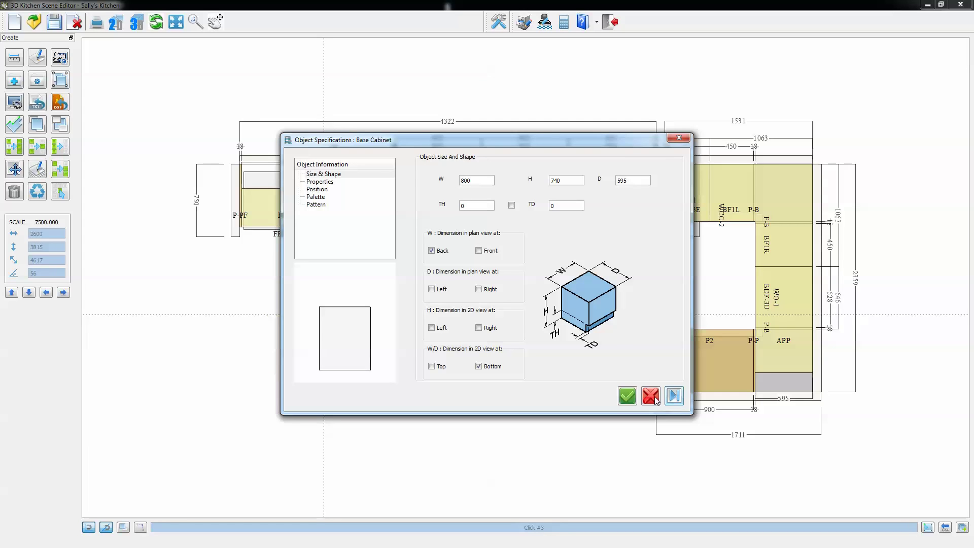
click(628, 396)
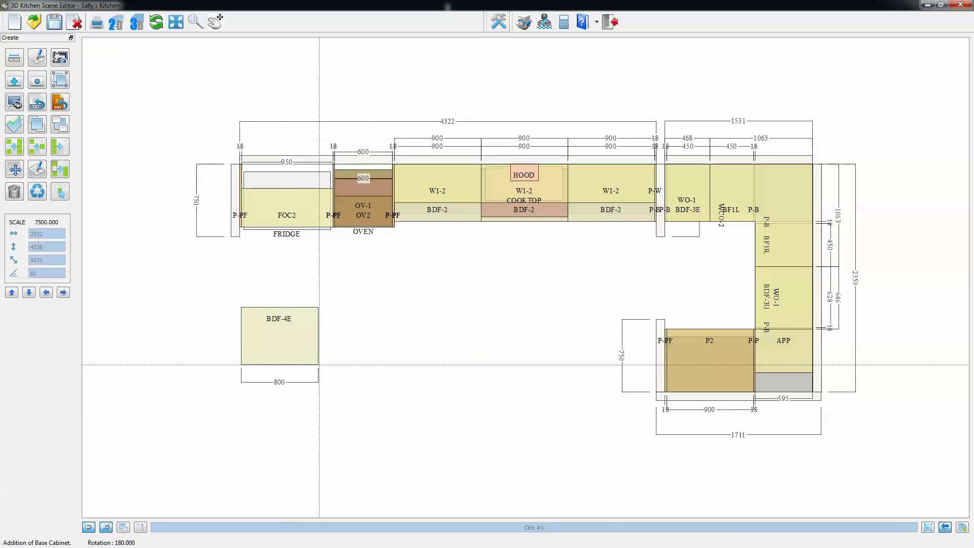
Step: Position the BDF-4E cabinet, rotated 180°, out in front of the fridge and aligned with the inner face of the side wall
click(270, 327)
click(269, 326)
scroll(226, 241, up, 6)
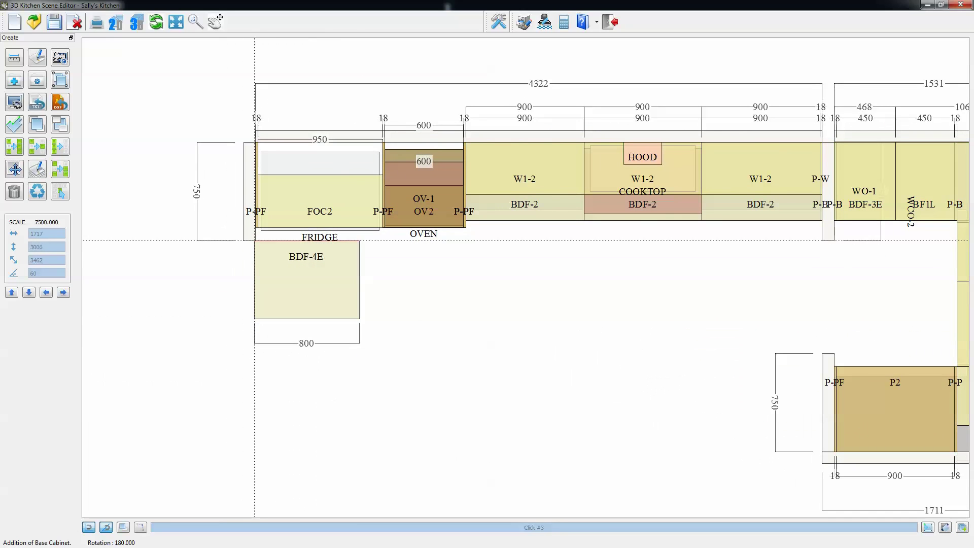
click(277, 264)
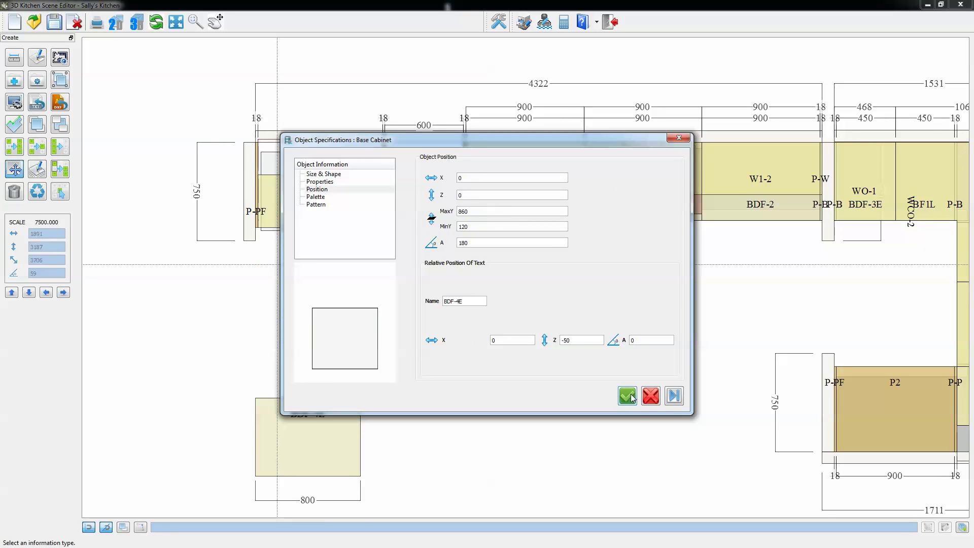
click(670, 399)
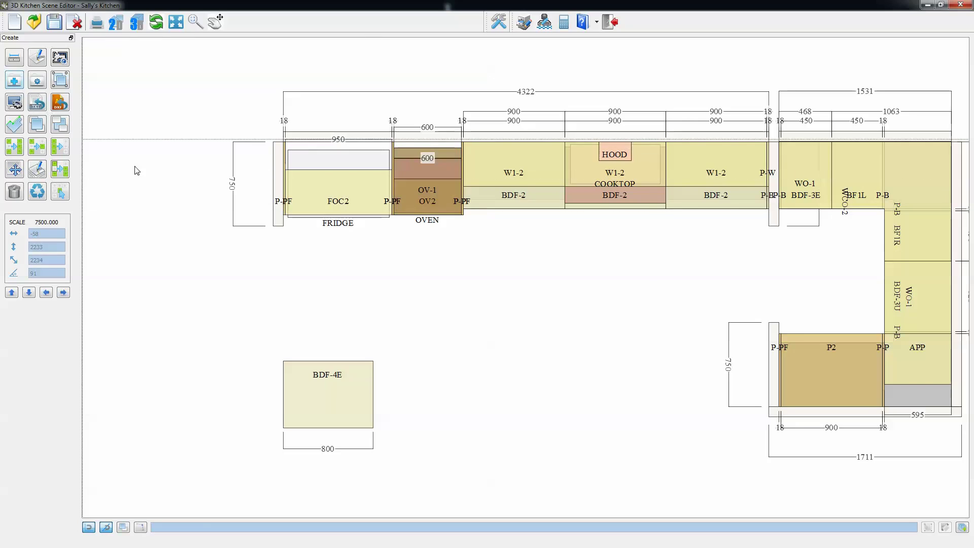
Step: Add a KK4DF-S base cabinet, 340 mm wide, flush beside BDF-4E on the side away from the fridge wall
drag(516, 335, 509, 379)
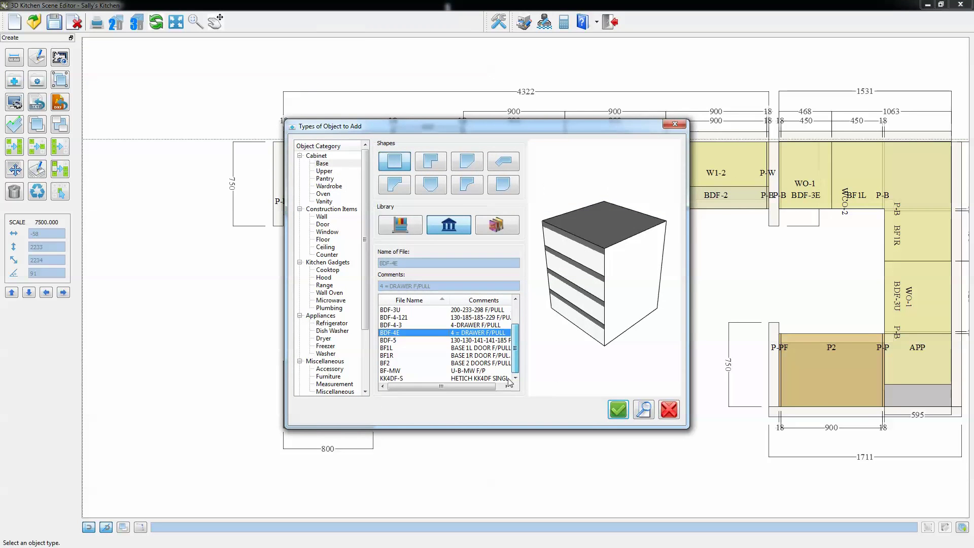
click(410, 380)
click(619, 409)
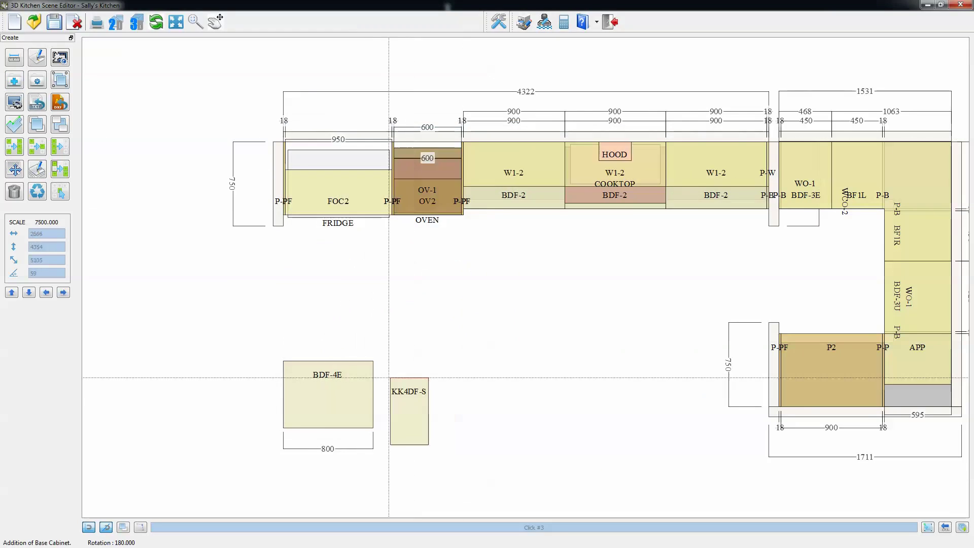
Step: Add a BF2 two-door base cabinet, 900 mm wide, 740 mm high and 595 mm deep, flush beside KK4DF-S
click(16, 83)
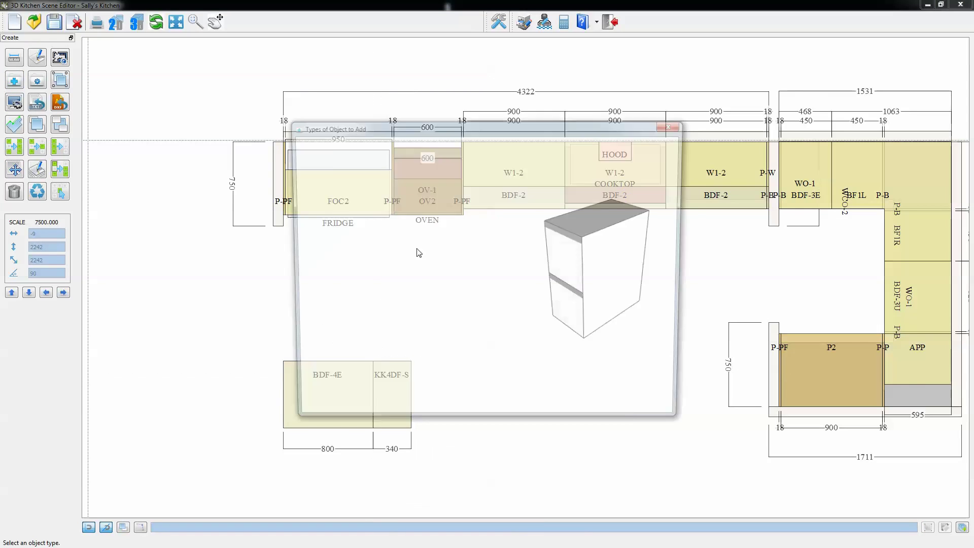
click(424, 364)
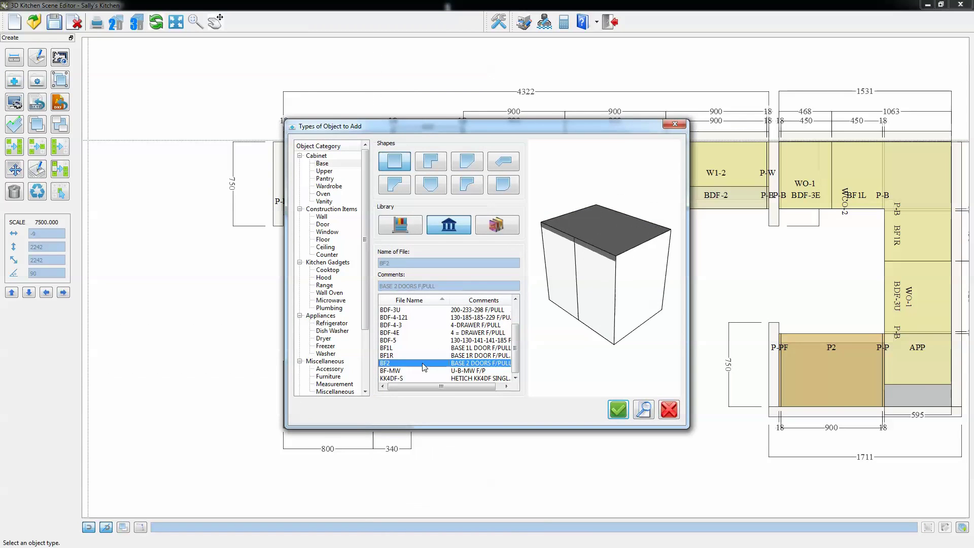
click(619, 409)
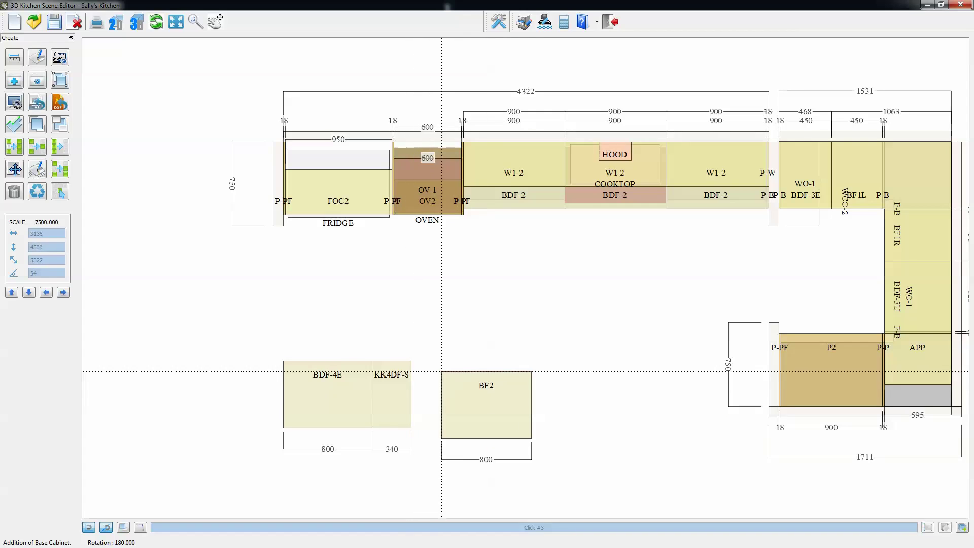
click(472, 395)
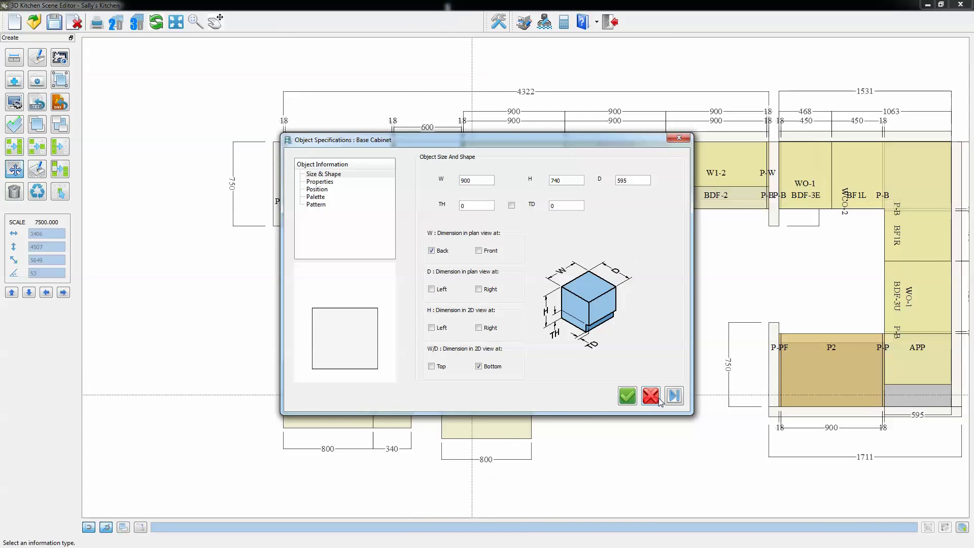
click(627, 395)
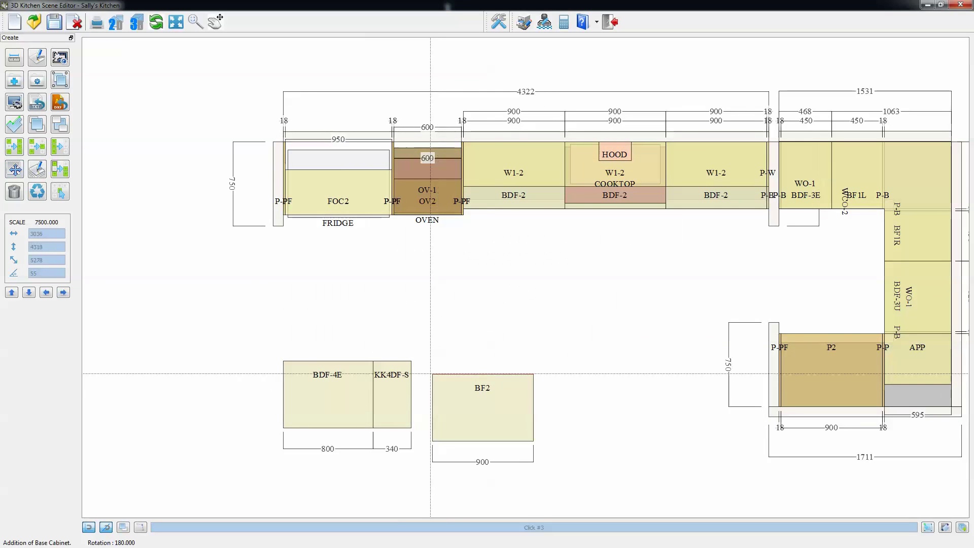
Step: Add a DW Drawer SS dishwasher flush beside the BF2 cabinet at the end of the island row
click(49, 109)
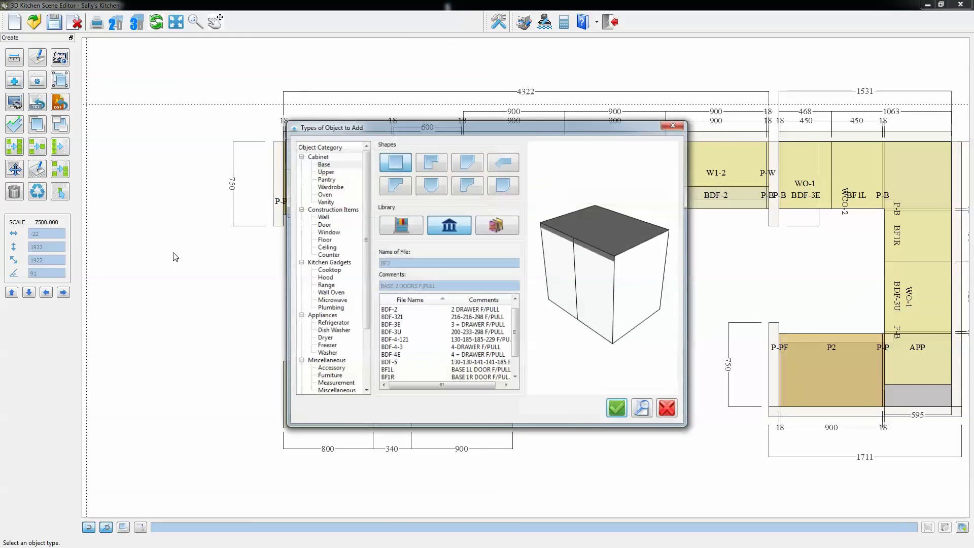
click(331, 330)
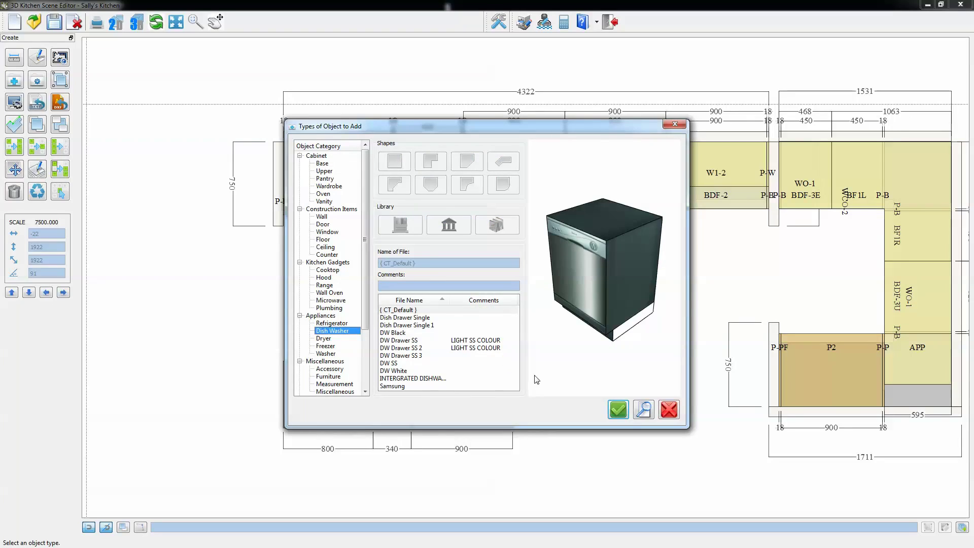
click(464, 341)
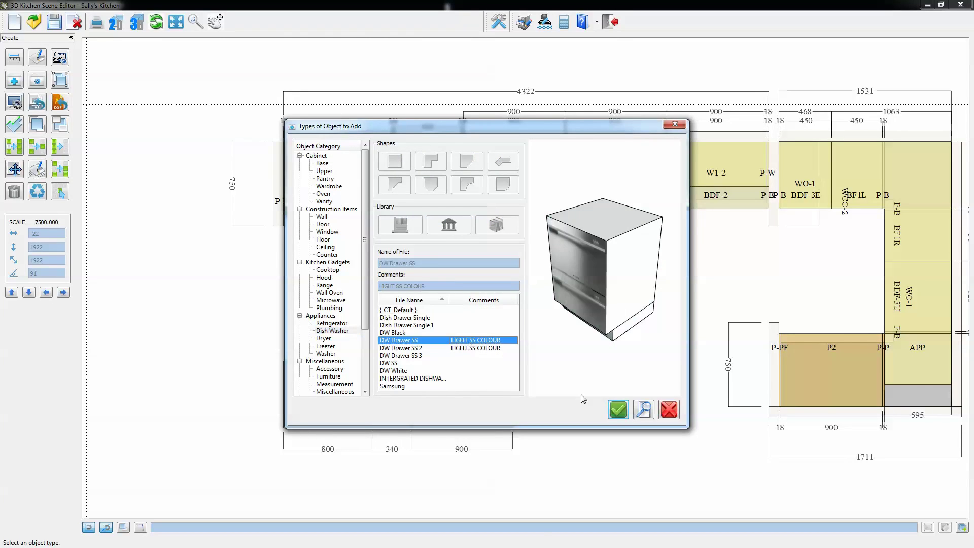
click(618, 410)
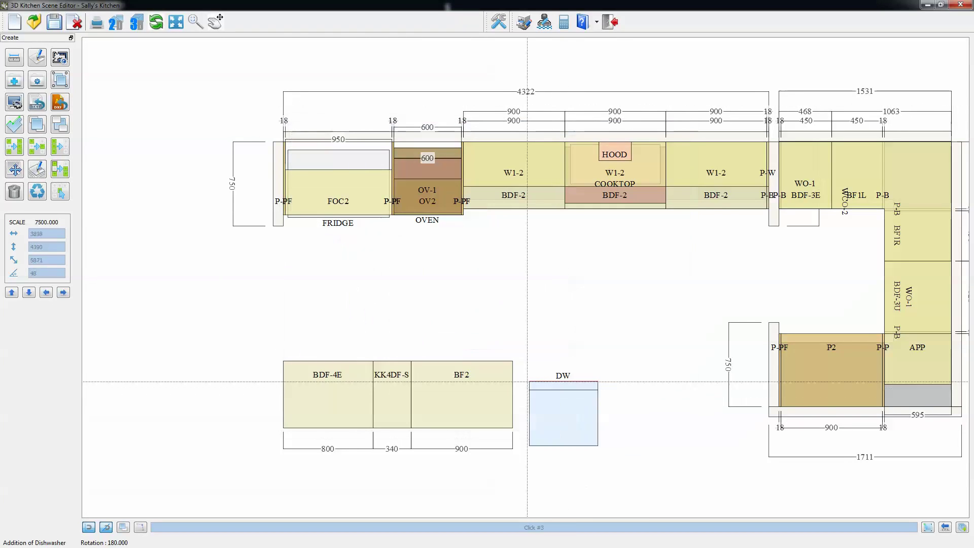
Step: Add a default floor piece outlined over the footprint of the BDF-4E, KK4DF-S and BF2 cabinets as their kick floor
click(14, 82)
click(323, 239)
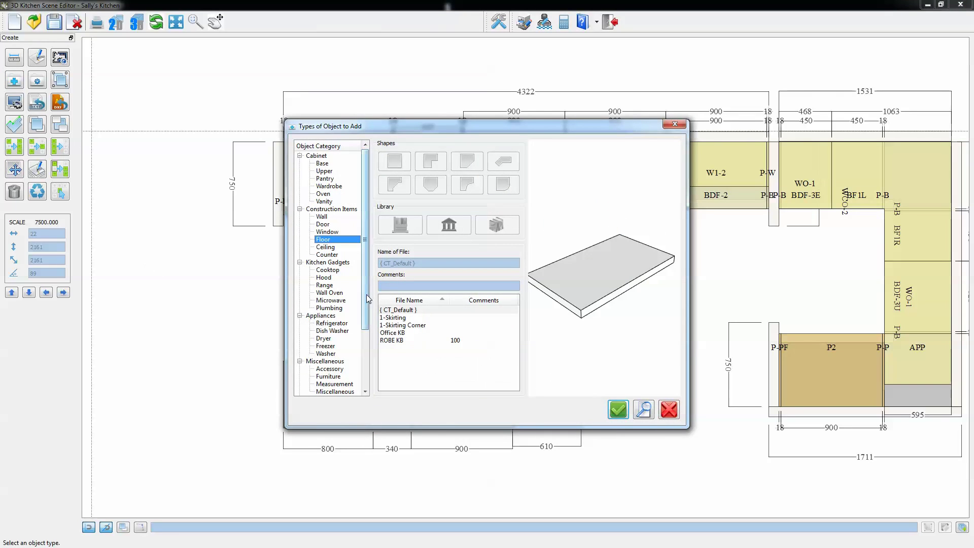
click(618, 409)
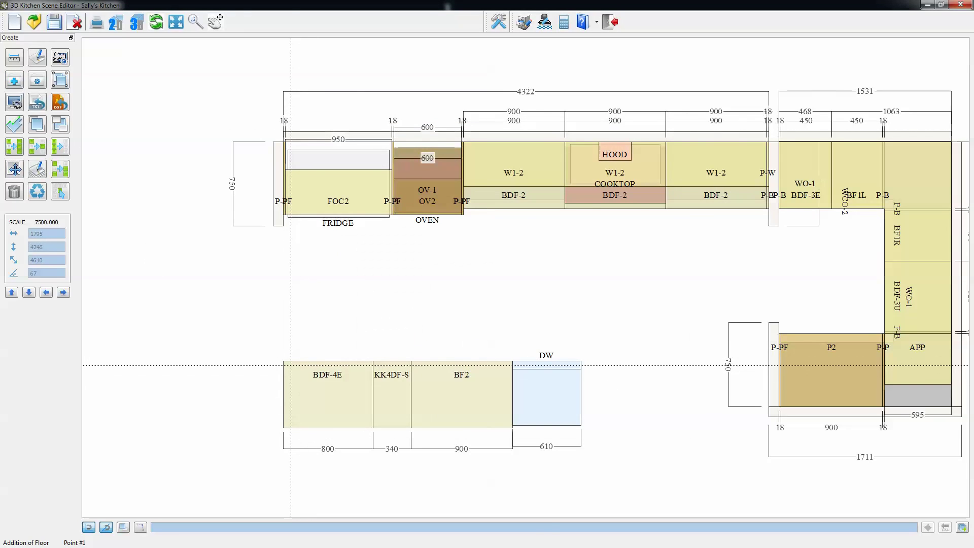
click(508, 367)
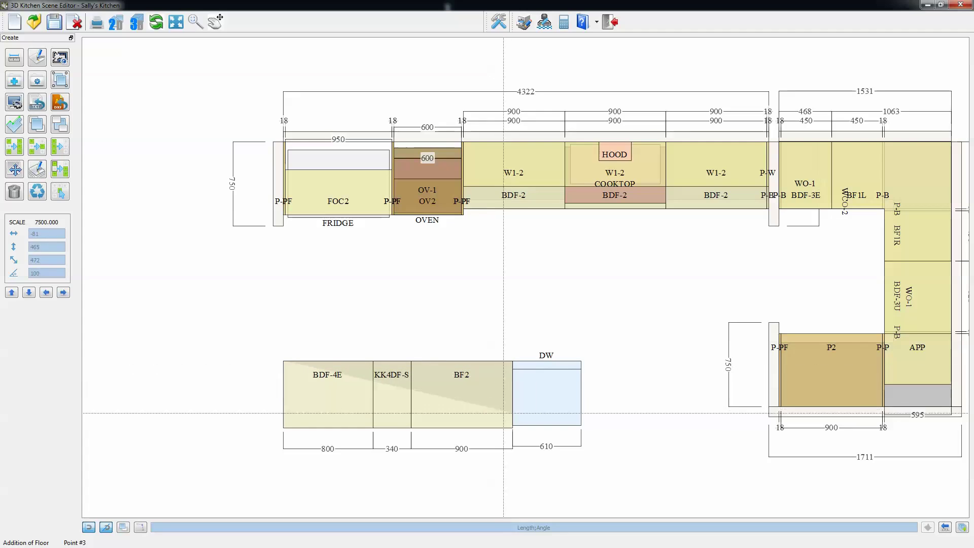
click(504, 414)
click(298, 416)
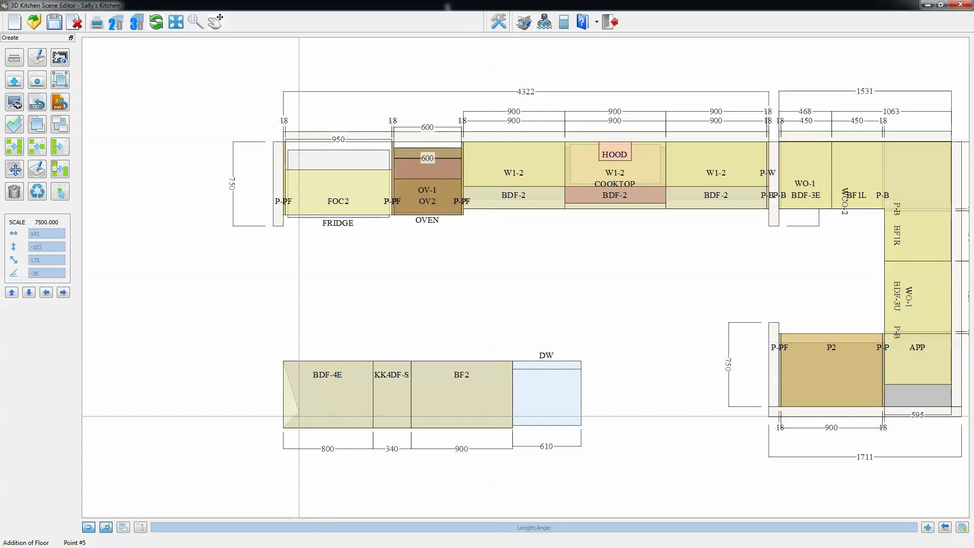
right_click(299, 416)
Step: Set the front edge of the island's kick floor back from the cabinet fronts
click(15, 125)
click(385, 361)
click(387, 363)
click(46, 249)
Step: Add End Waterfall counter panels, 60 mm wide, 860 mm high and 1250 mm deep with a marble pattern, at both ends of the island row
click(20, 122)
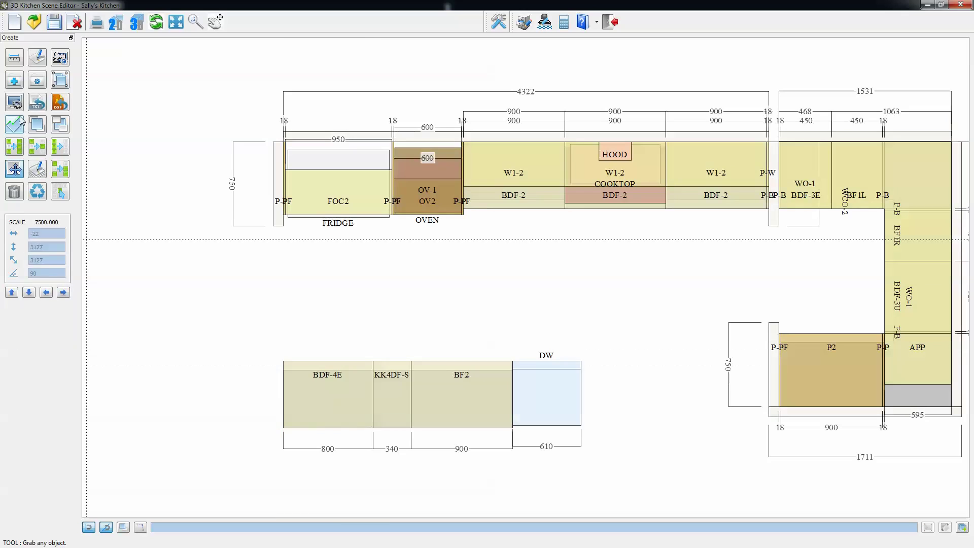
click(410, 359)
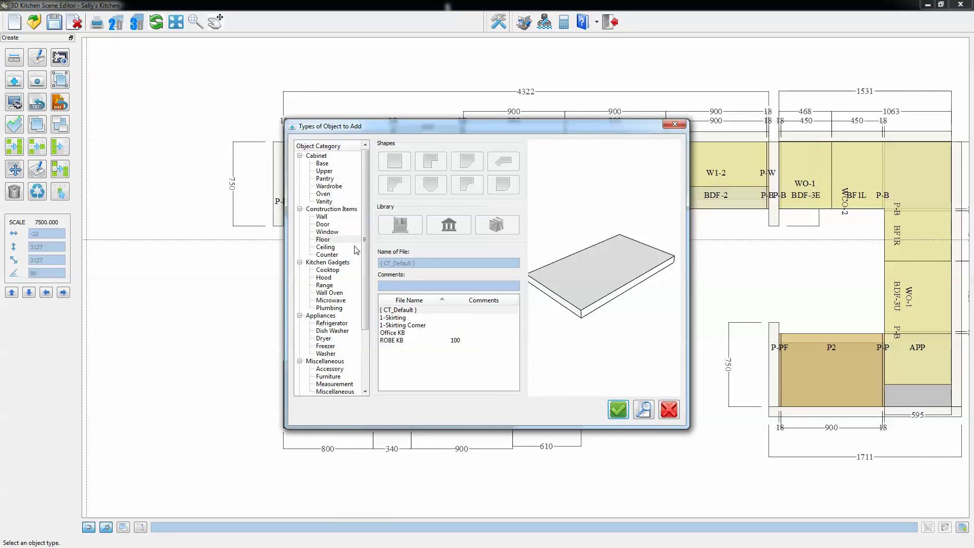
click(327, 255)
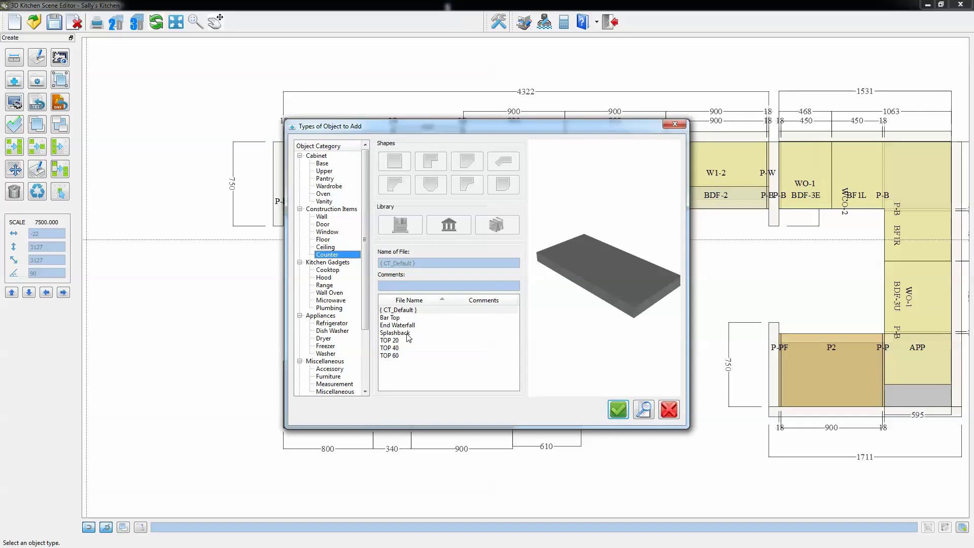
click(407, 325)
click(618, 410)
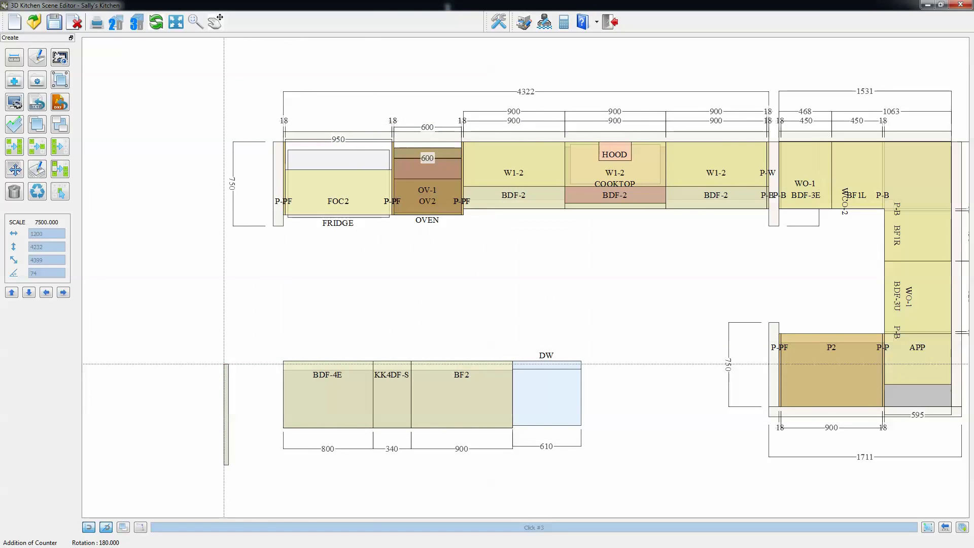
click(224, 363)
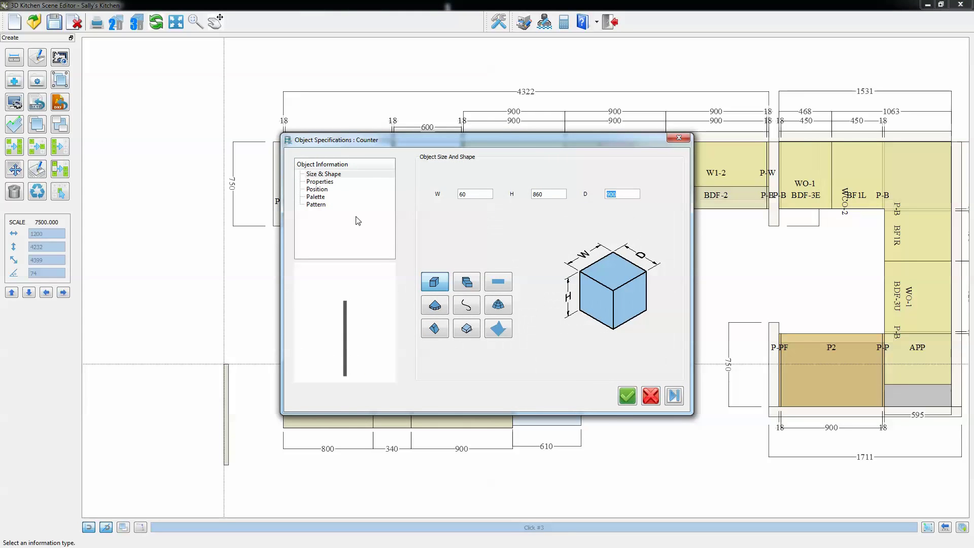
click(316, 204)
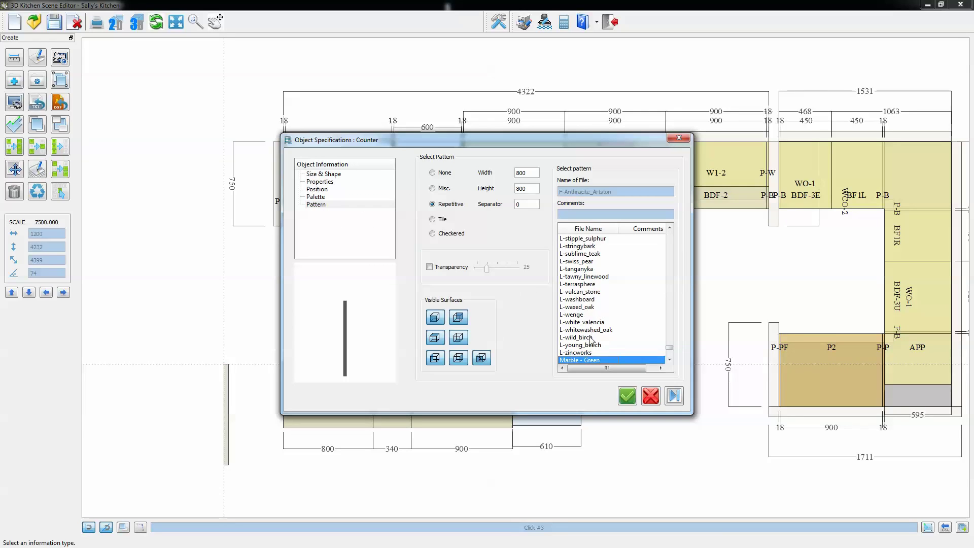
click(629, 396)
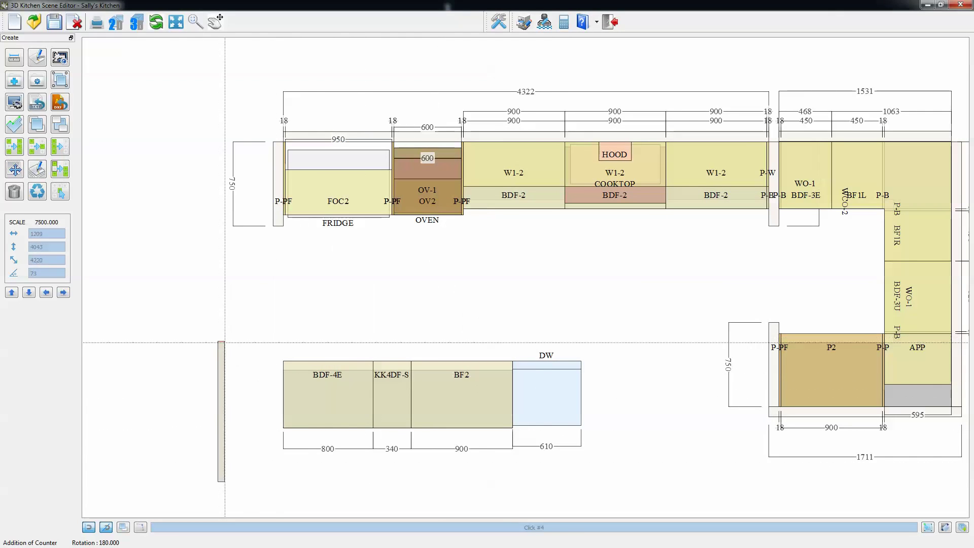
click(285, 364)
click(582, 361)
Step: Add a TOP 60 counter spanning both waterfall panels, 2770 mm by 1250 mm, with a 550 mm deep rectangular notch along the cabinet fronts
scroll(486, 469, up, 3)
scroll(485, 470, up, 3)
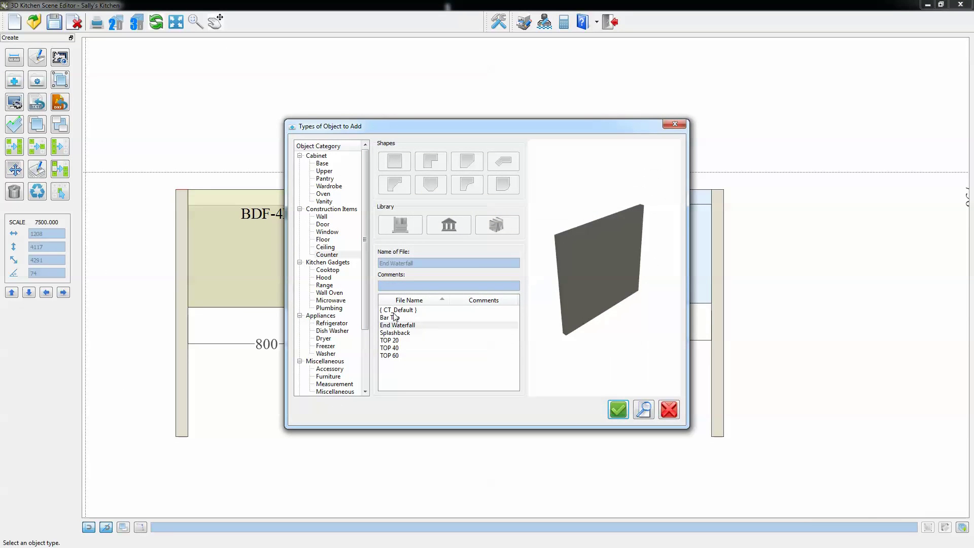
click(390, 355)
click(618, 411)
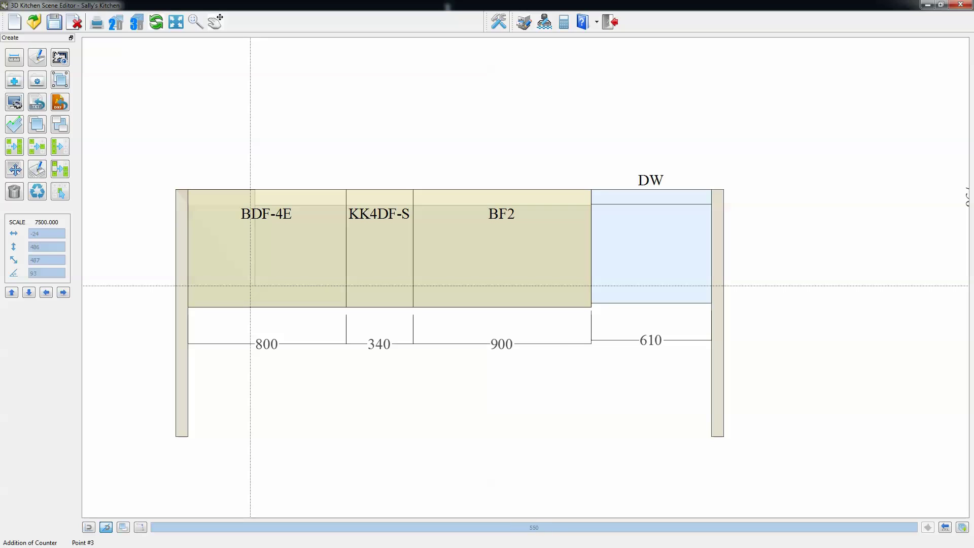
click(255, 299)
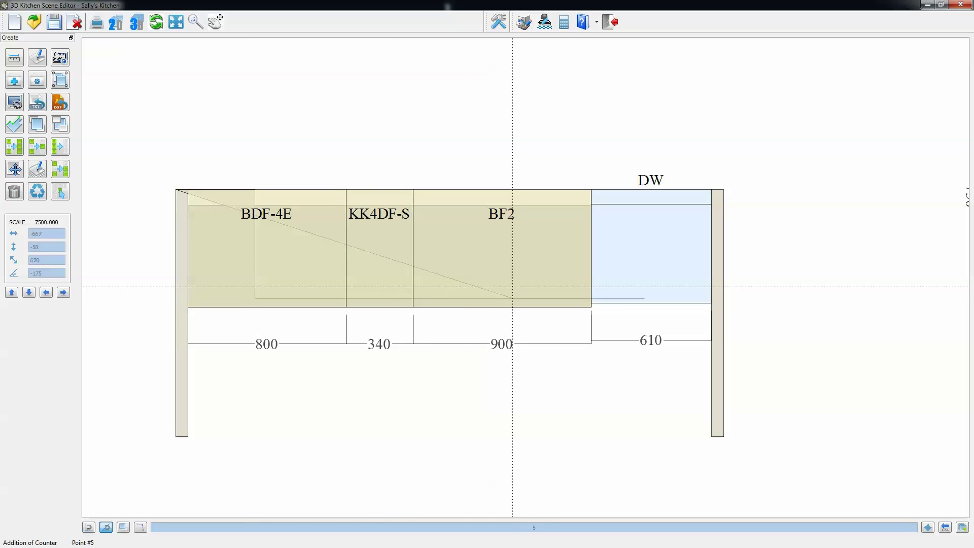
click(644, 298)
click(644, 190)
click(724, 190)
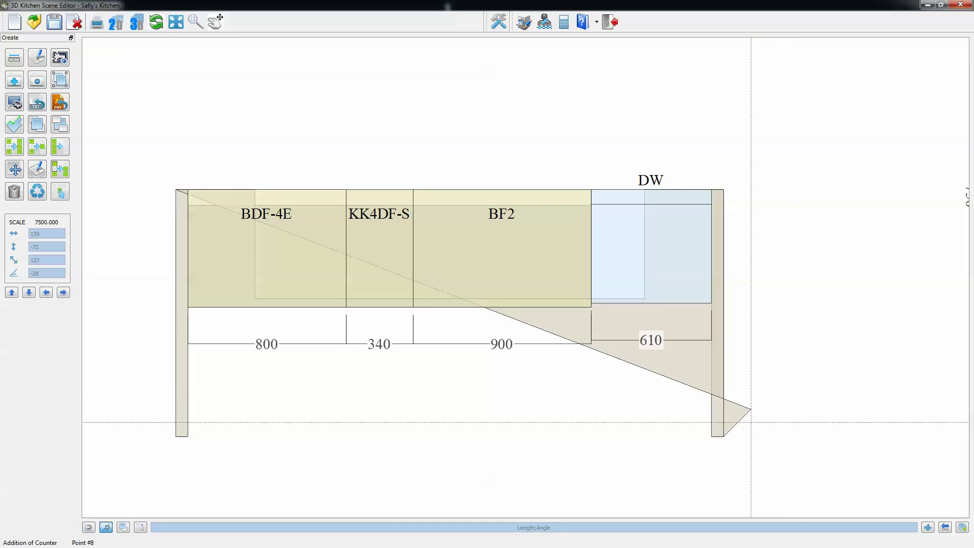
click(724, 436)
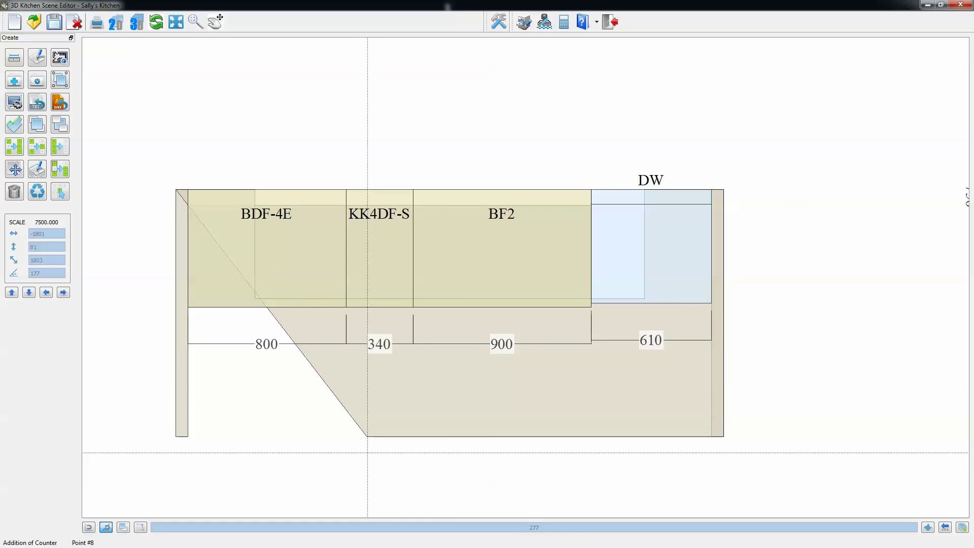
click(176, 436)
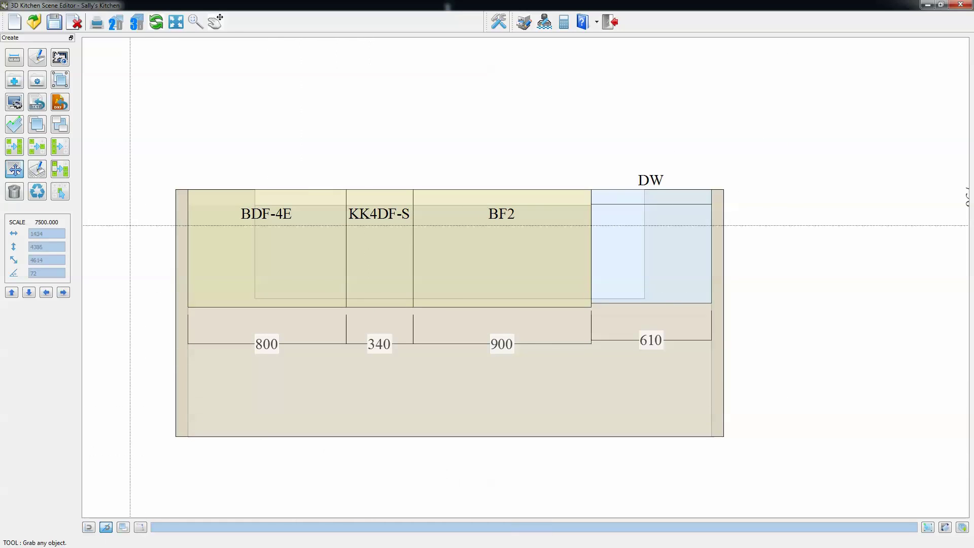
Step: Apply the Marble - Grey repetitive pattern, 800 by 800, to the notched island counter
double_click(353, 394)
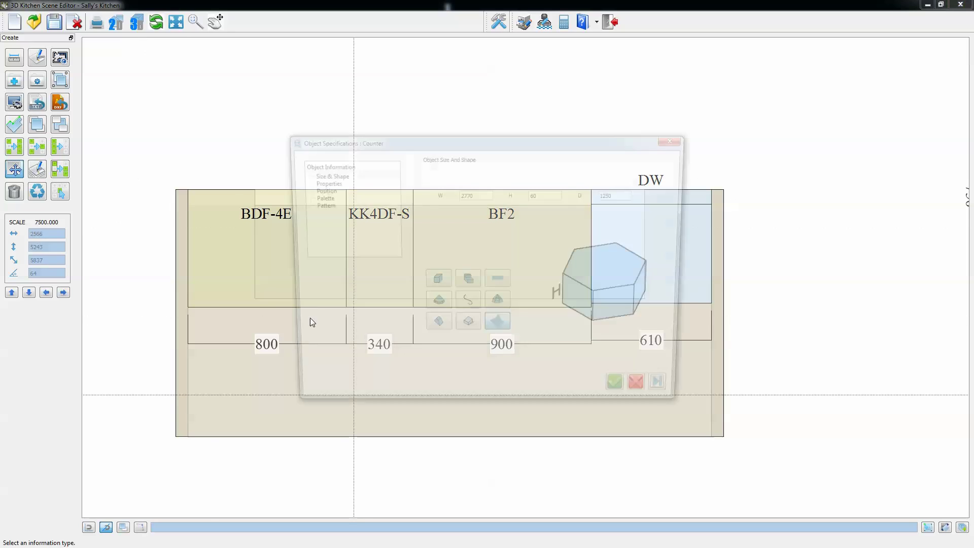
click(318, 205)
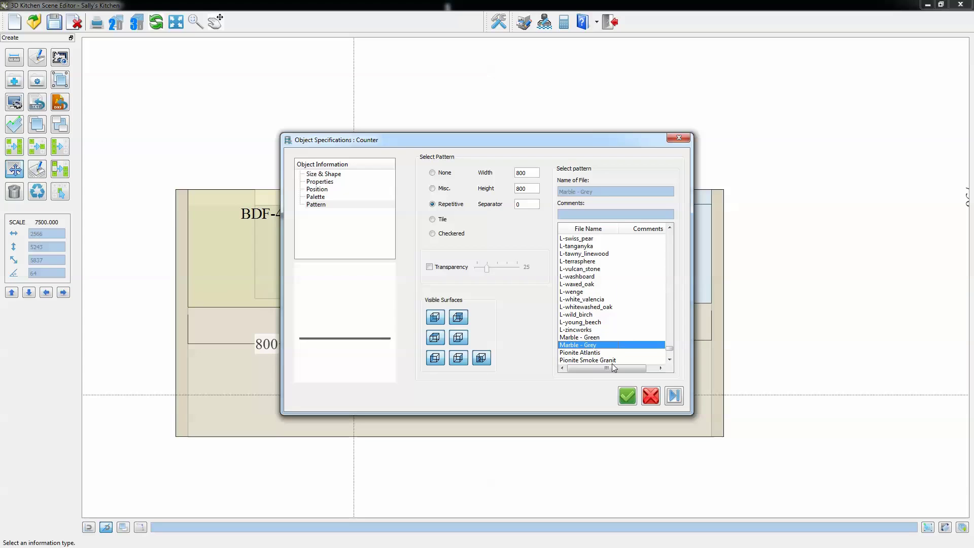
click(634, 401)
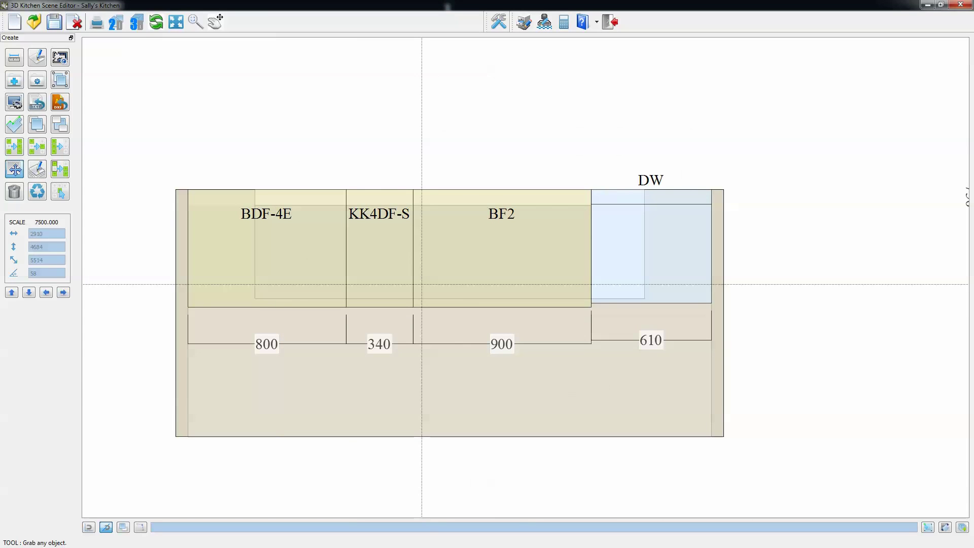
Step: Limit the display to counters and plumbing, and add a rectangular counter insert filling the notch in the island counter
click(16, 105)
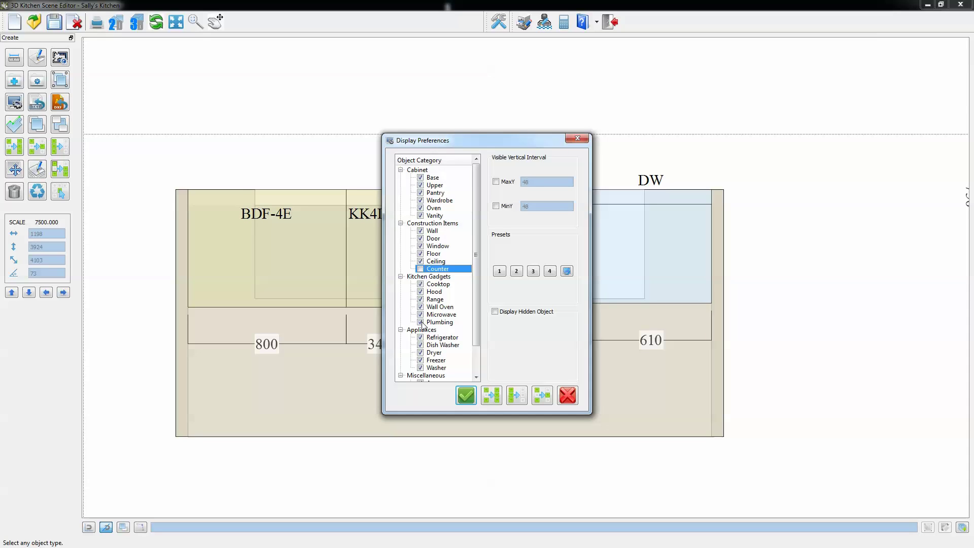
click(465, 396)
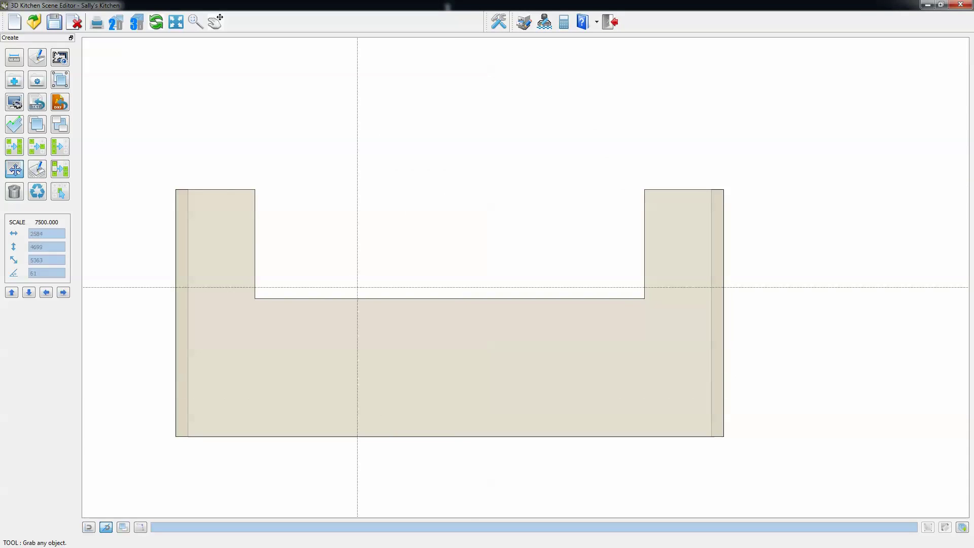
click(14, 80)
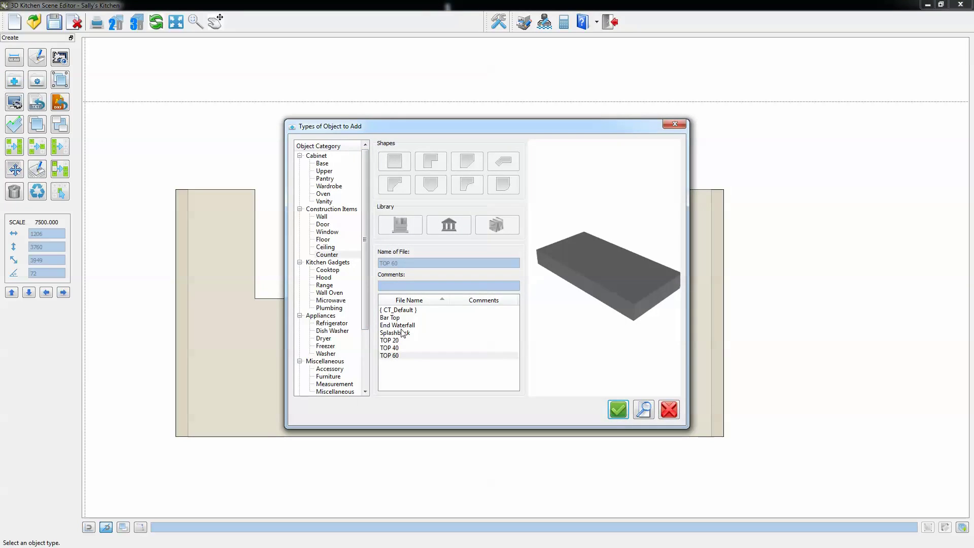
click(618, 419)
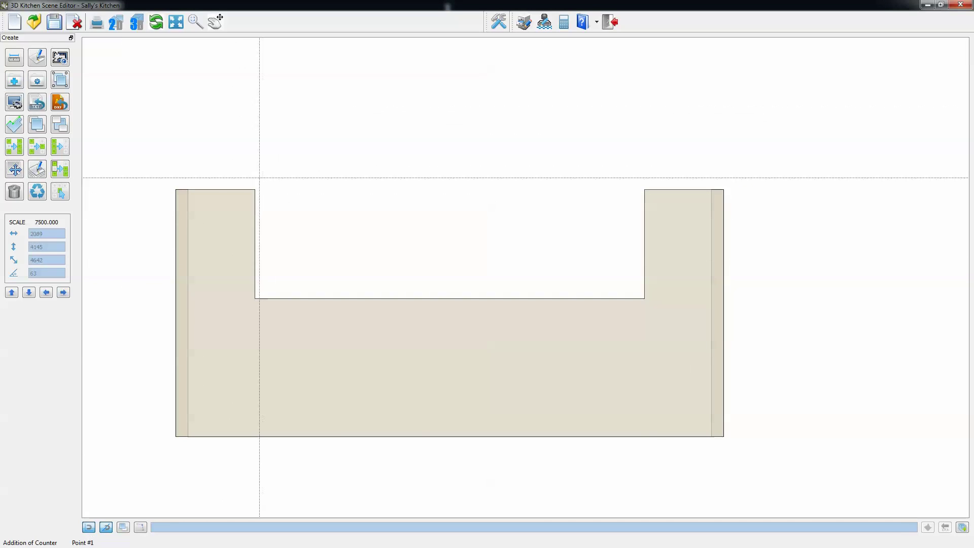
click(255, 189)
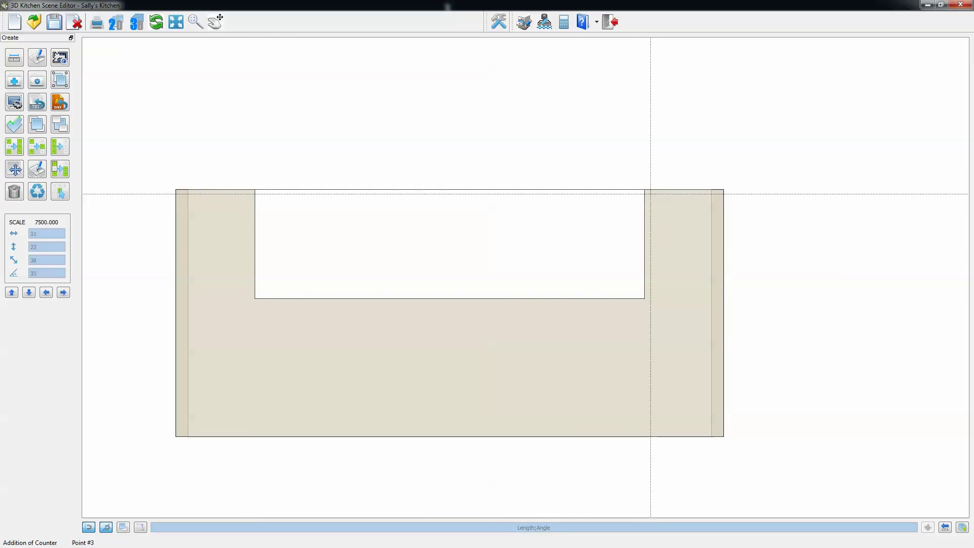
click(644, 190)
click(645, 298)
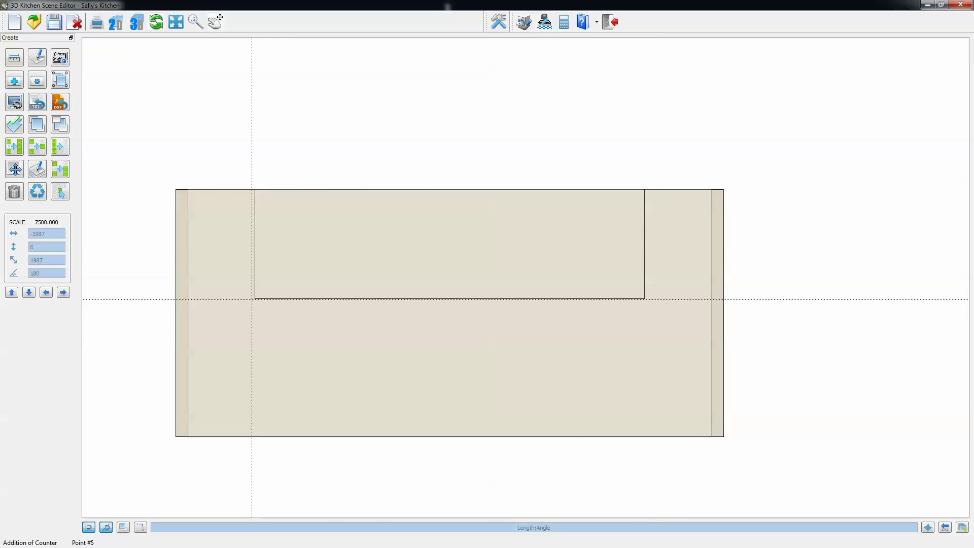
right_click(253, 294)
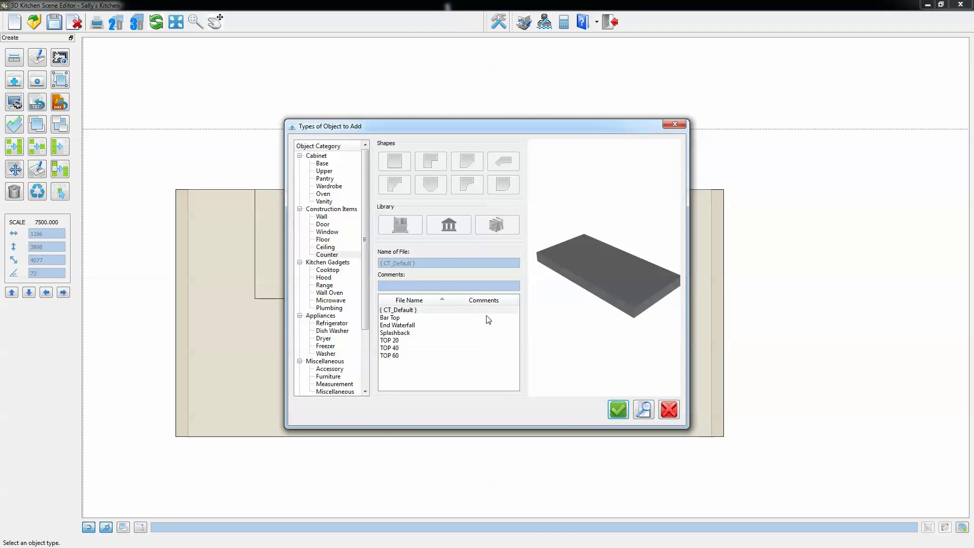
Step: Add a double-bowl plumbing sink and centre it on the counter insert in the island
click(326, 308)
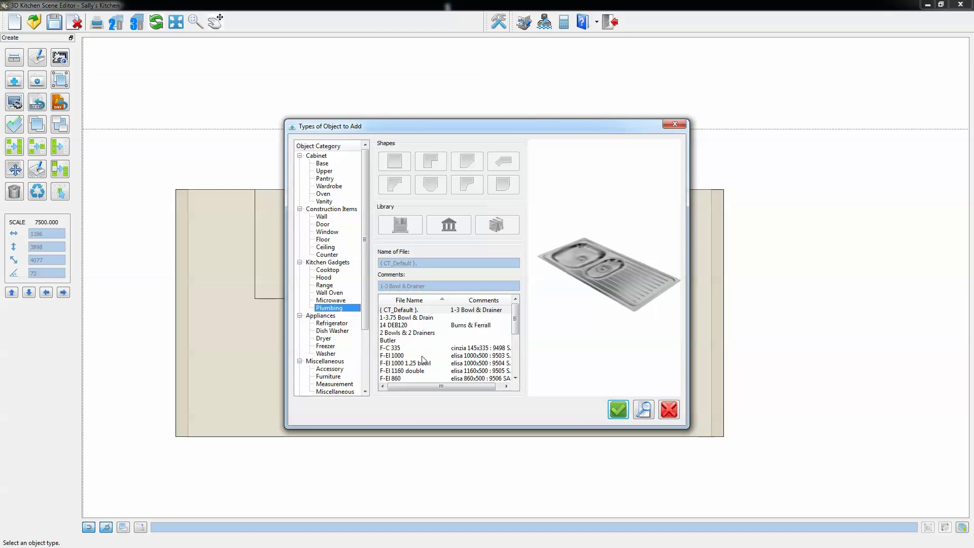
click(414, 349)
key(Down)
key(Down)
key(Down)
key(Down)
key(Down)
key(Down)
key(Down)
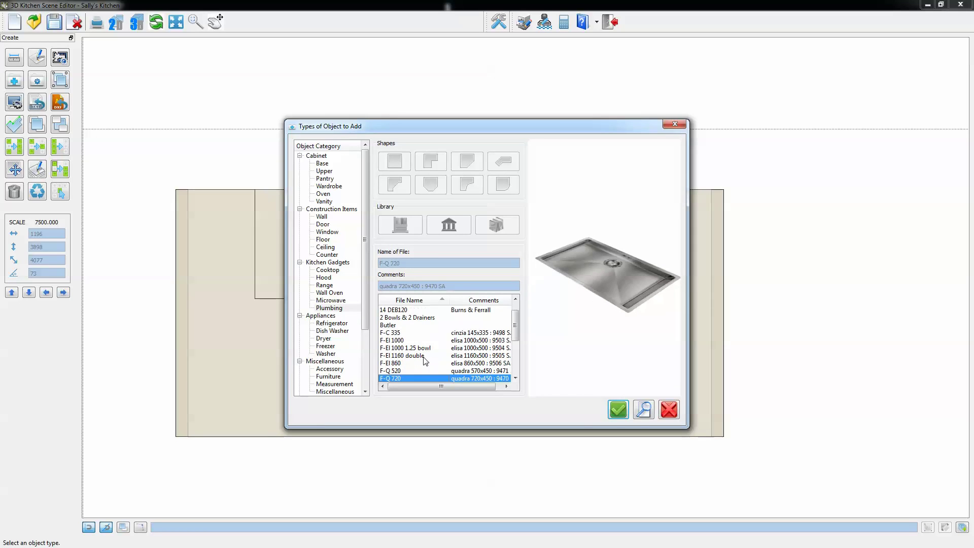
click(617, 410)
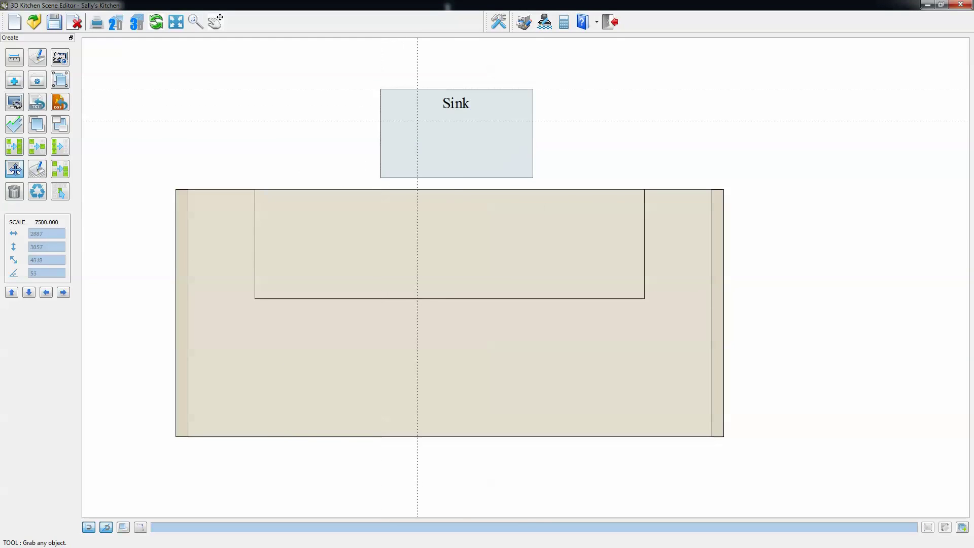
click(450, 244)
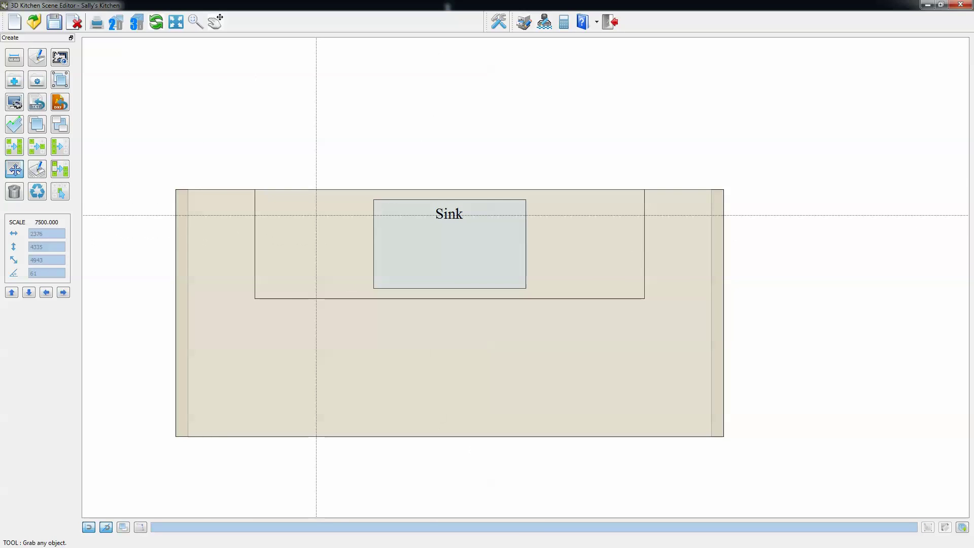
Step: Apply a dark grey repetitive pattern from the F- series, 800 by 800, to the counter insert
double_click(316, 215)
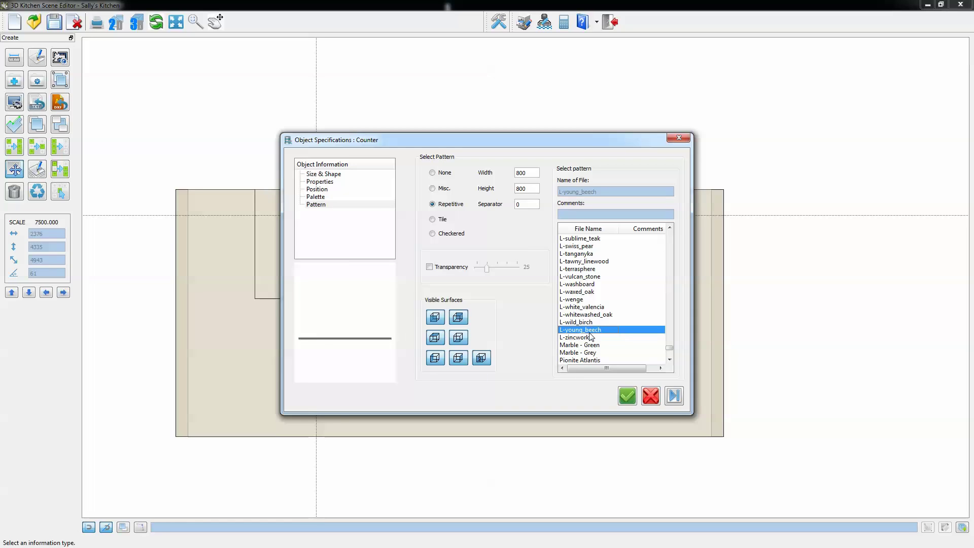
text(f-p)
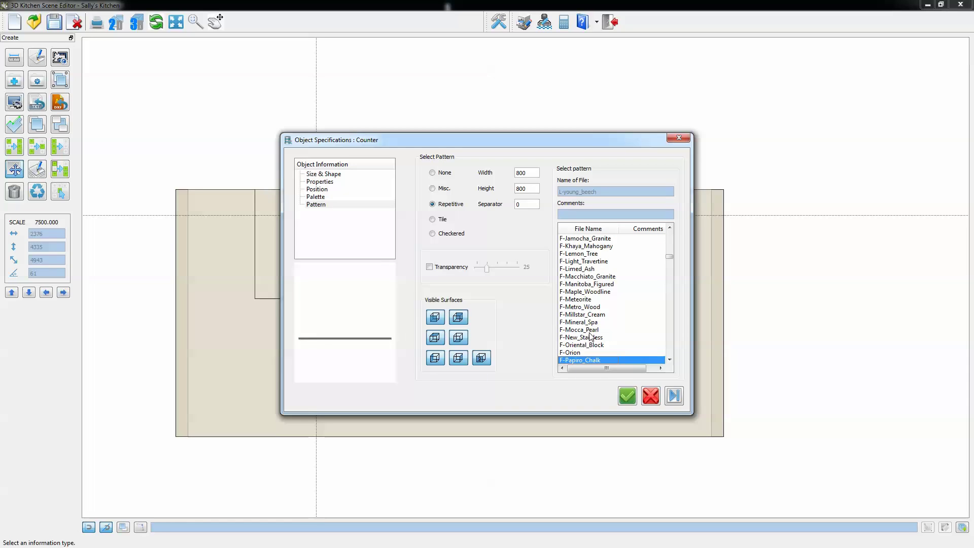
click(627, 397)
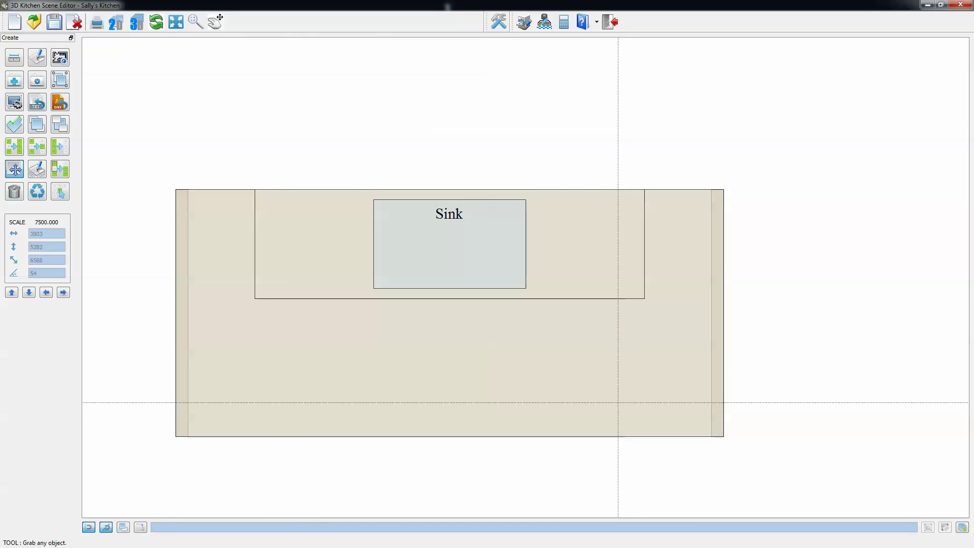
Step: Display all object categories again and add a P-BF base panel 18 mm wide, 860 mm high and 2650 mm deep
click(15, 103)
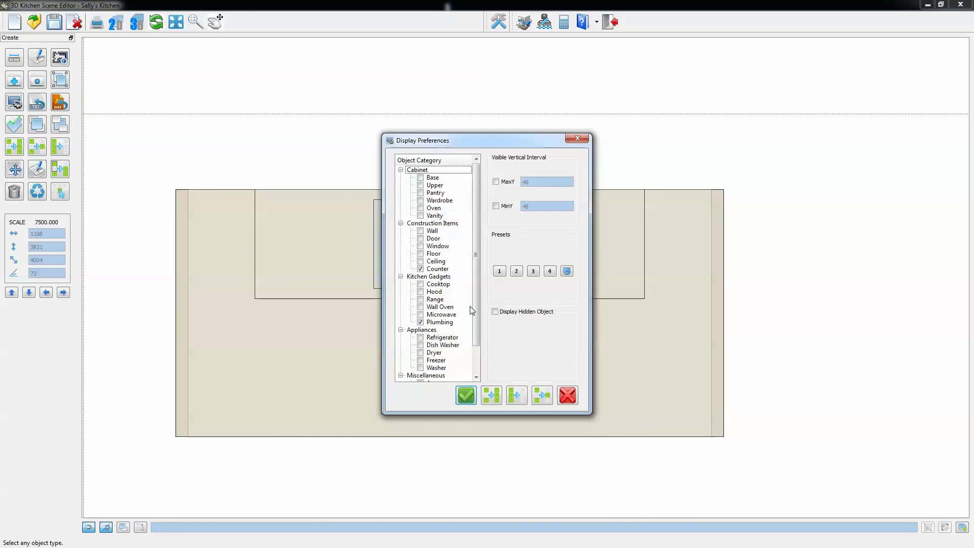
click(490, 396)
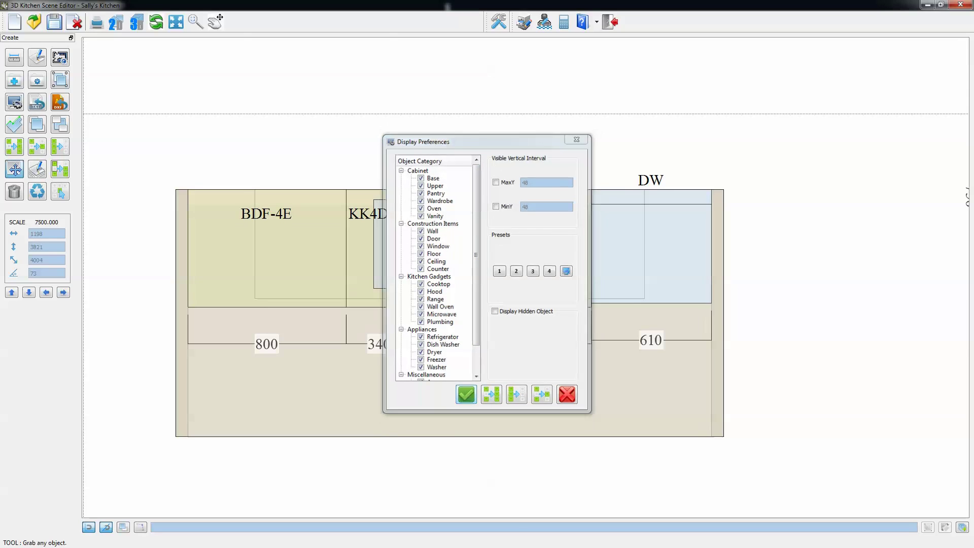
click(179, 84)
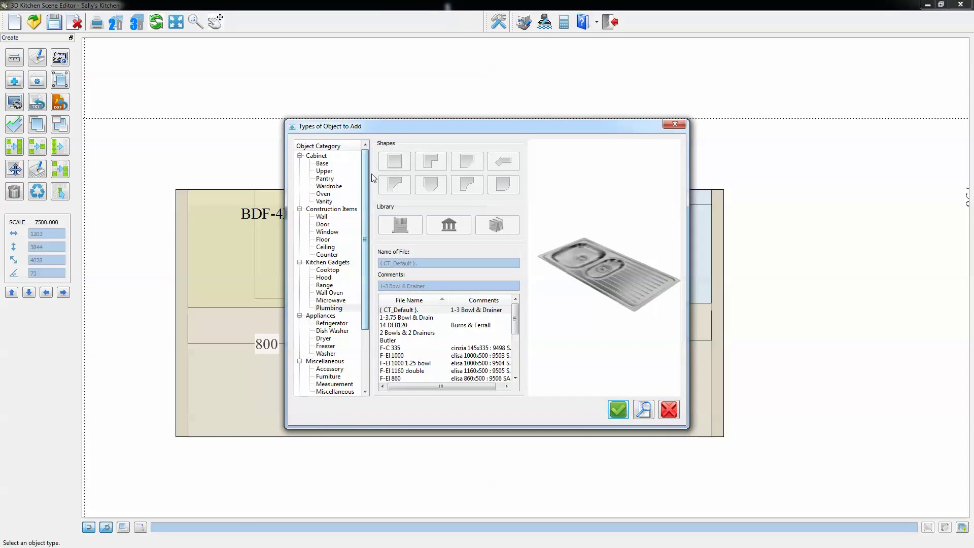
click(334, 164)
click(408, 234)
click(403, 332)
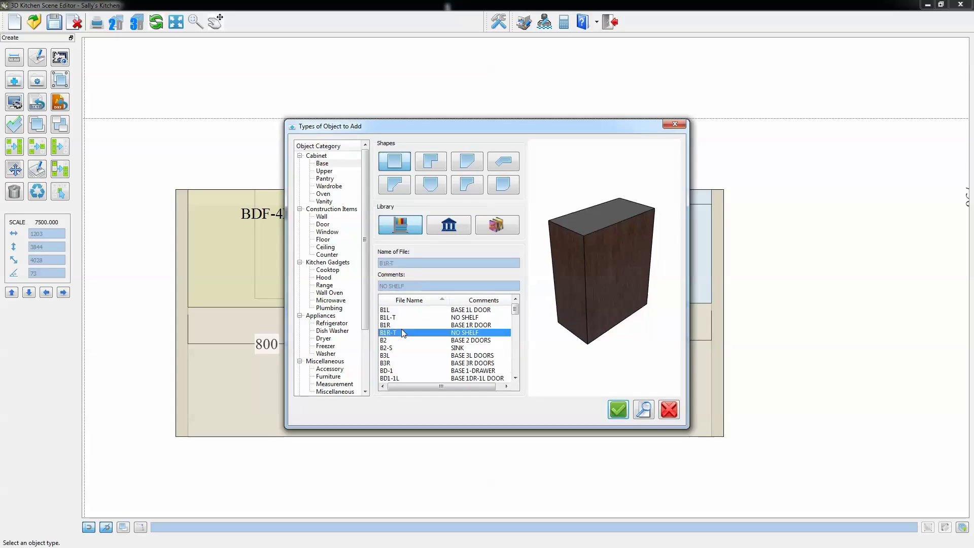
key(p)
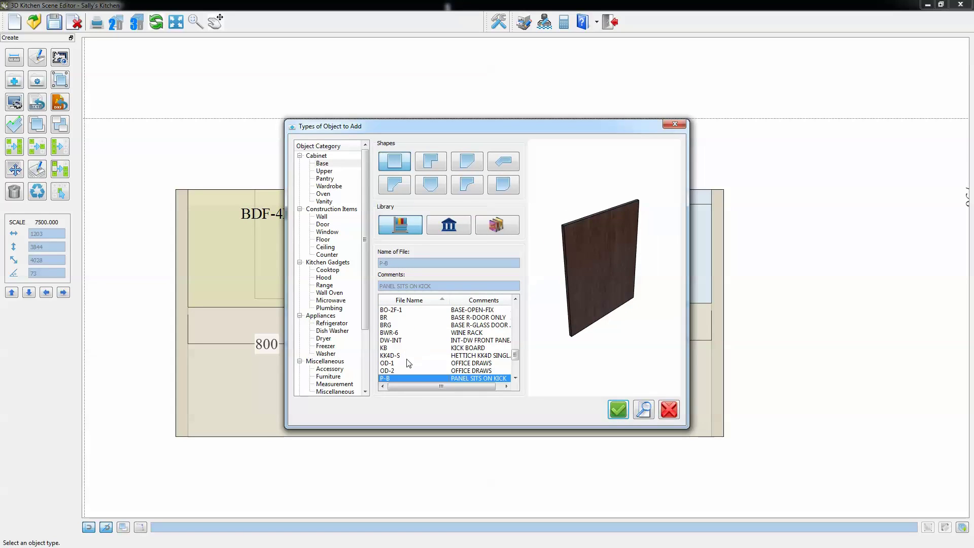
key(p)
click(618, 409)
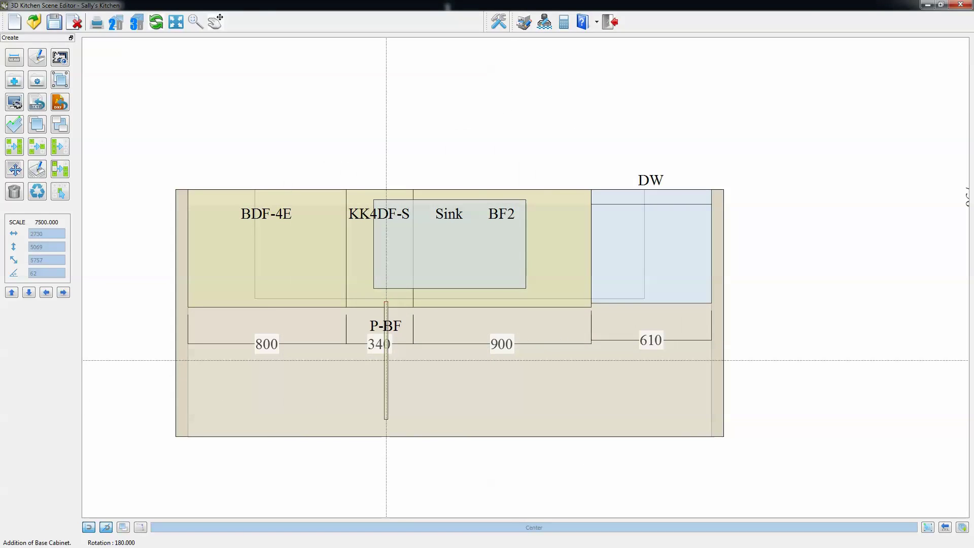
click(386, 360)
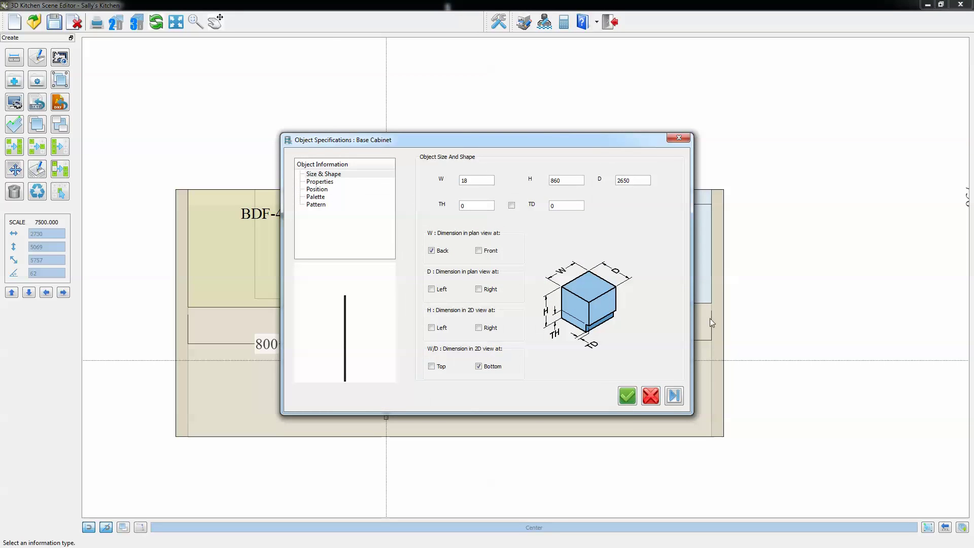
click(627, 397)
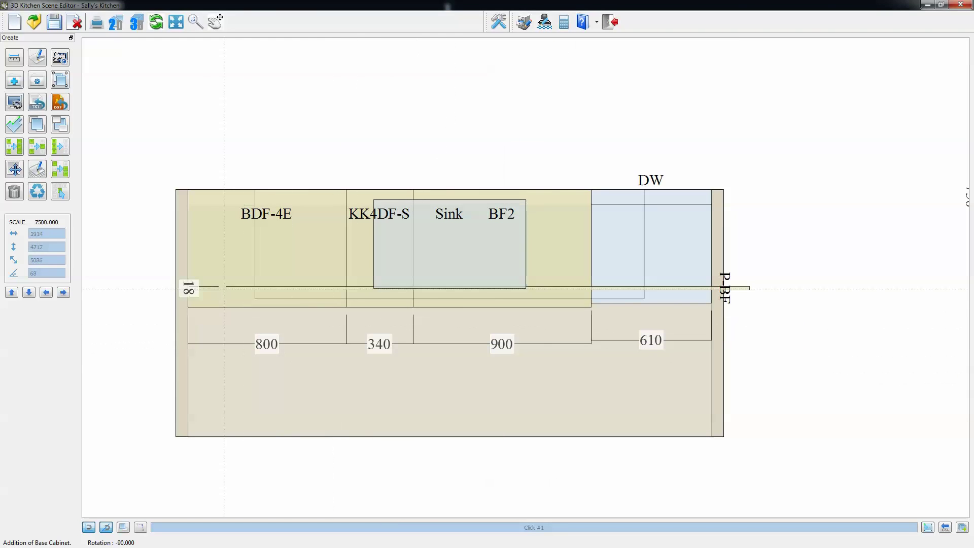
Step: Place the P-BF panel, rotated -90 degrees, along the back of the island cabinets between the two waterfall panels
click(200, 306)
click(201, 311)
scroll(151, 170, down, 2)
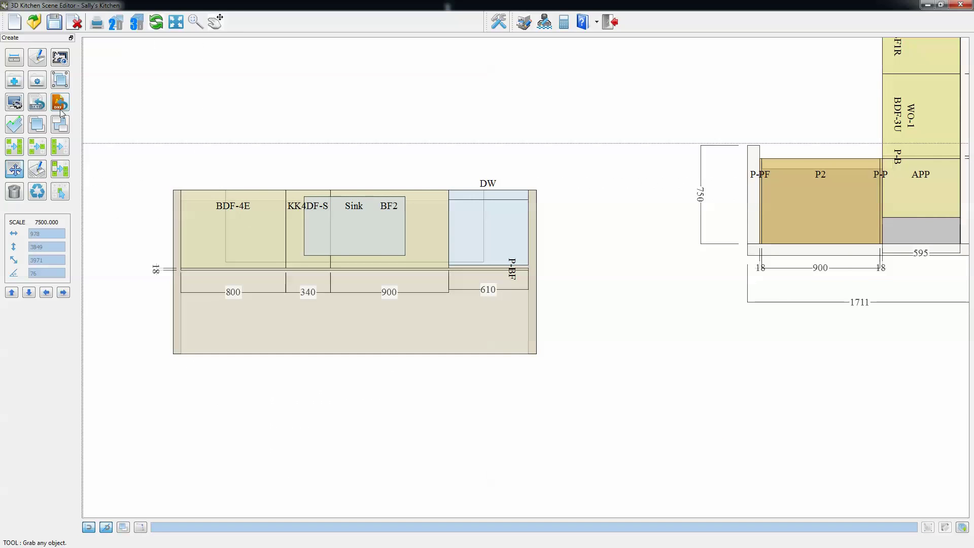
Step: Inspect the kitchen in the rendered 3D view from the island's back, end and front sides, and return to the full plan
click(203, 25)
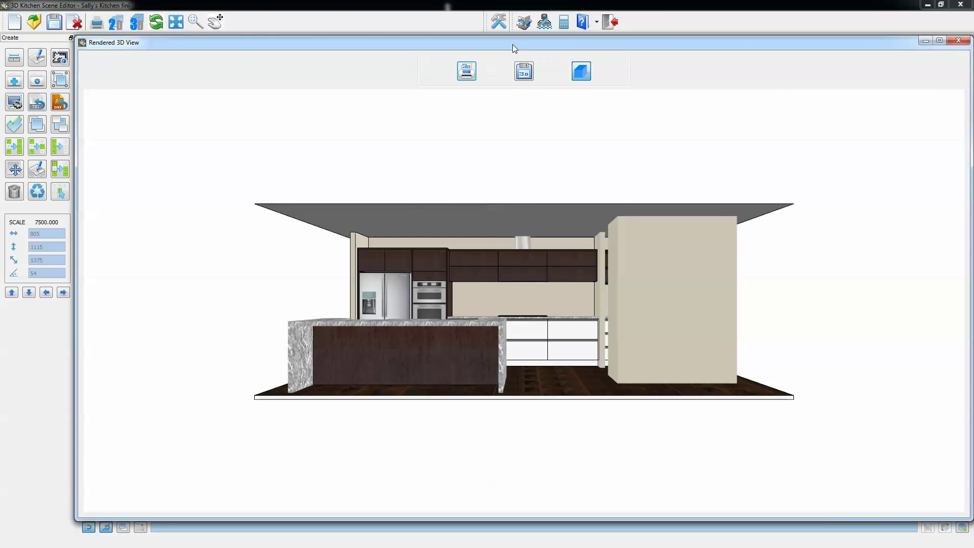
double_click(512, 43)
scroll(363, 328, up, 5)
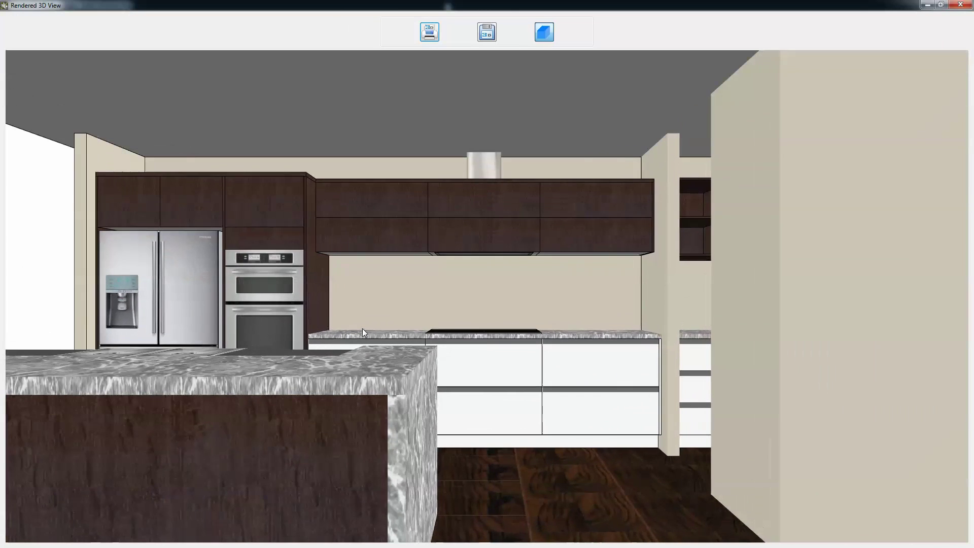
drag(362, 328, 142, 437)
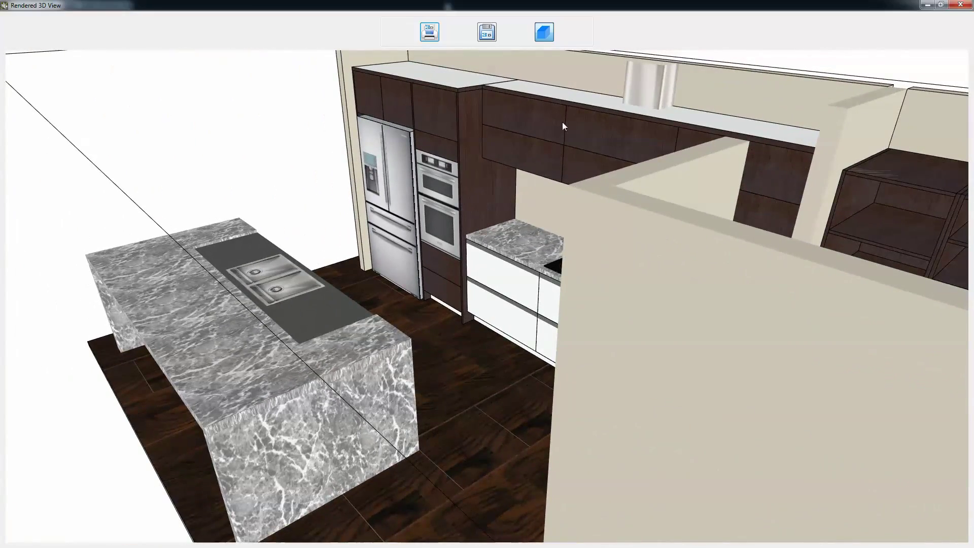
drag(562, 126, 337, 10)
scroll(365, 180, up, 5)
drag(477, 334, 554, 378)
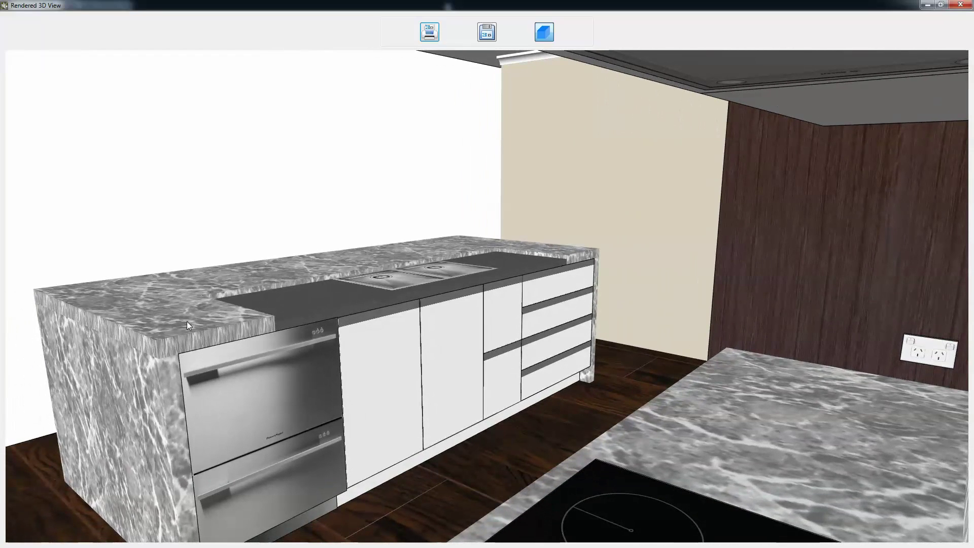
click(960, 5)
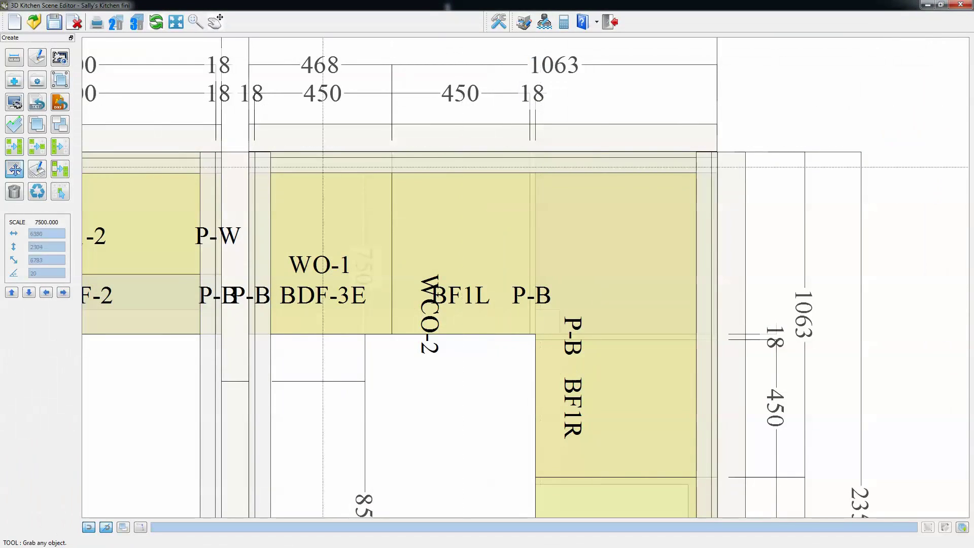
click(196, 22)
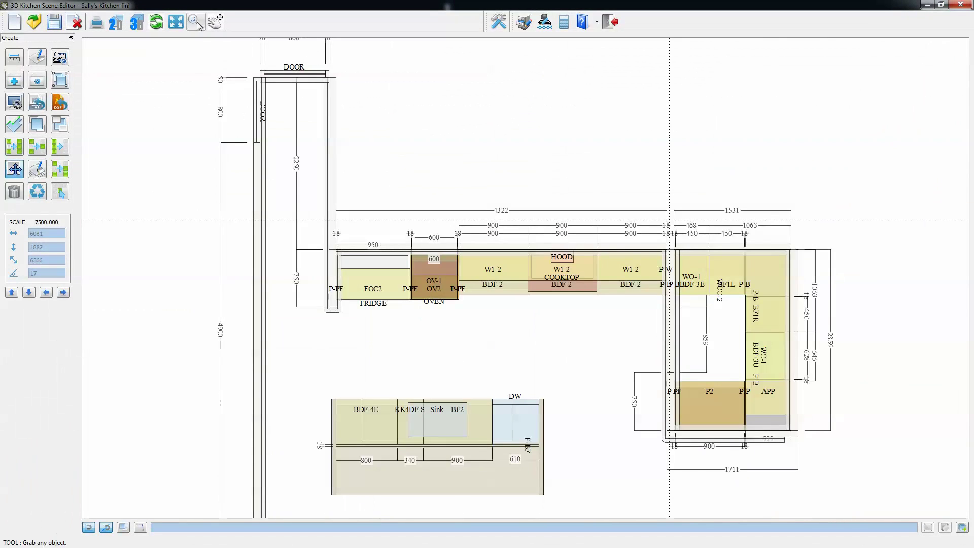